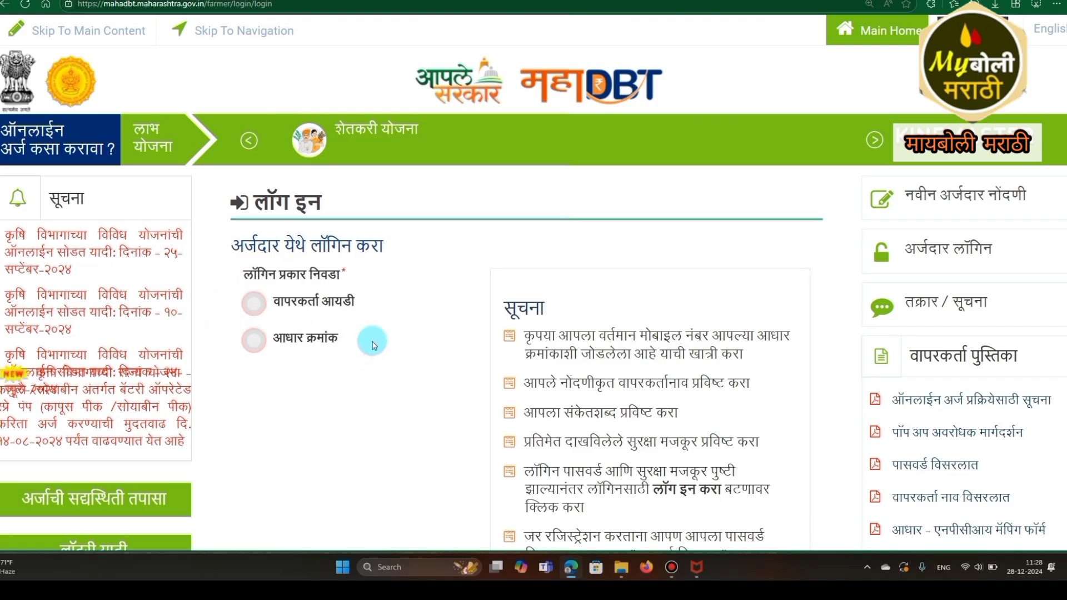
Bring up the empty New Applicant Registration form and visit its name, username and password fields
{"action": "left_click", "coordinate": [348, 337]}
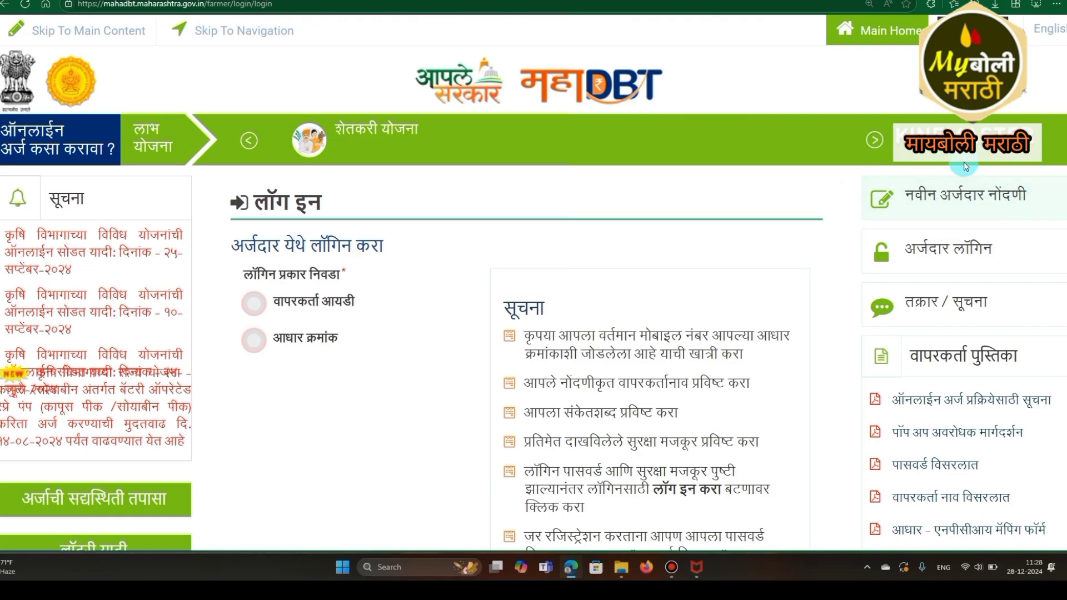
{"action": "left_click", "coordinate": [935, 204]}
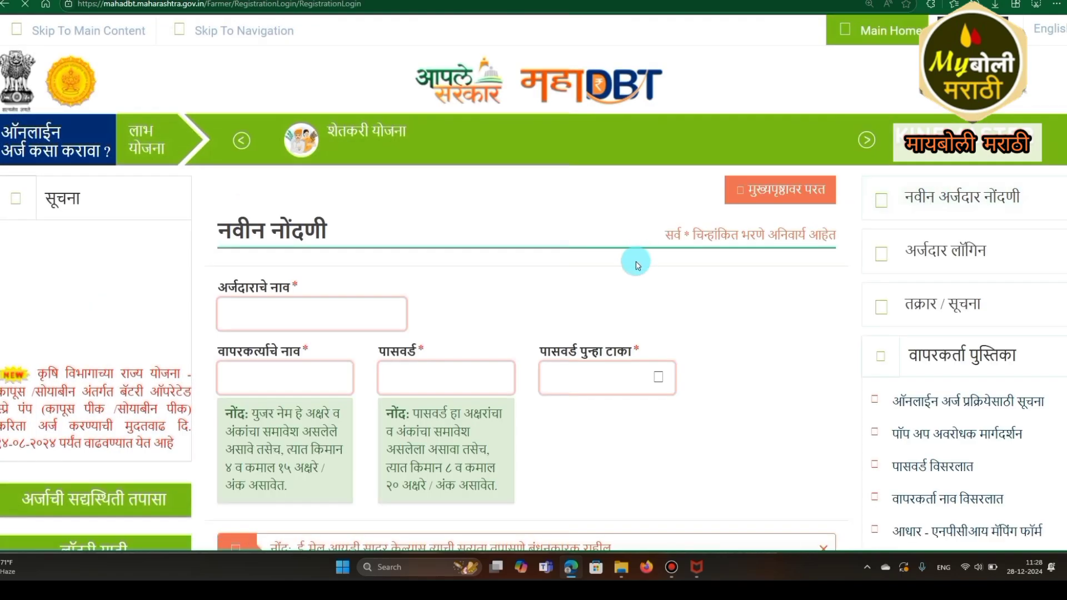
{"action": "scroll", "coordinate": [635, 262], "scroll_direction": "down", "scroll_amount": 2}
{"action": "scroll", "coordinate": [636, 262], "scroll_direction": "down", "scroll_amount": 3}
{"action": "scroll", "coordinate": [635, 264], "scroll_direction": "down", "scroll_amount": 3}
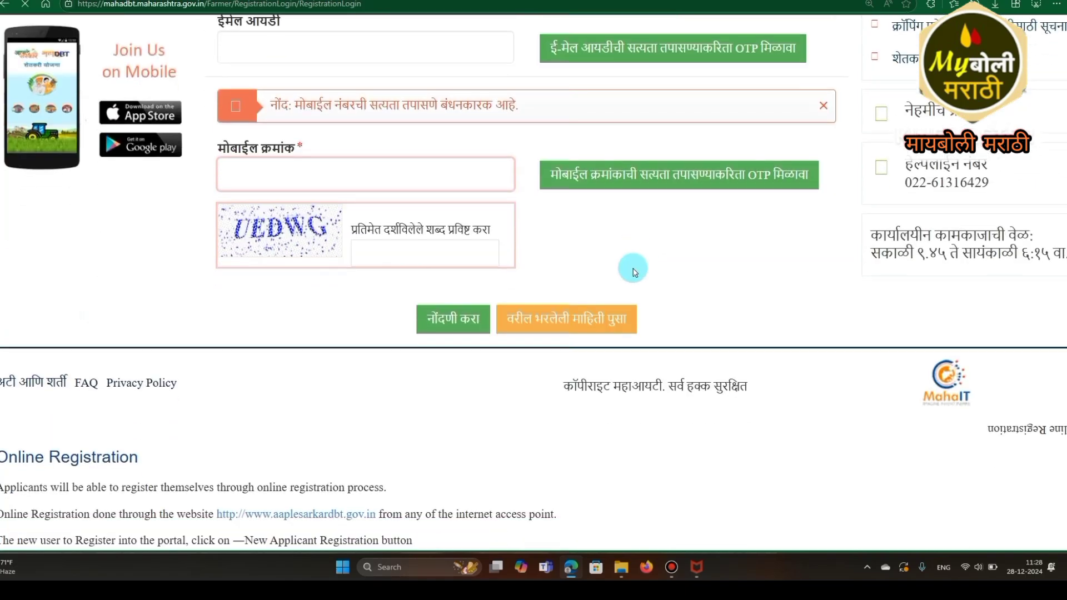
{"action": "scroll", "coordinate": [633, 270], "scroll_direction": "up", "scroll_amount": 7}
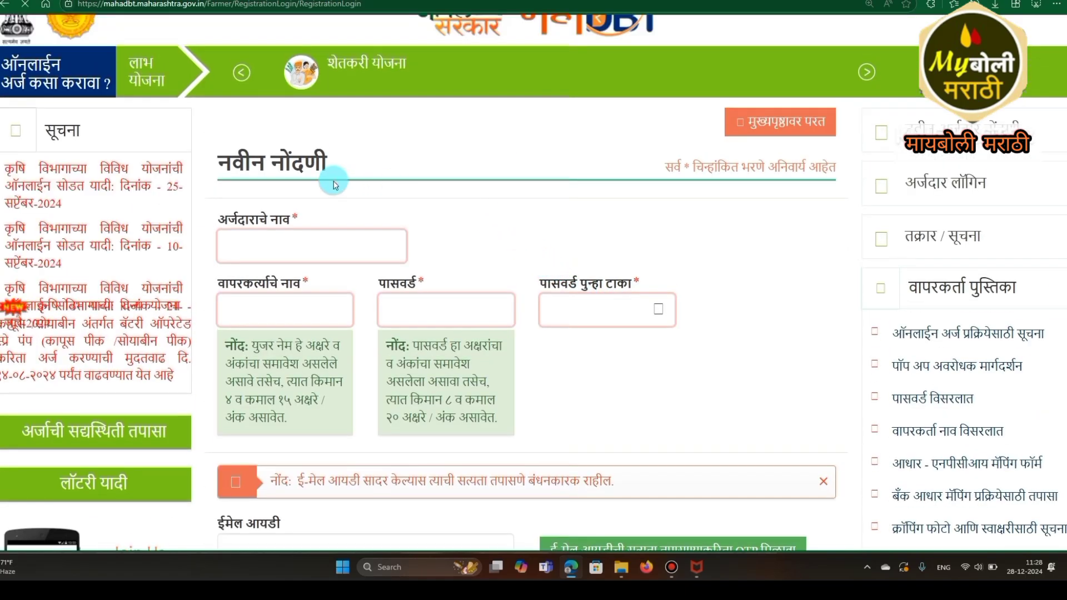
{"action": "left_click", "coordinate": [272, 247]}
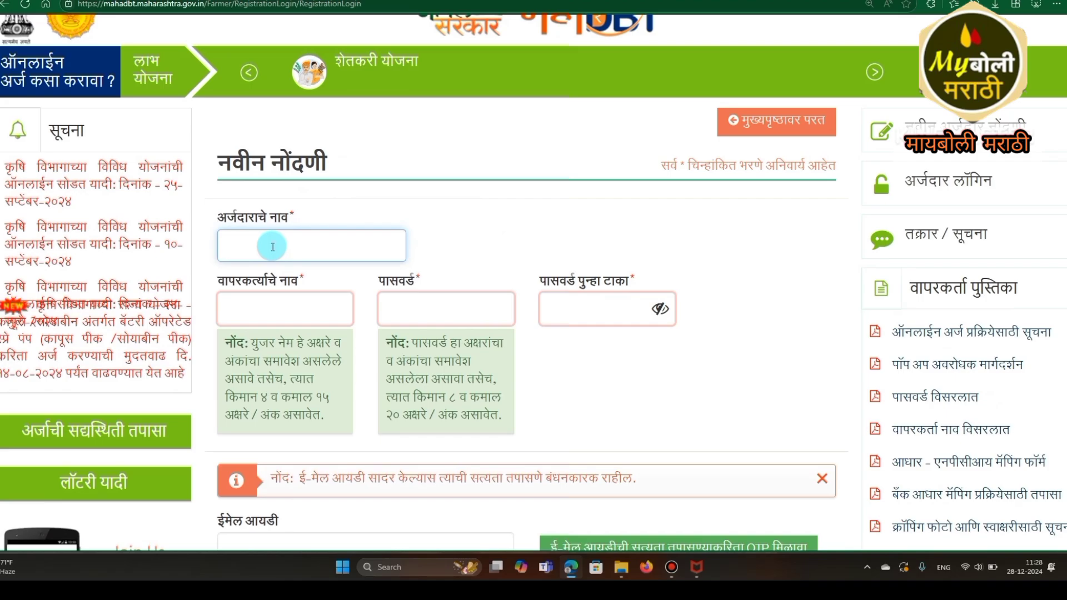
{"action": "left_click", "coordinate": [254, 308]}
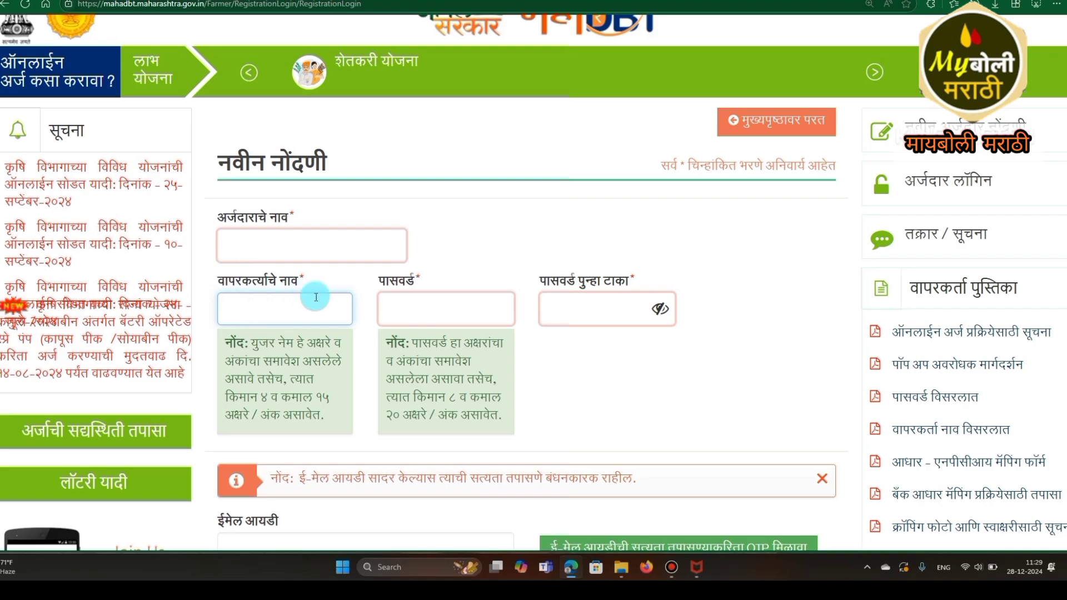
{"action": "left_click", "coordinate": [406, 306]}
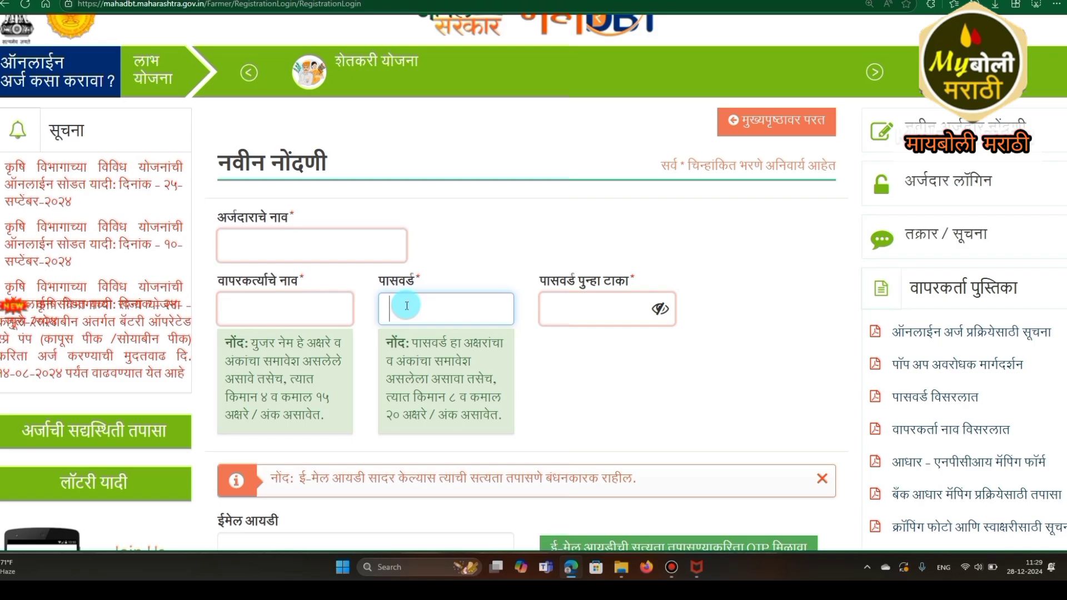
{"action": "left_click", "coordinate": [580, 315]}
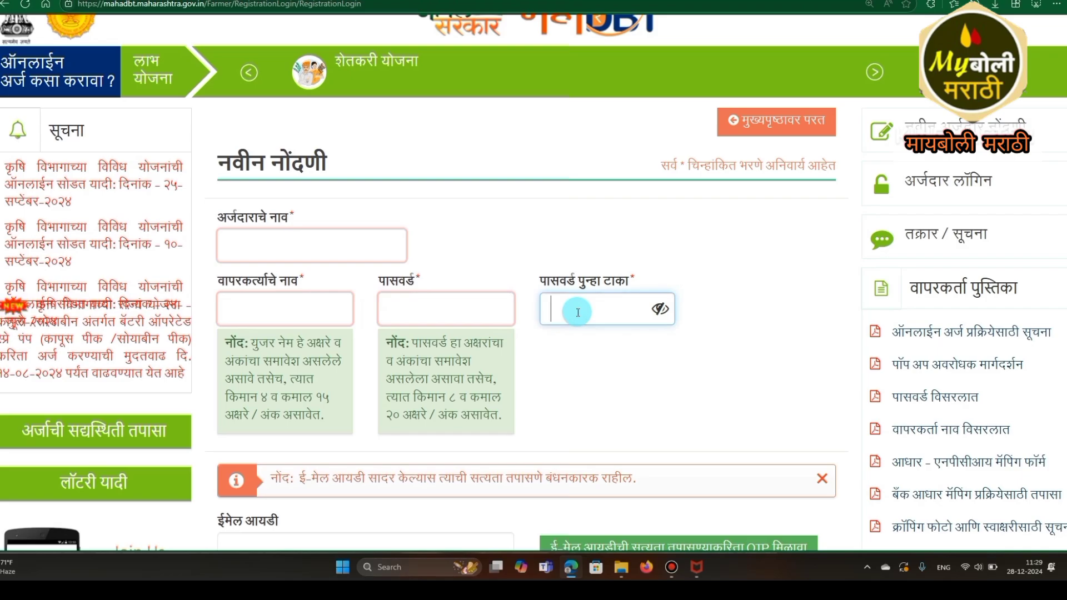
{"action": "scroll", "coordinate": [578, 312], "scroll_direction": "down", "scroll_amount": 3}
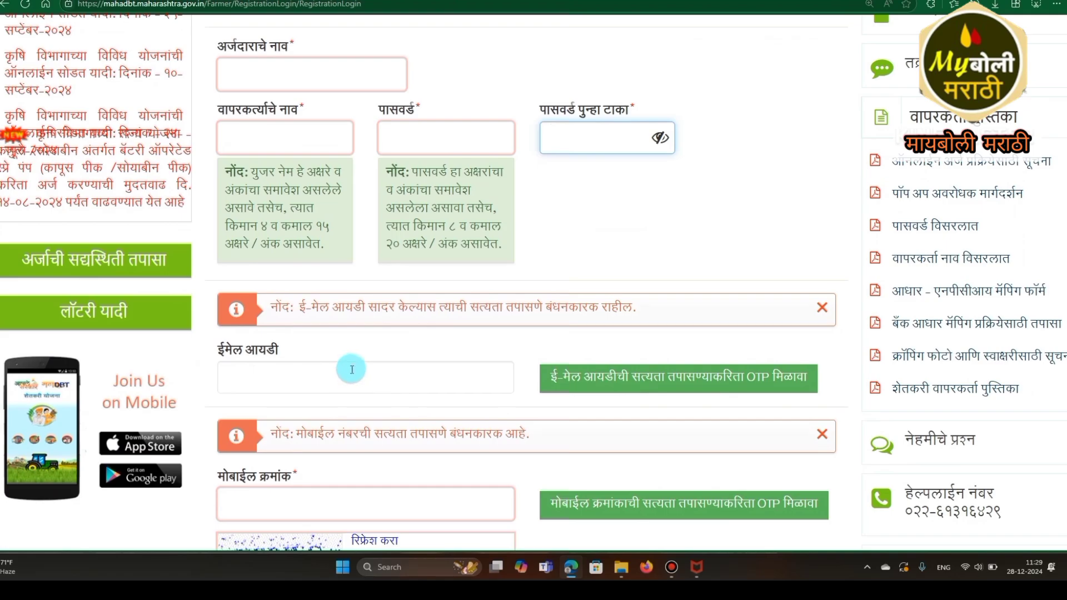
{"action": "scroll", "coordinate": [348, 378], "scroll_direction": "down", "scroll_amount": 1}
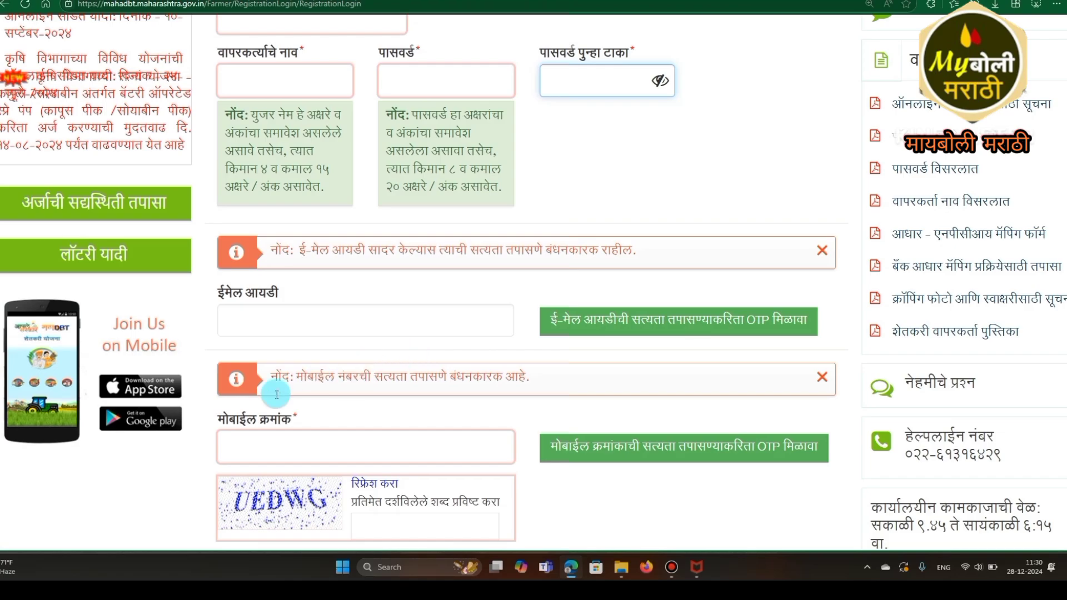
{"action": "left_click", "coordinate": [469, 420]}
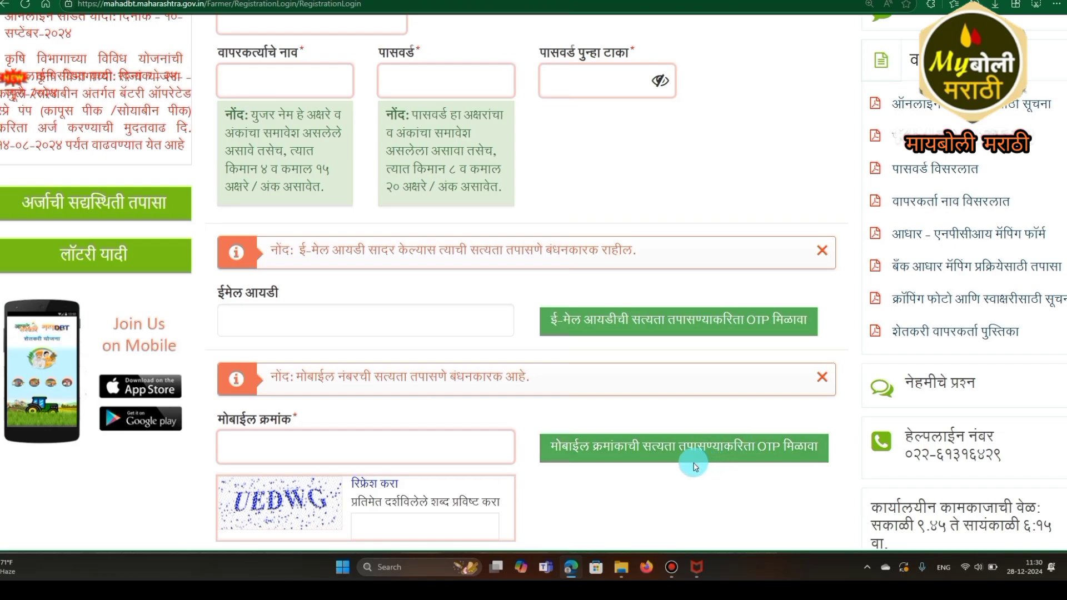
{"action": "scroll", "coordinate": [508, 484], "scroll_direction": "down", "scroll_amount": 2}
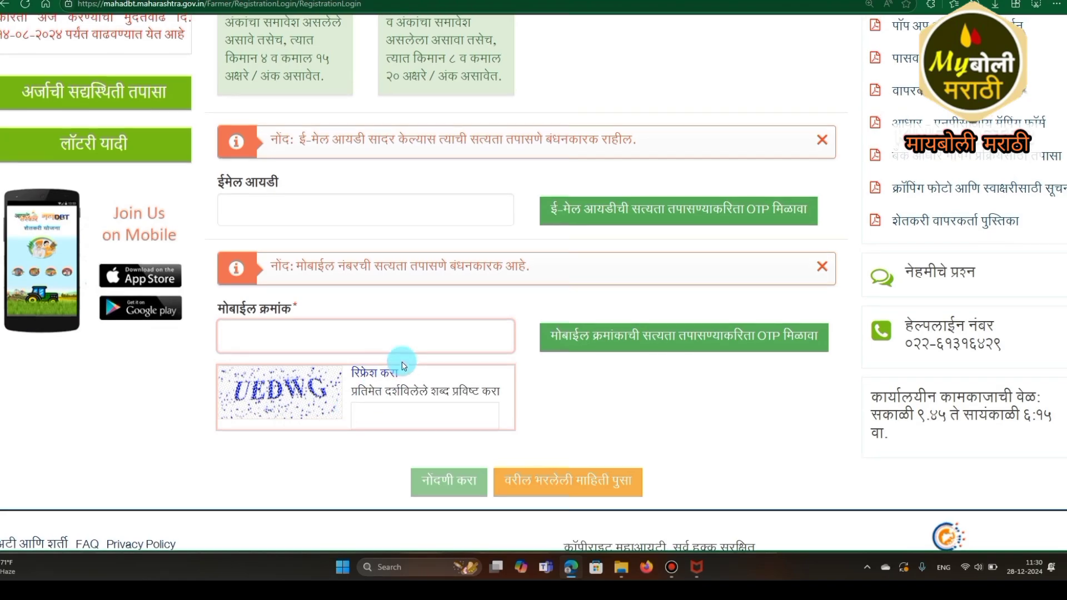
{"action": "scroll", "coordinate": [400, 357], "scroll_direction": "up", "scroll_amount": 6}
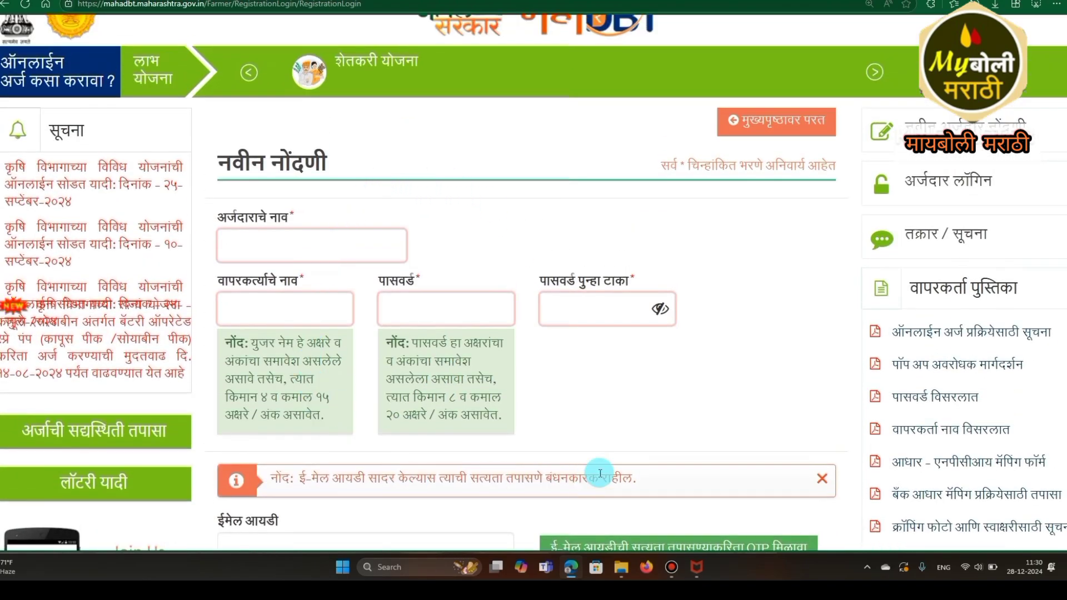
{"action": "scroll", "coordinate": [599, 469], "scroll_direction": "down", "scroll_amount": 1}
{"action": "scroll", "coordinate": [599, 469], "scroll_direction": "down", "scroll_amount": 4}
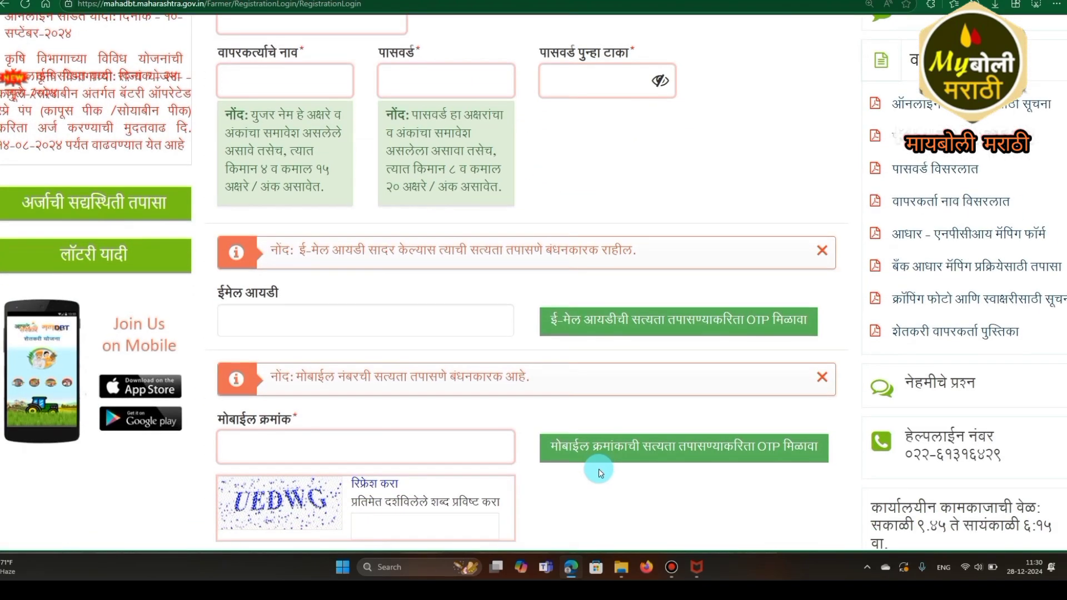
{"action": "scroll", "coordinate": [434, 300], "scroll_direction": "down", "scroll_amount": 3}
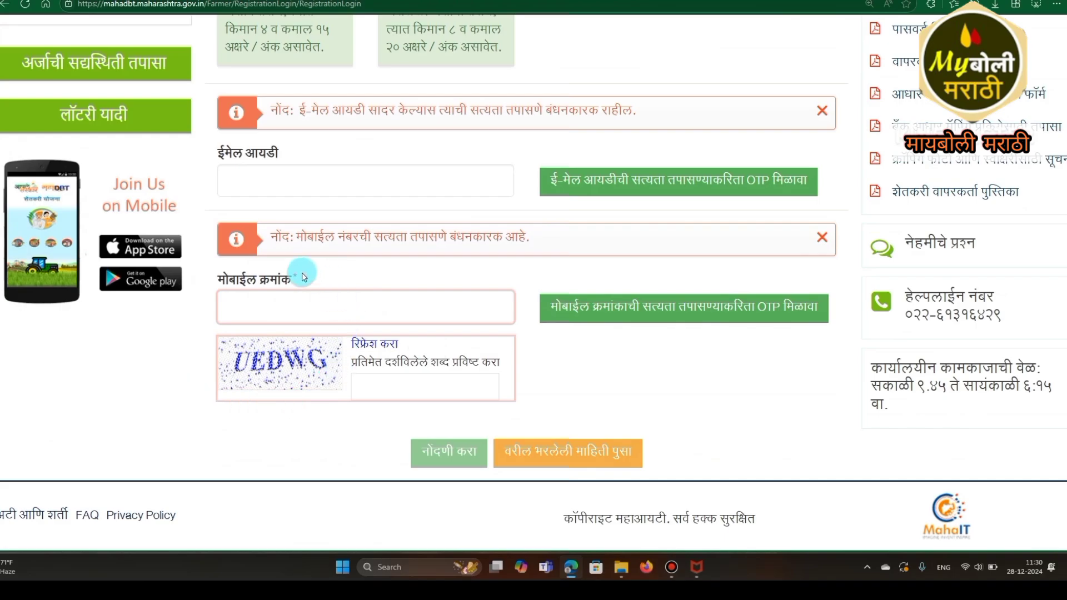
{"action": "left_click", "coordinate": [366, 383]}
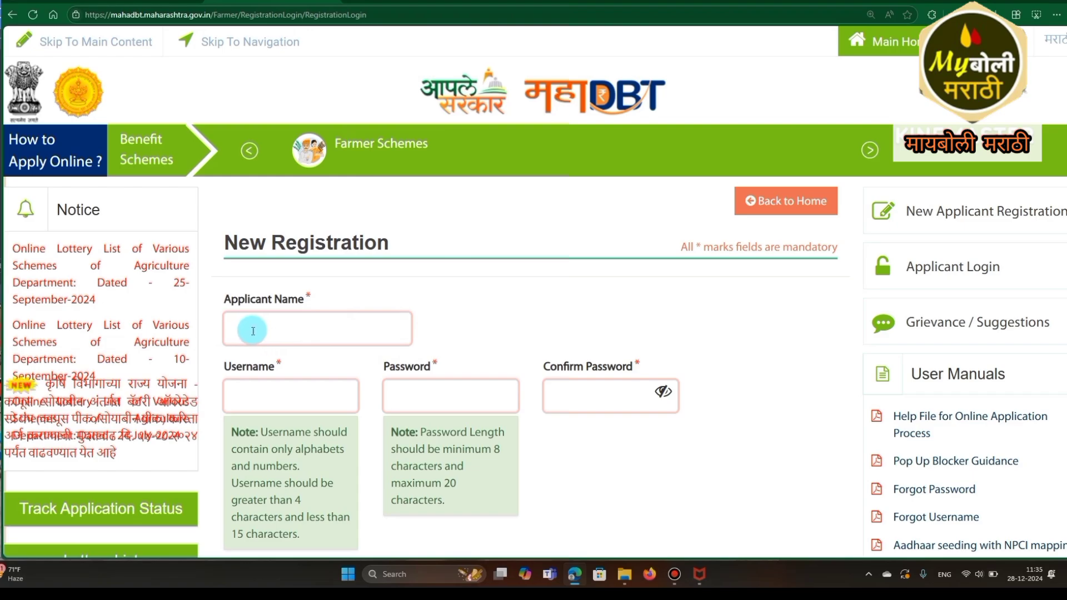
Enter the applicant's full name in the Applicant Name field
{"action": "left_click", "coordinate": [252, 331]}
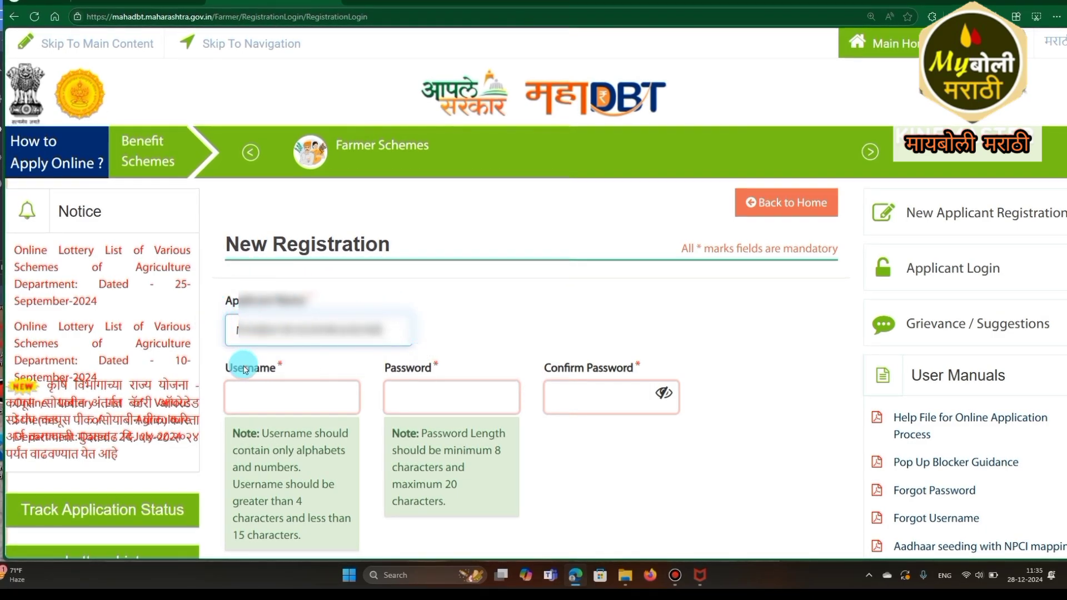
{"action": "left_click", "coordinate": [249, 401]}
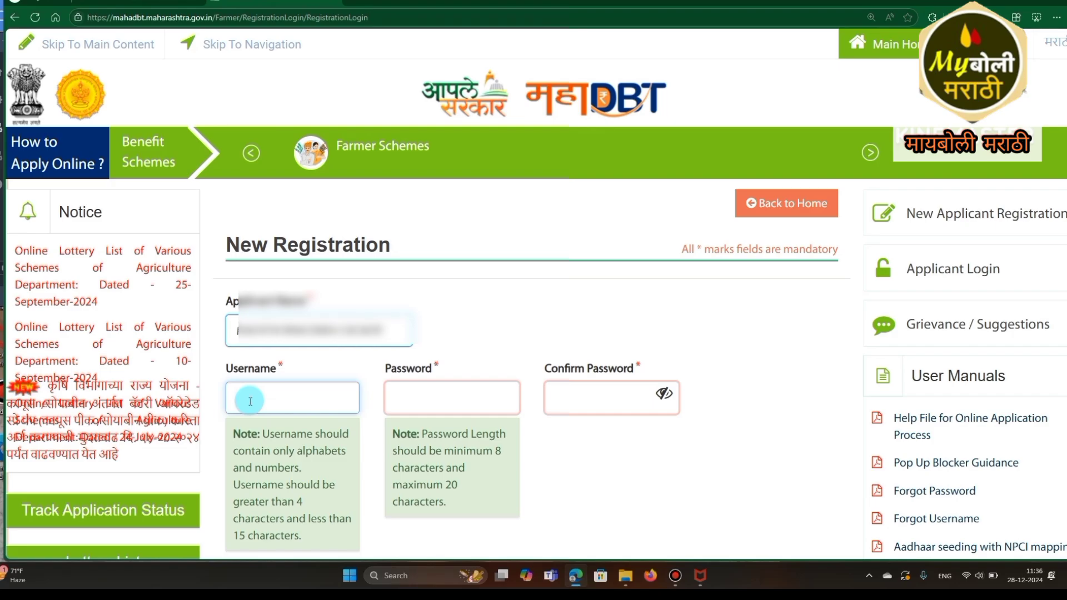
Fill in a username and the account password, then confirm the password
{"action": "type", "text": "XY"}
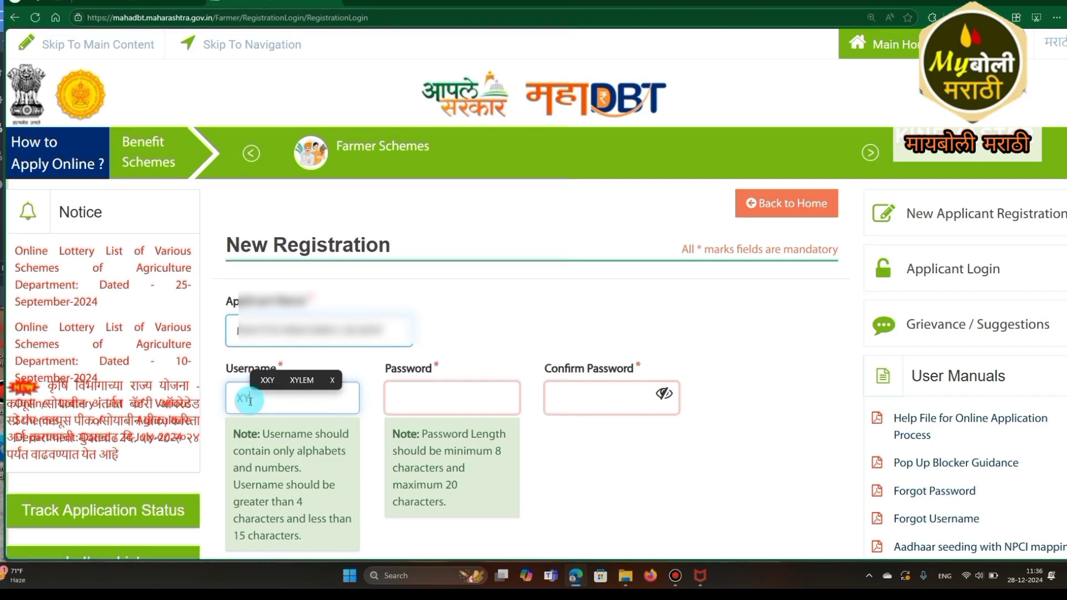
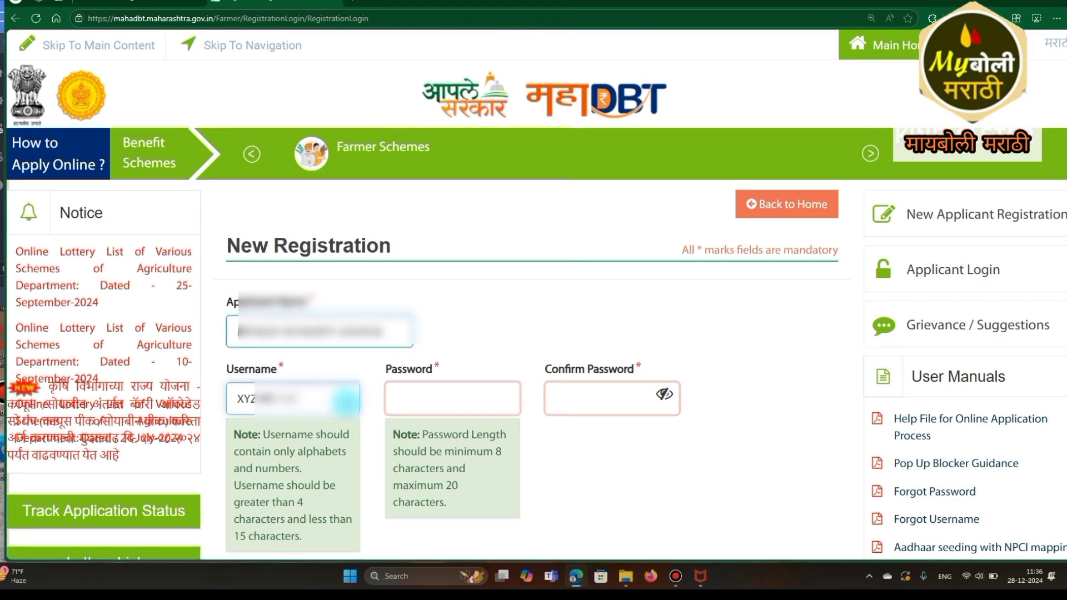
{"action": "left_click", "coordinate": [403, 399]}
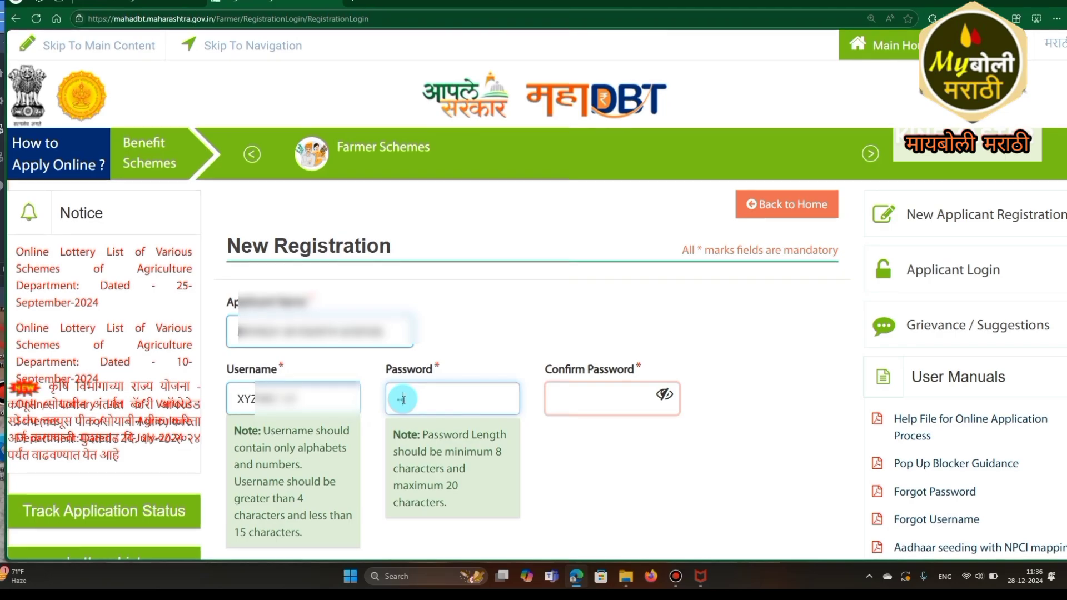
{"action": "type", "text": "•••••"}
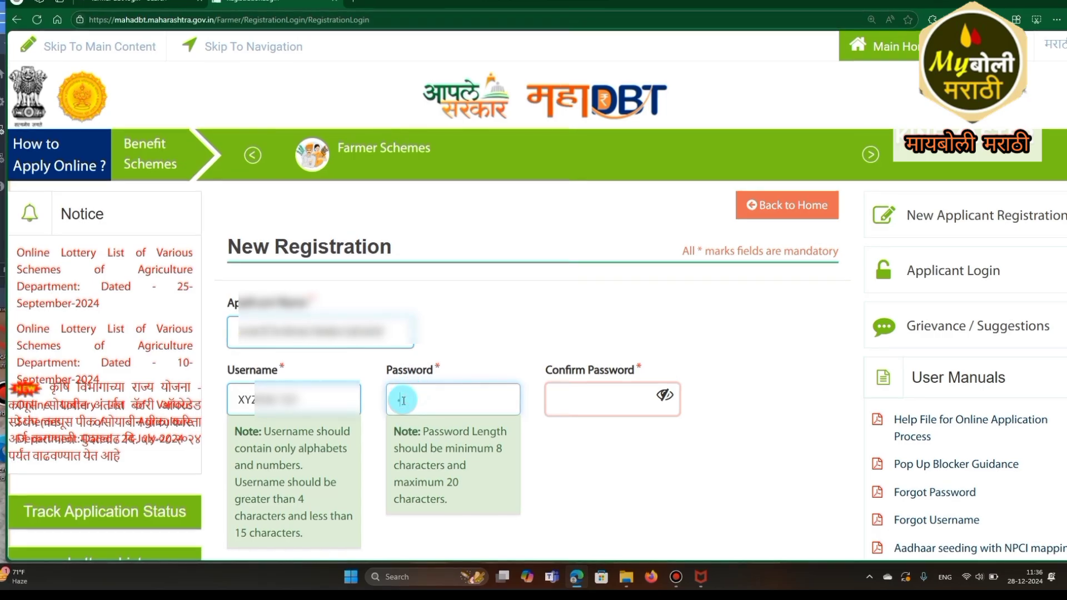
{"action": "type", "text": "**"}
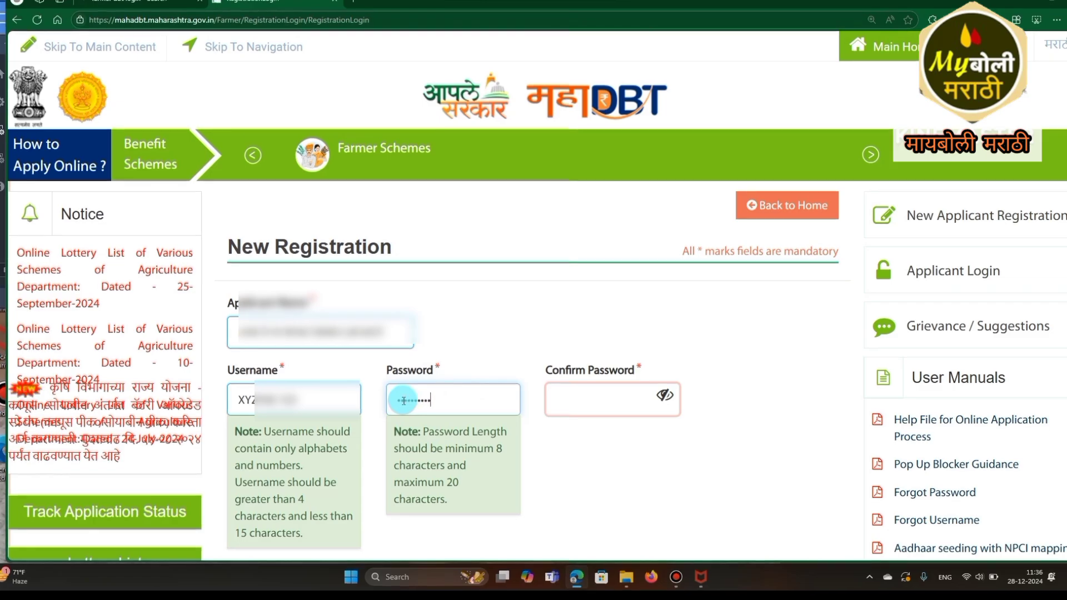
{"action": "left_click", "coordinate": [573, 400]}
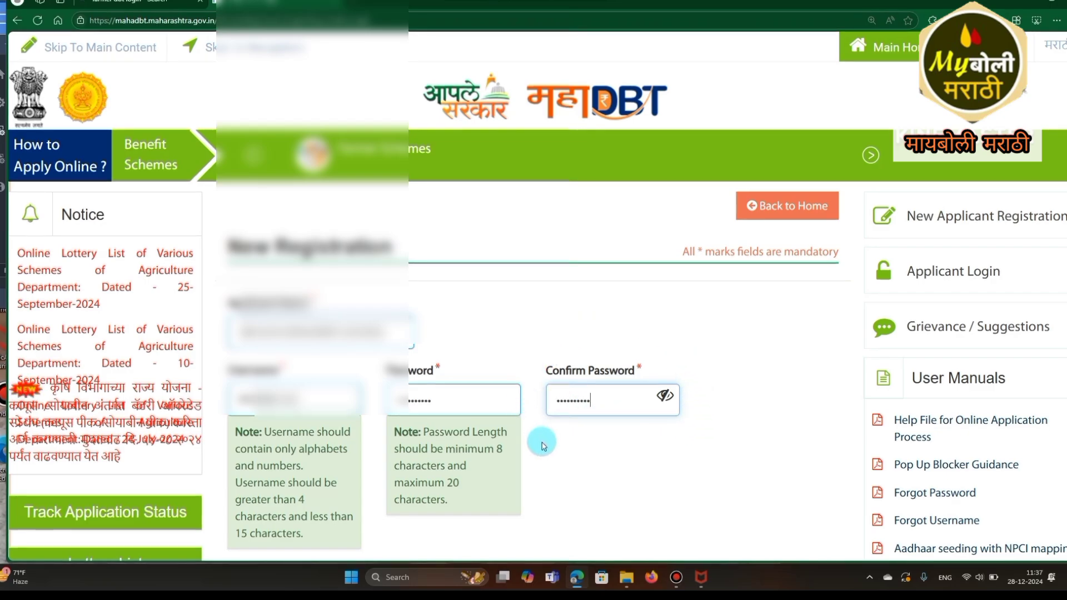
Paste the applicant's mobile number into the Mobile Number field and request its verification OTP
{"action": "scroll", "coordinate": [543, 444], "scroll_direction": "down", "scroll_amount": 2}
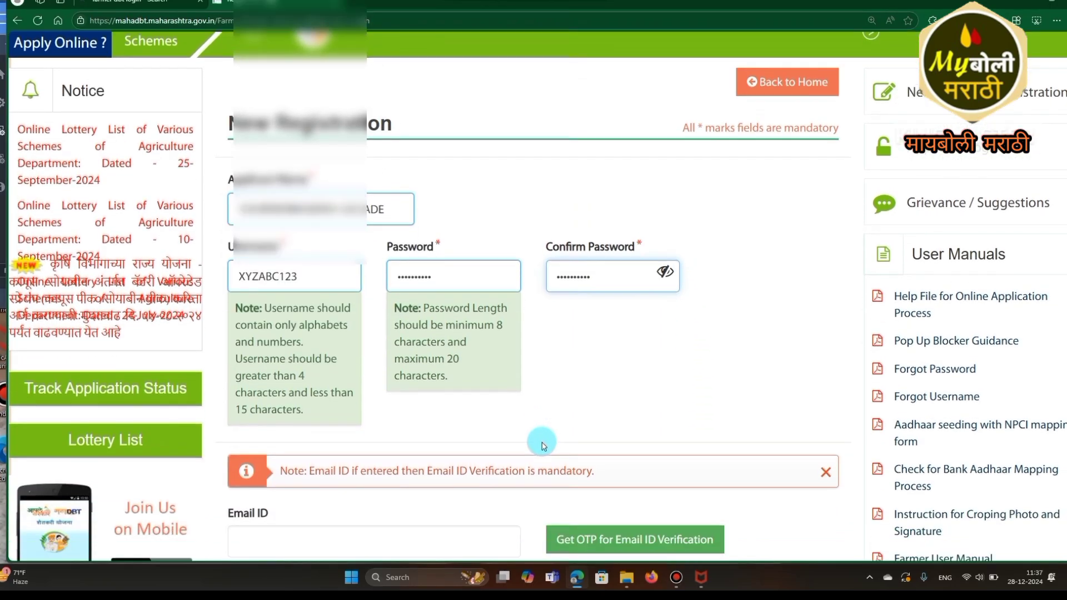
{"action": "scroll", "coordinate": [542, 445], "scroll_direction": "down", "scroll_amount": 3}
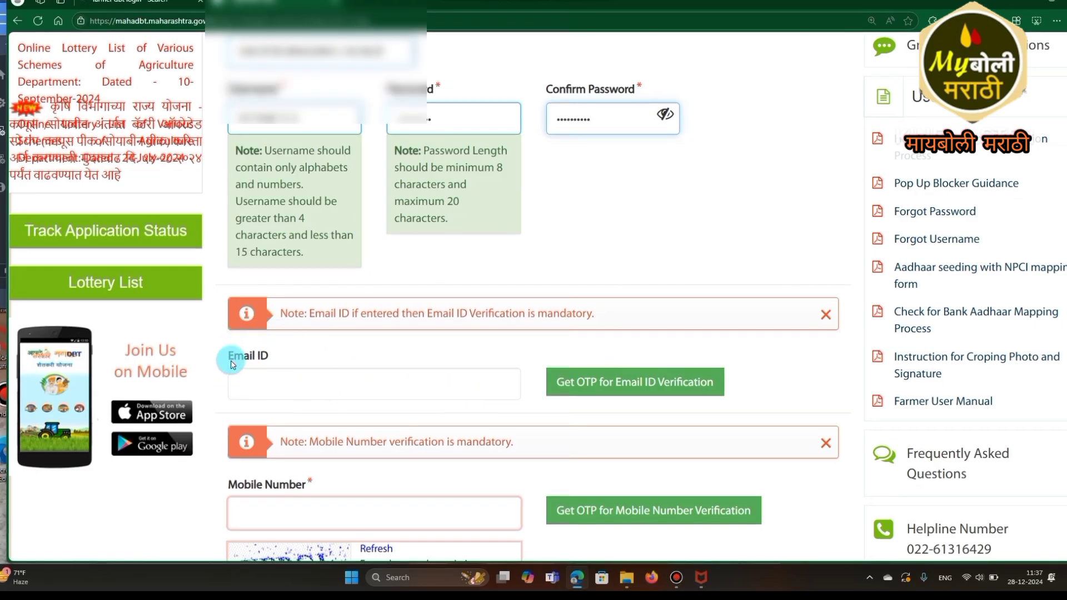
{"action": "scroll", "coordinate": [451, 369], "scroll_direction": "down", "scroll_amount": 1}
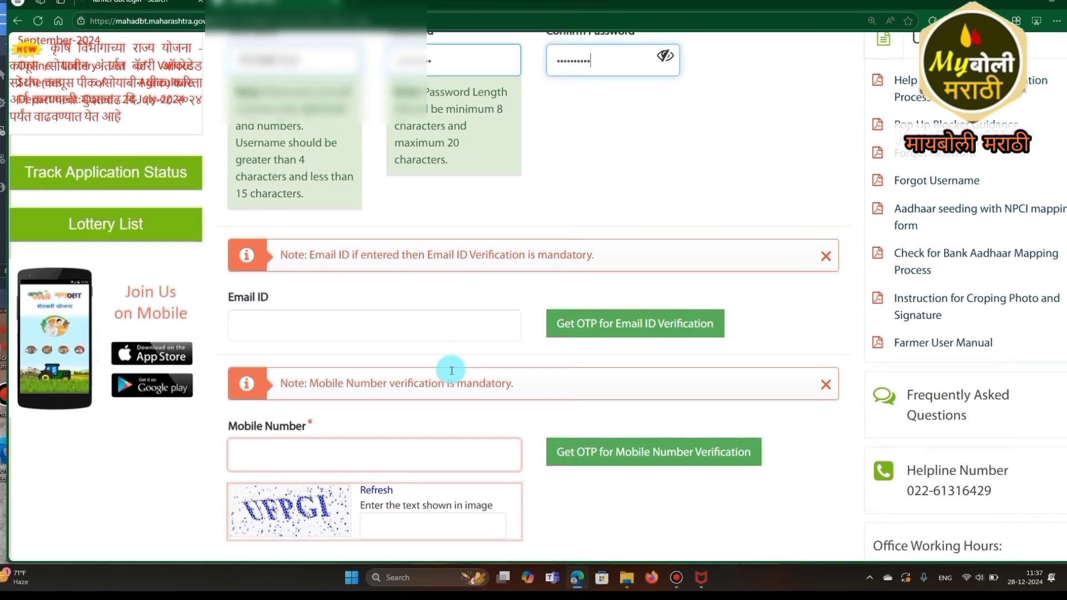
{"action": "scroll", "coordinate": [451, 370], "scroll_direction": "down", "scroll_amount": 1}
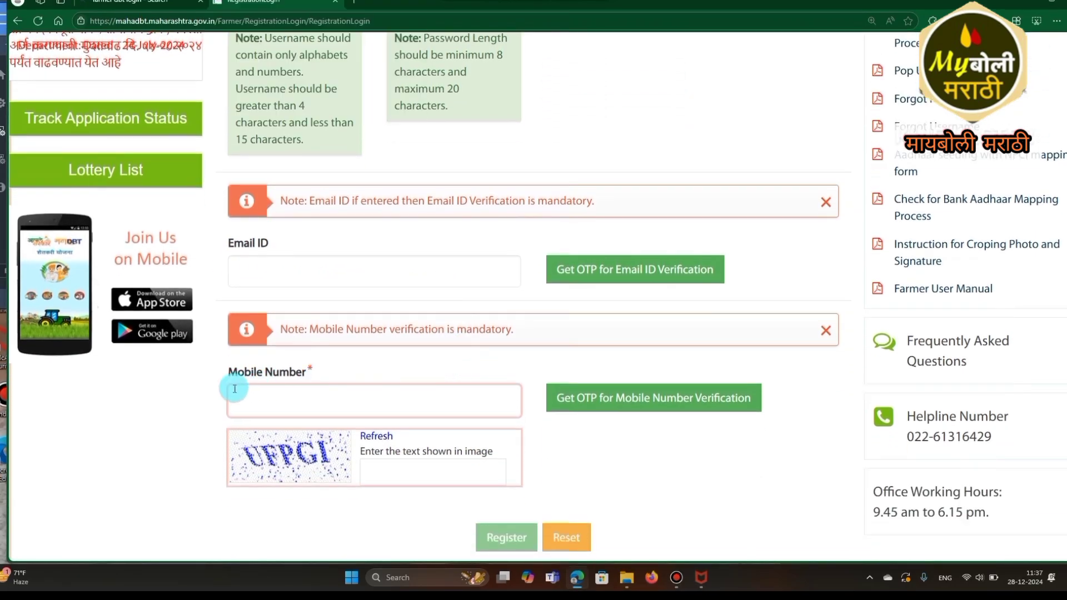
{"action": "left_click", "coordinate": [329, 404]}
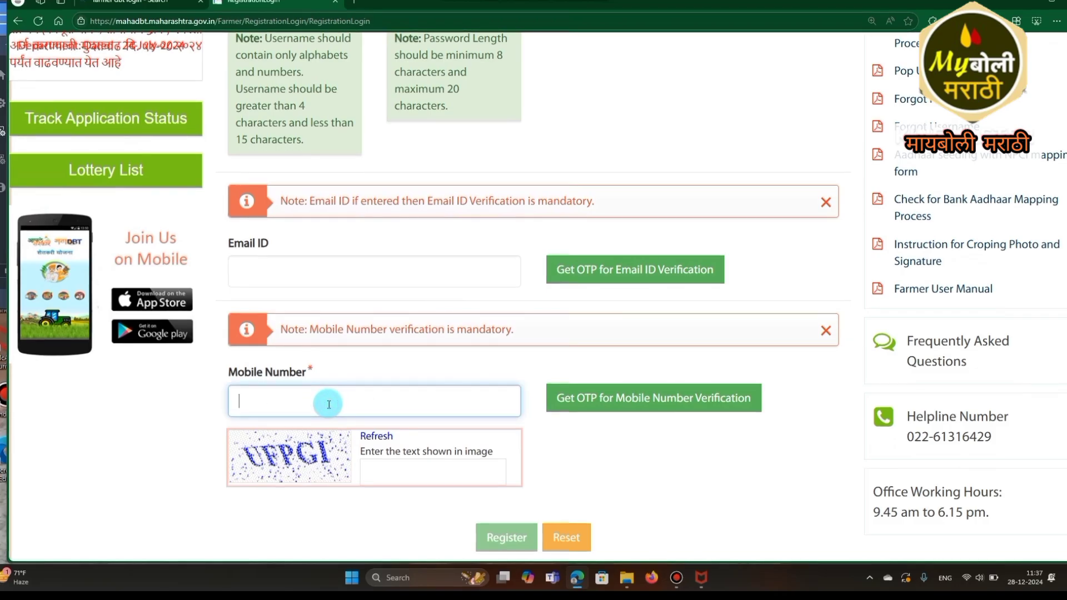
{"action": "key", "text": "ctrl+v"}
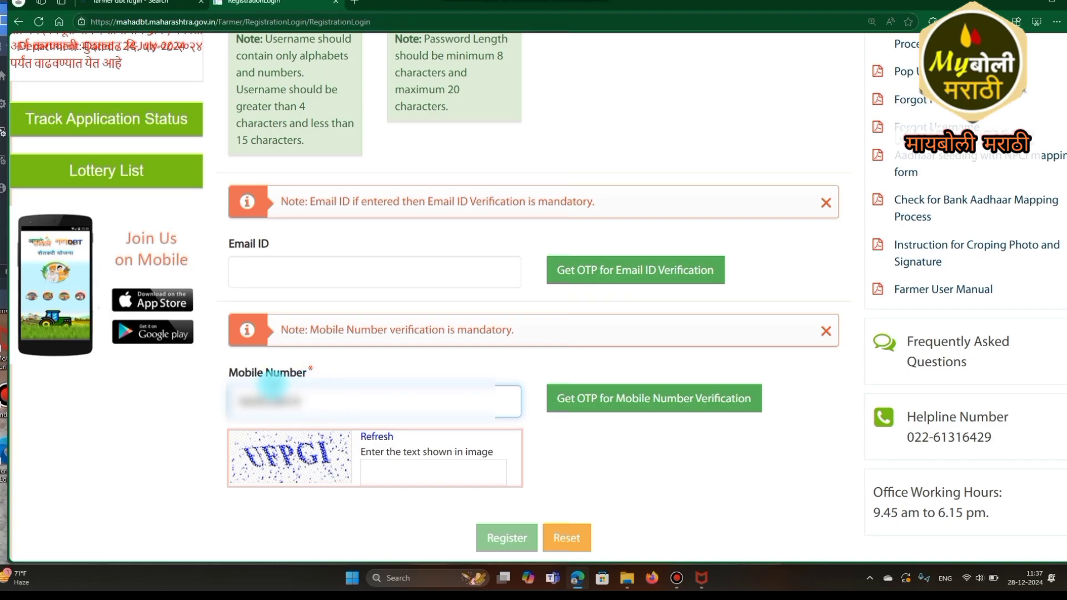
{"action": "left_click", "coordinate": [612, 409]}
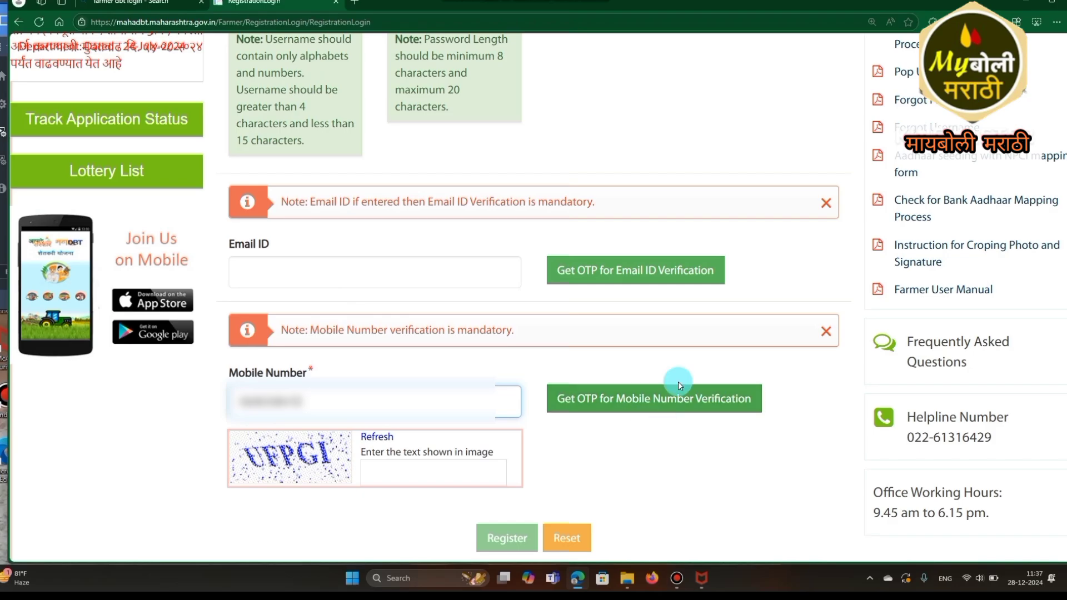
Request the mobile OTP, enter it, and confirm the mobile number as verified
{"action": "left_click", "coordinate": [643, 399]}
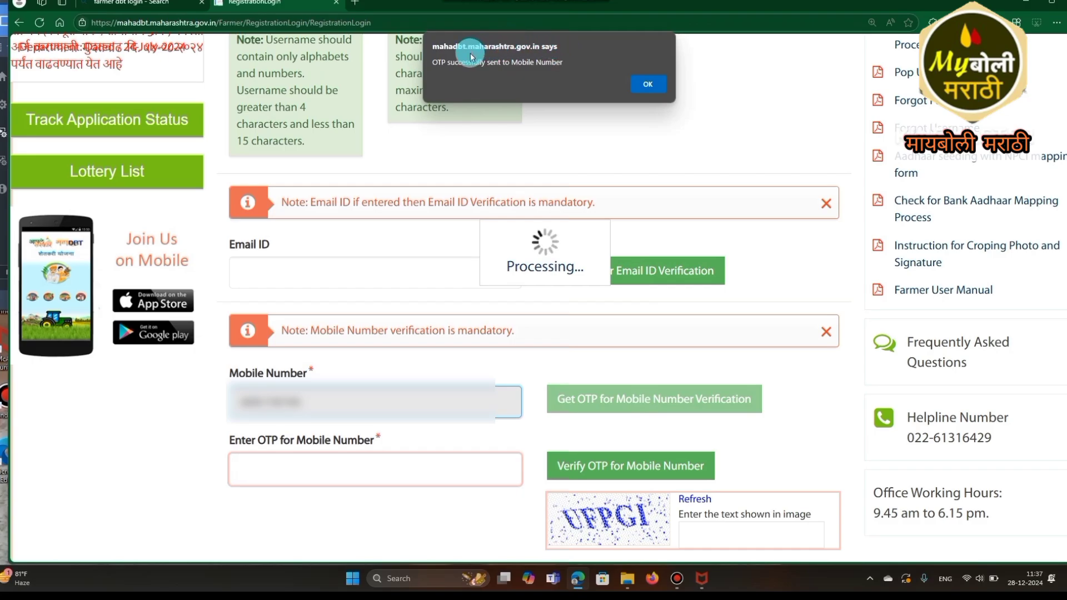
{"action": "left_click", "coordinate": [651, 84]}
{"action": "left_click", "coordinate": [281, 499]}
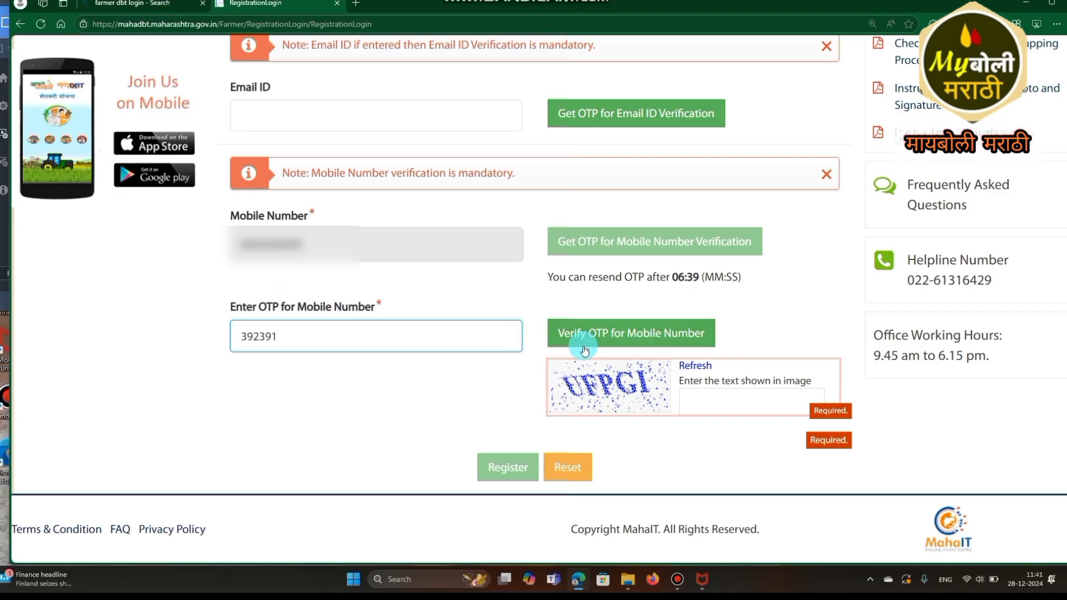
{"action": "left_click", "coordinate": [633, 336]}
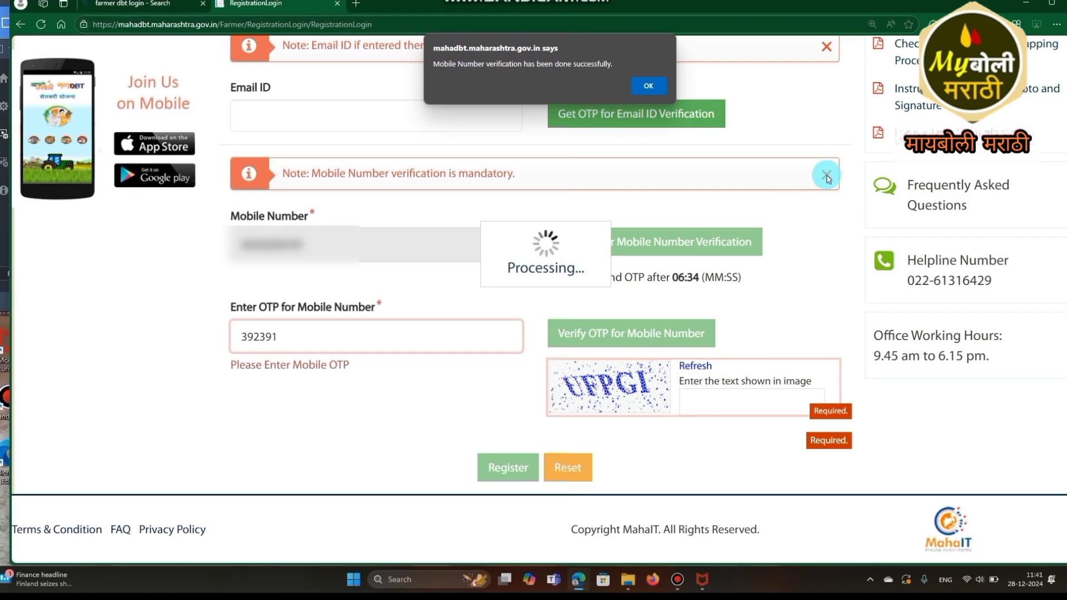
{"action": "left_click", "coordinate": [646, 86]}
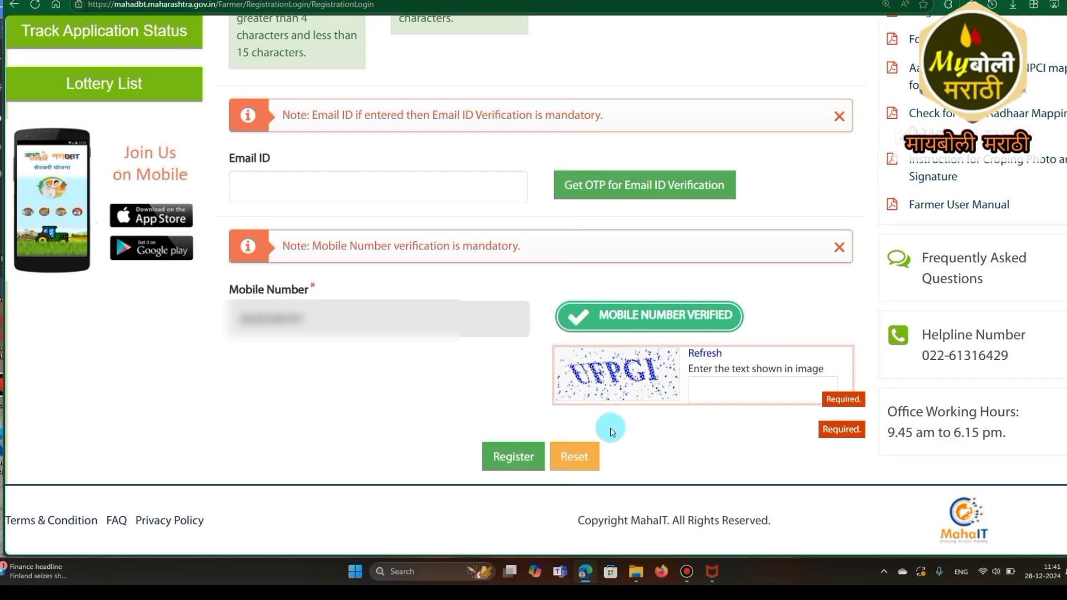
Enter the five characters from the captcha image into the security-text field
{"action": "left_click", "coordinate": [714, 389]}
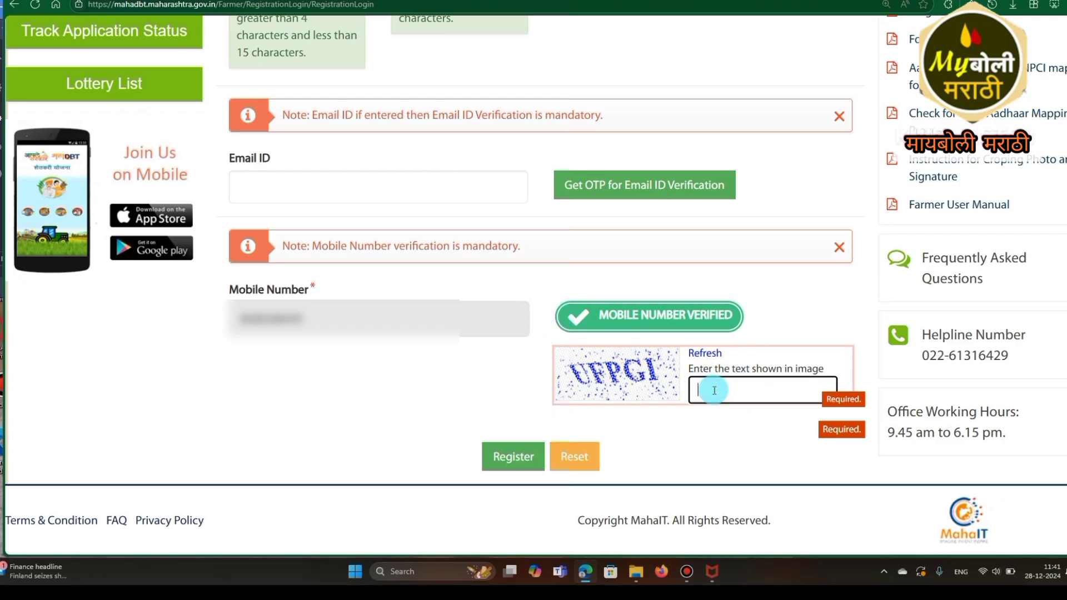
{"action": "type", "text": "U"}
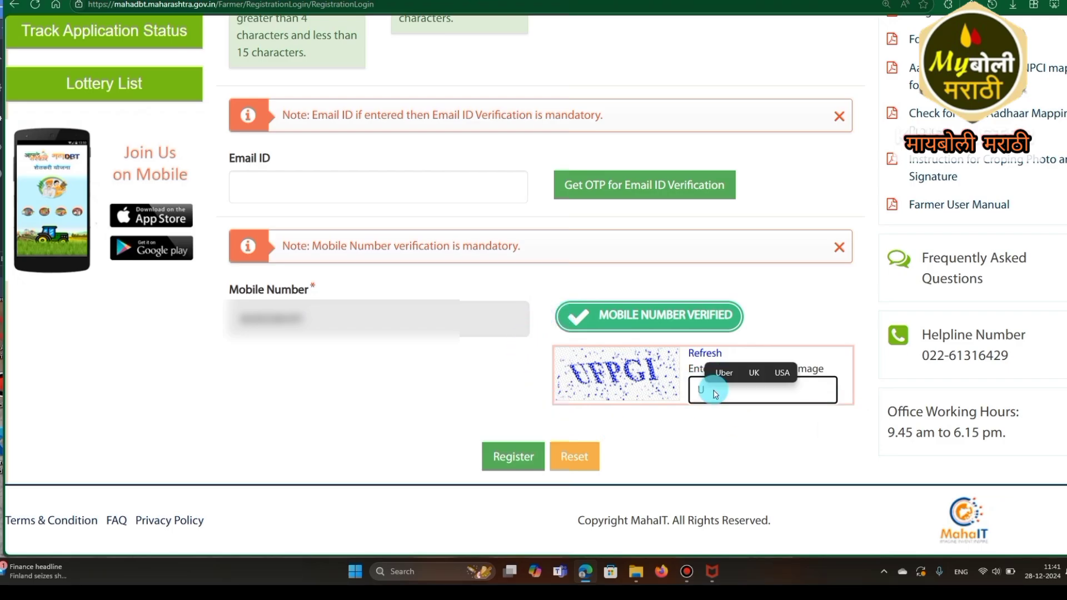
{"action": "type", "text": "FPG"}
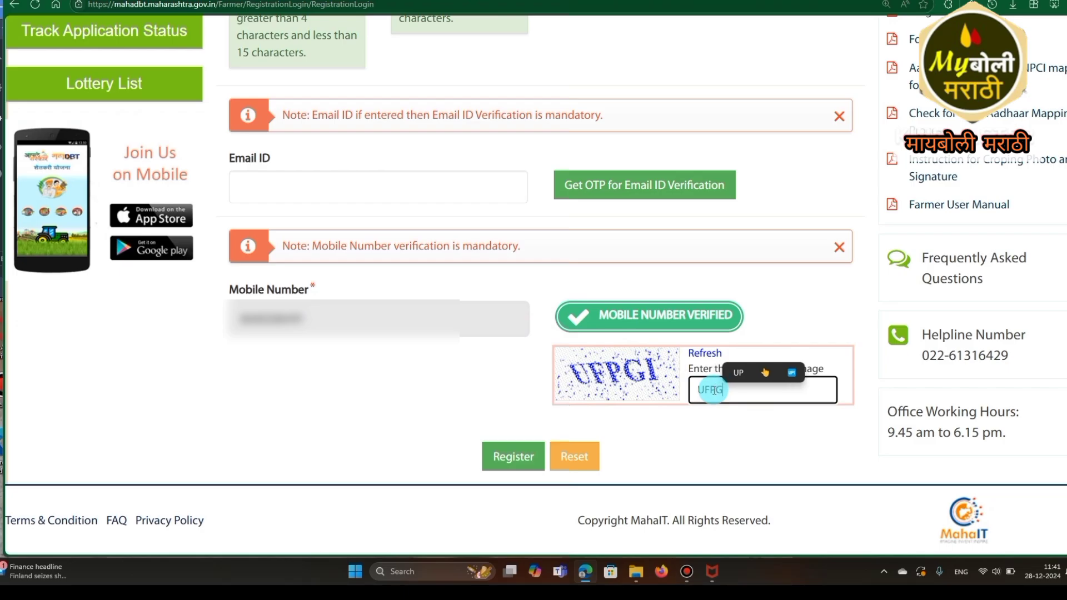
{"action": "type", "text": "I"}
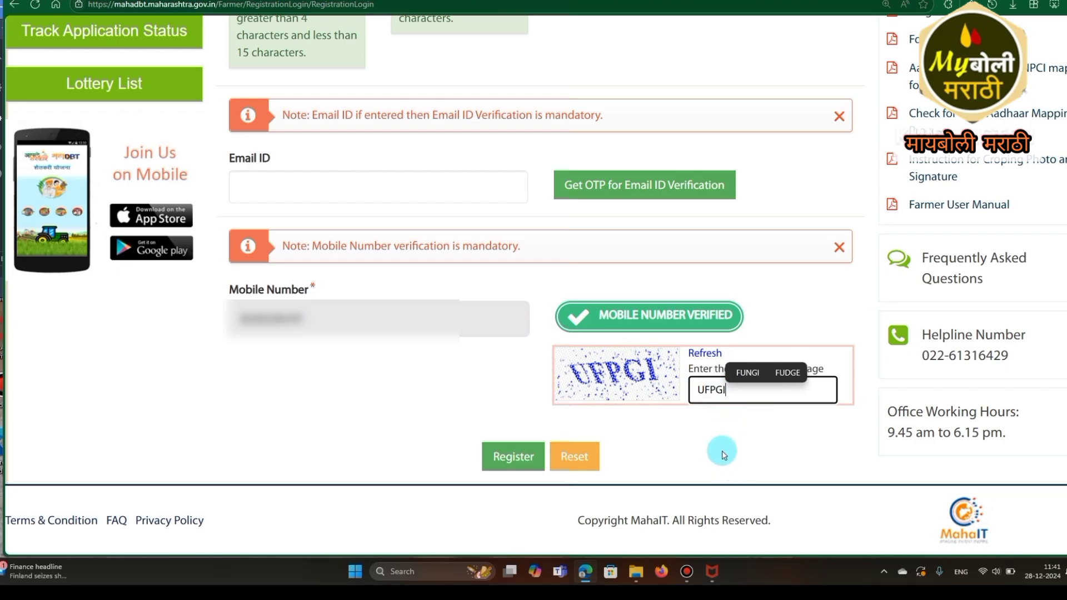
{"action": "left_click", "coordinate": [723, 450]}
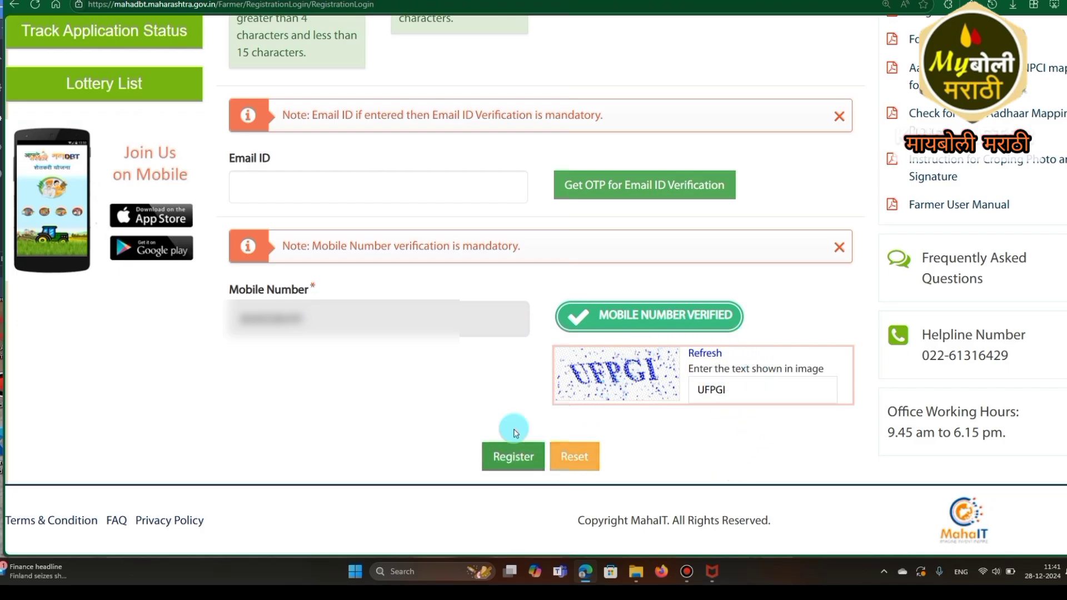
Register the new user and acknowledge the Success dialog
{"action": "left_click", "coordinate": [518, 459]}
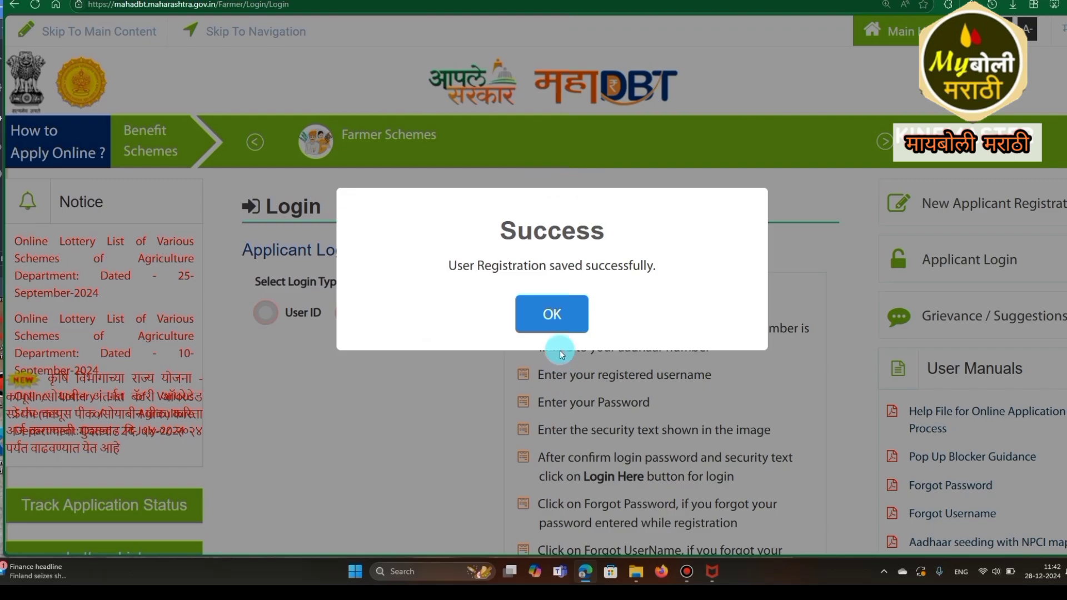
{"action": "left_click", "coordinate": [560, 314]}
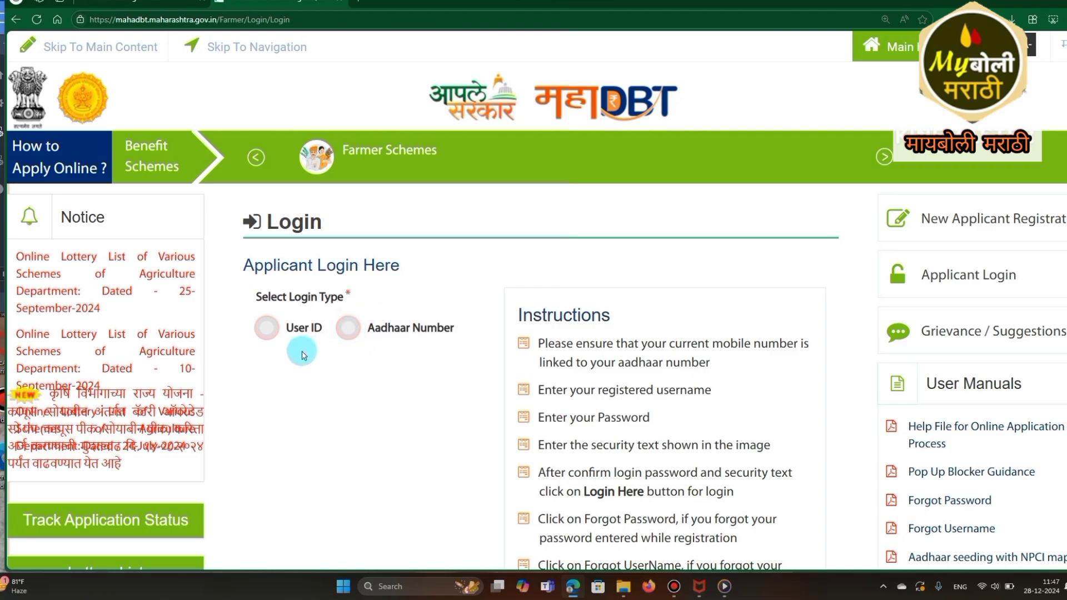
Log in by User ID using the new username, password and the image security text
{"action": "left_click", "coordinate": [265, 331]}
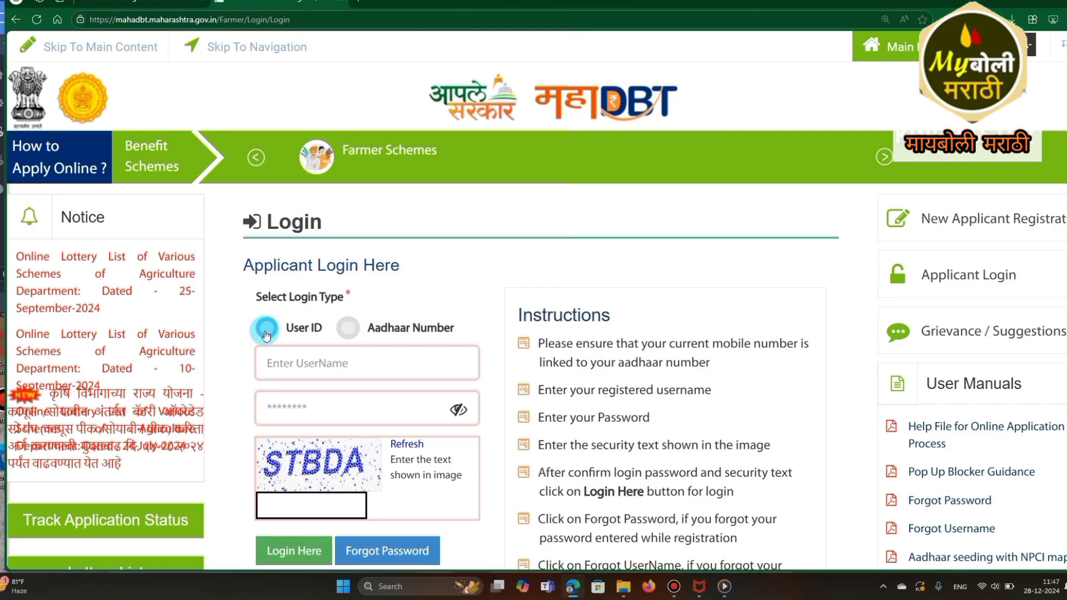
{"action": "scroll", "coordinate": [309, 352], "scroll_direction": "down", "scroll_amount": 2}
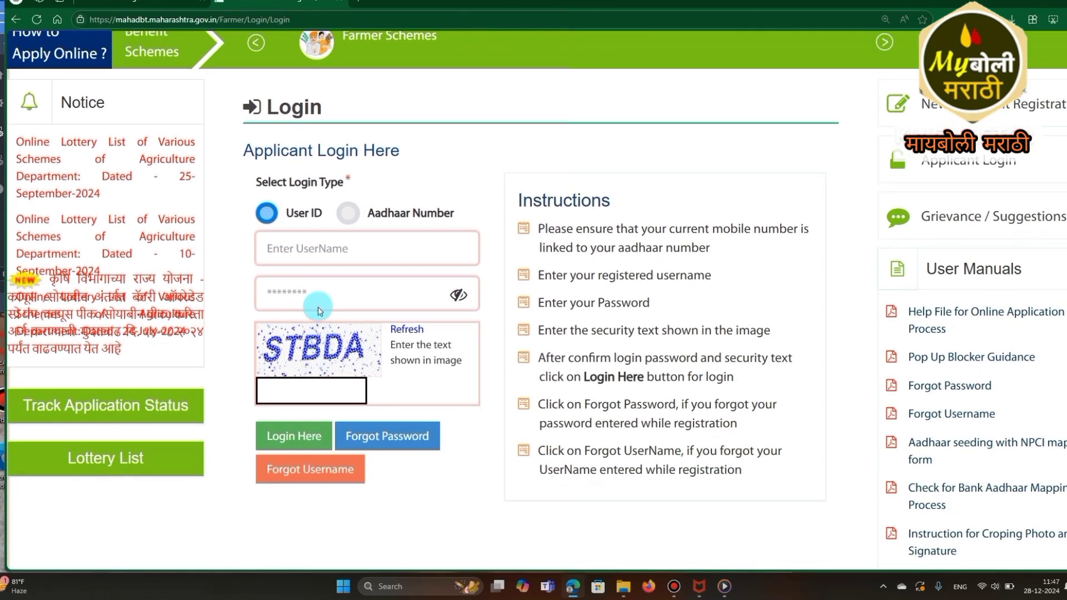
{"action": "left_click", "coordinate": [300, 249]}
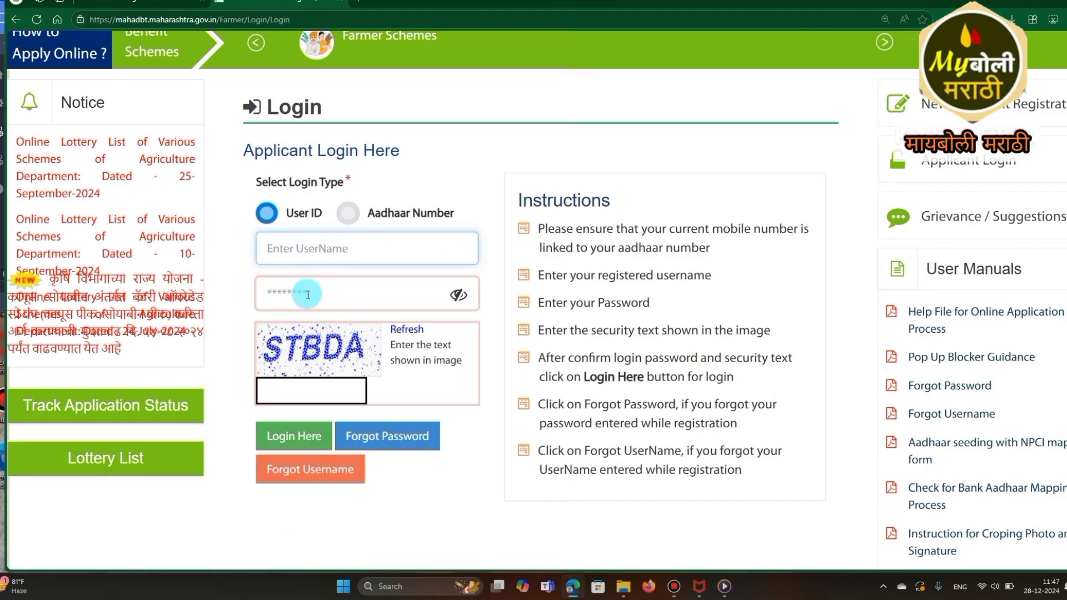
{"action": "left_click", "coordinate": [283, 293]}
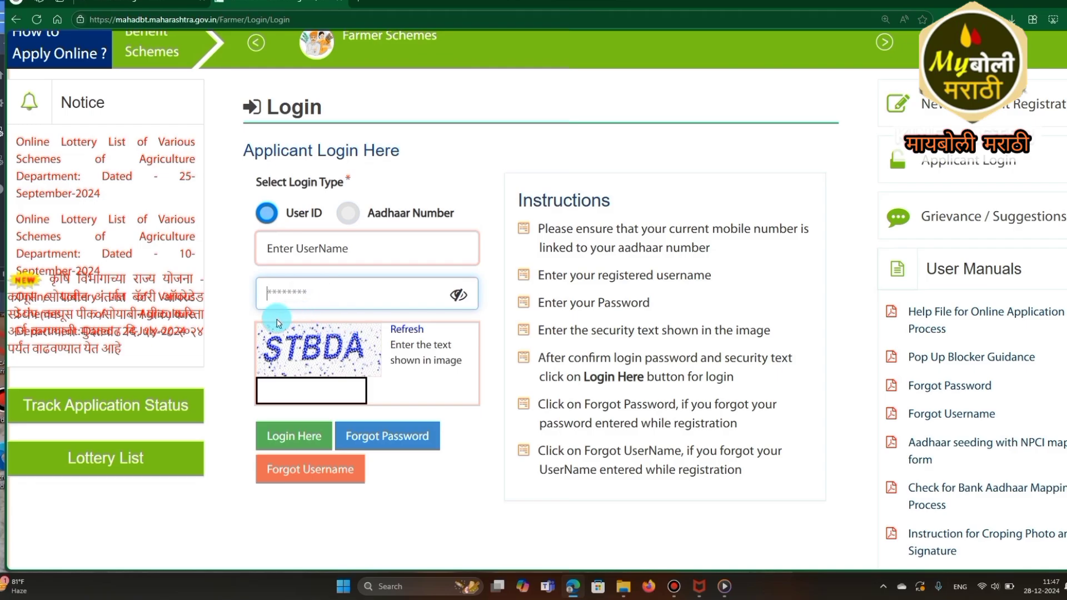
{"action": "left_click", "coordinate": [288, 395]}
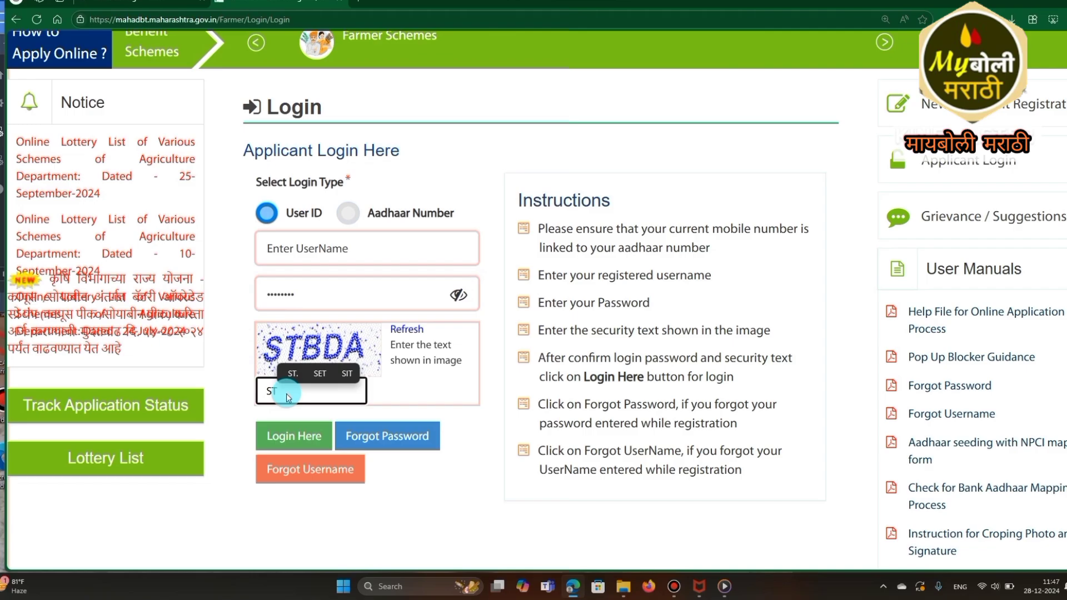
{"action": "type", "text": "STBDA"}
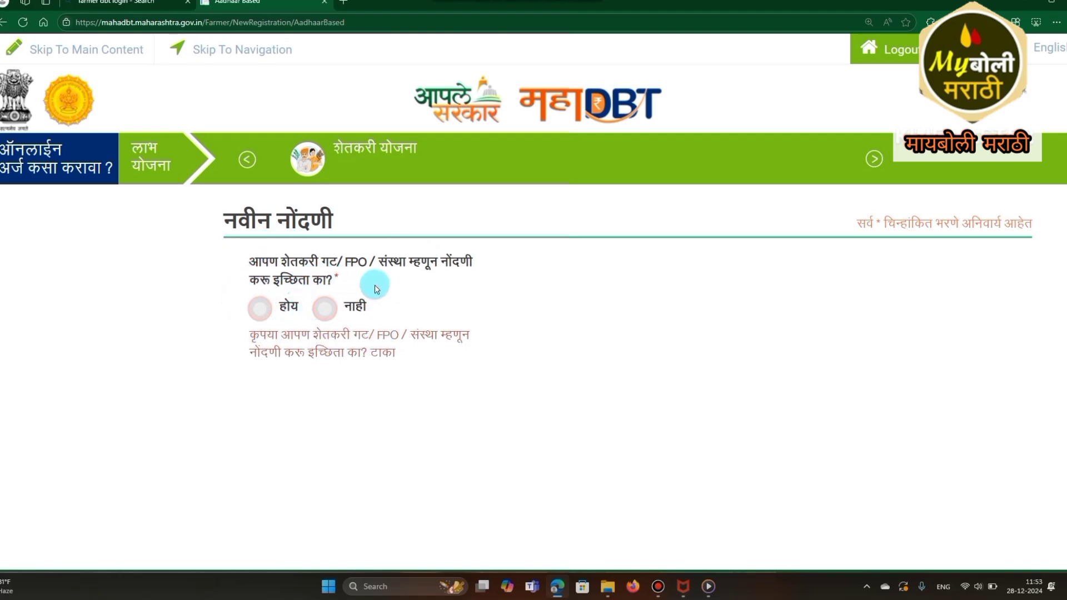
Choose नाही (No) for farmer group/FPO registration and enter the Aadhaar number
{"action": "left_click", "coordinate": [329, 315]}
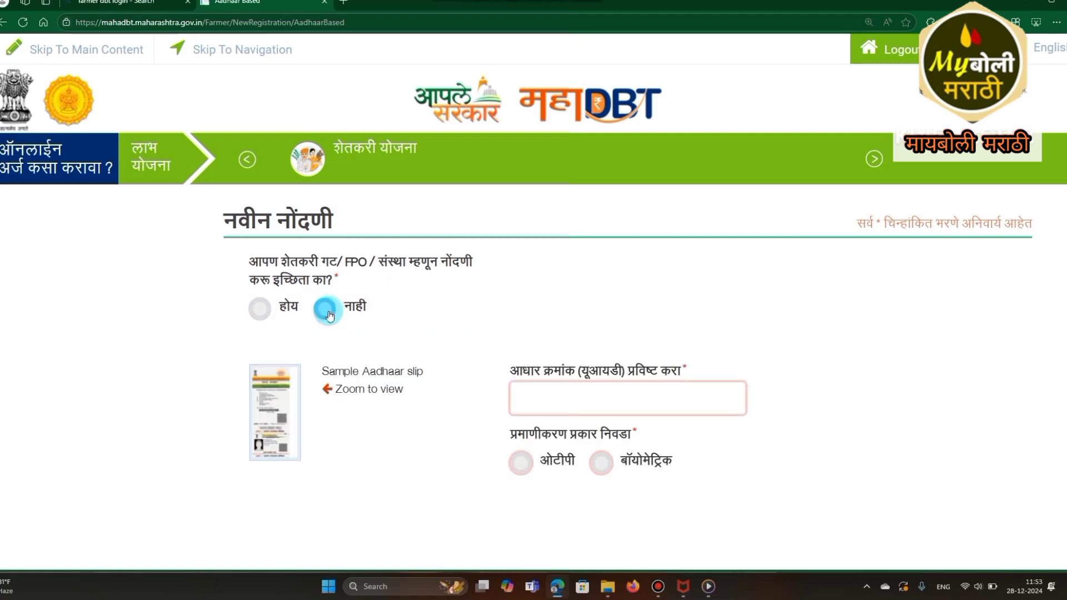
{"action": "scroll", "coordinate": [622, 233], "scroll_direction": "down", "scroll_amount": 2}
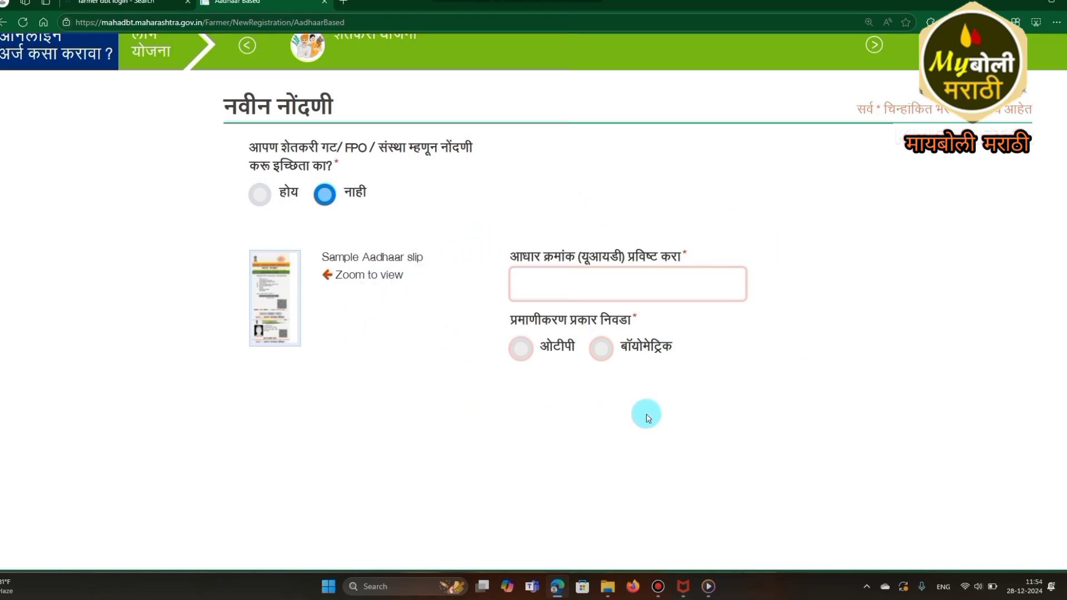
{"action": "left_click", "coordinate": [561, 280]}
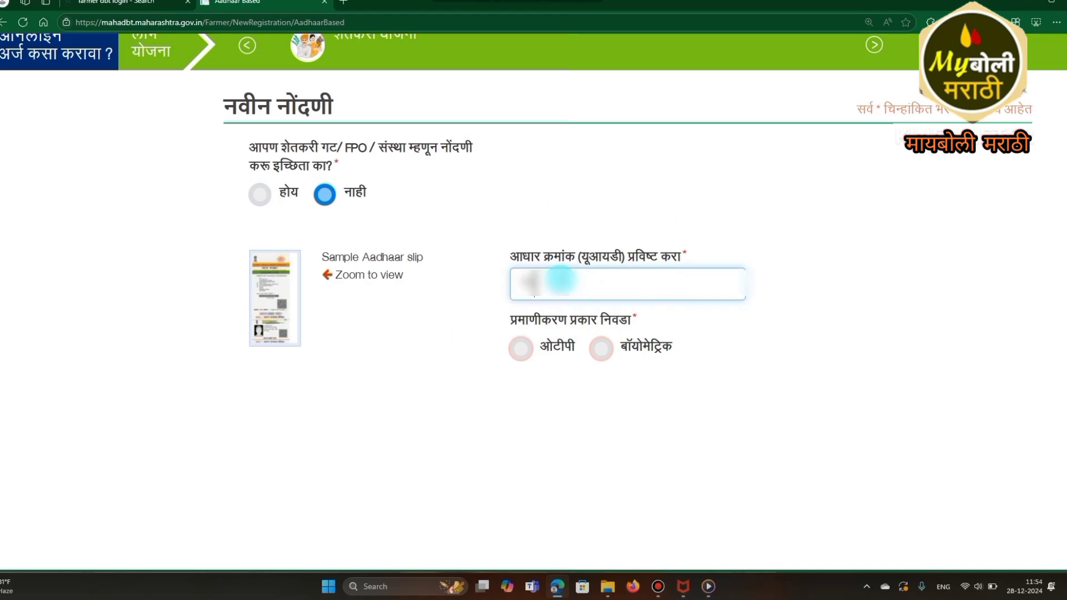
{"action": "type", "text": "12345678"}
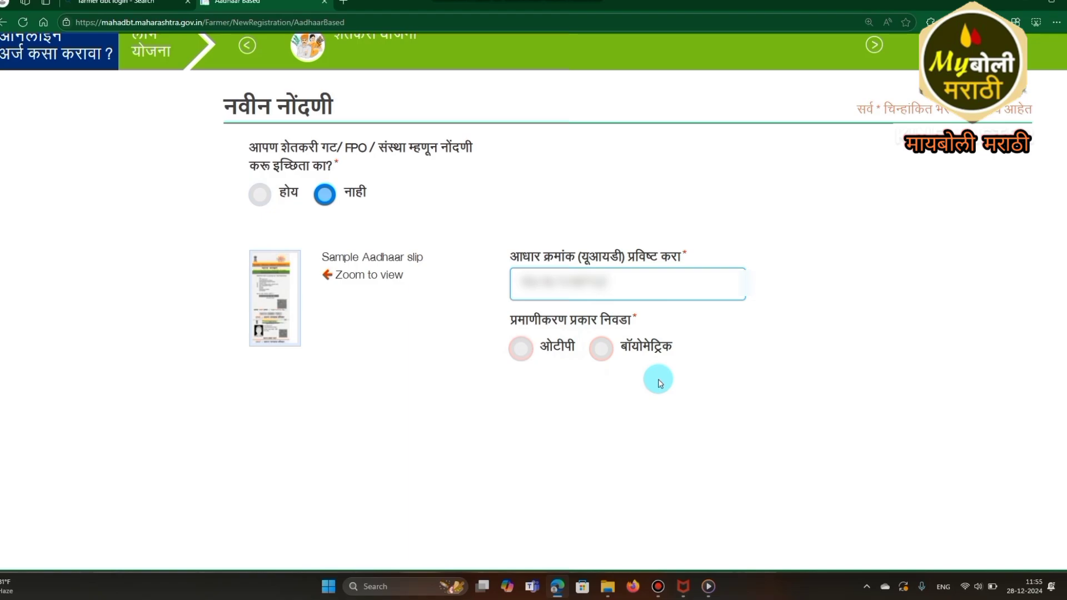
Pick ओटीपी authentication, accept the मी सहमत आहे consent, and send the Aadhaar OTP
{"action": "left_click", "coordinate": [519, 351]}
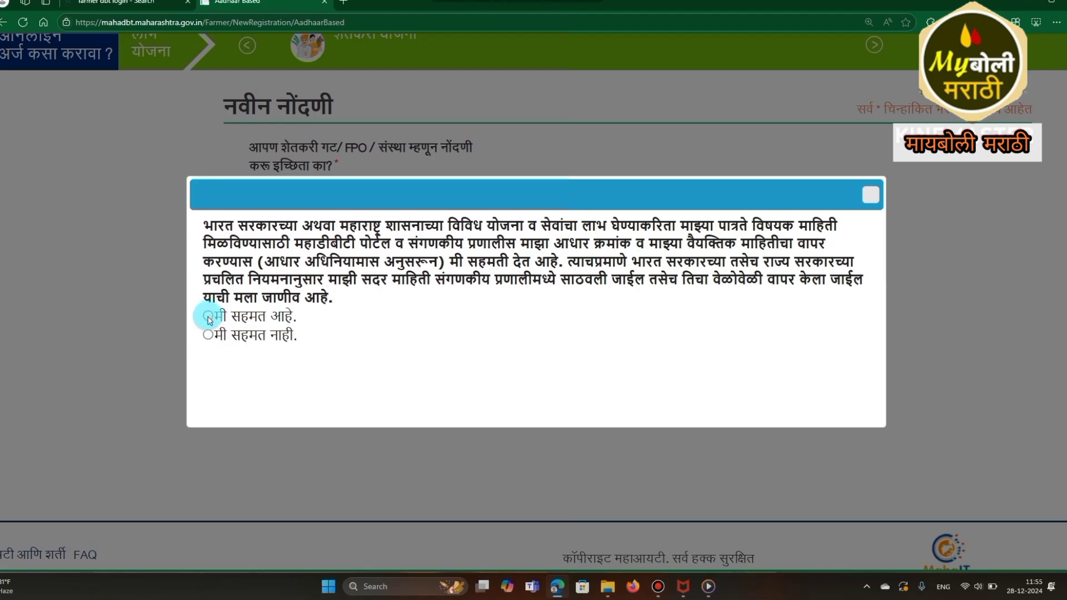
{"action": "left_click", "coordinate": [207, 316]}
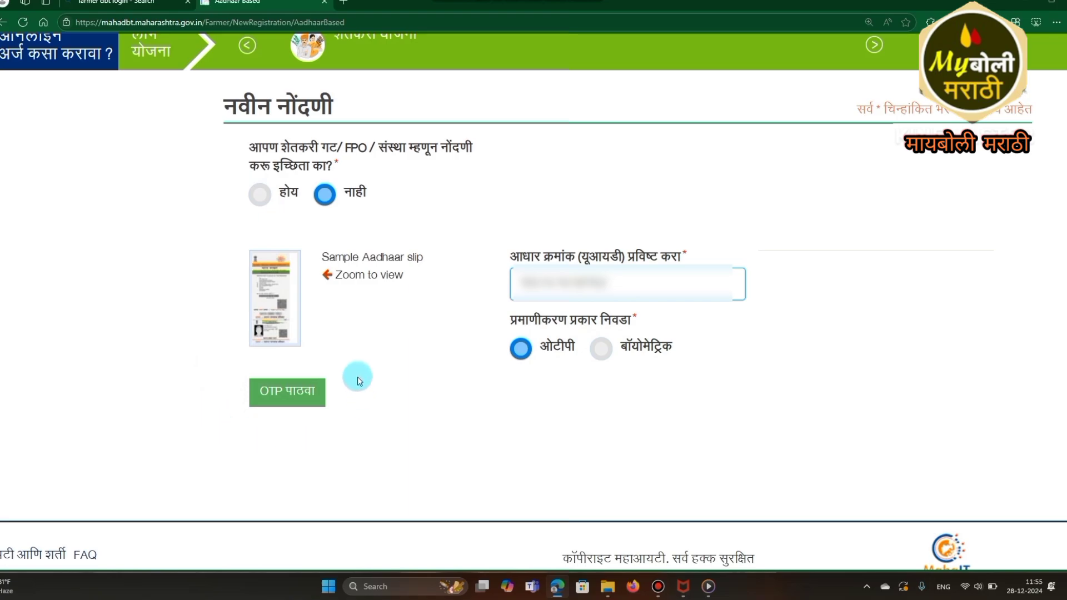
{"action": "left_click", "coordinate": [289, 398]}
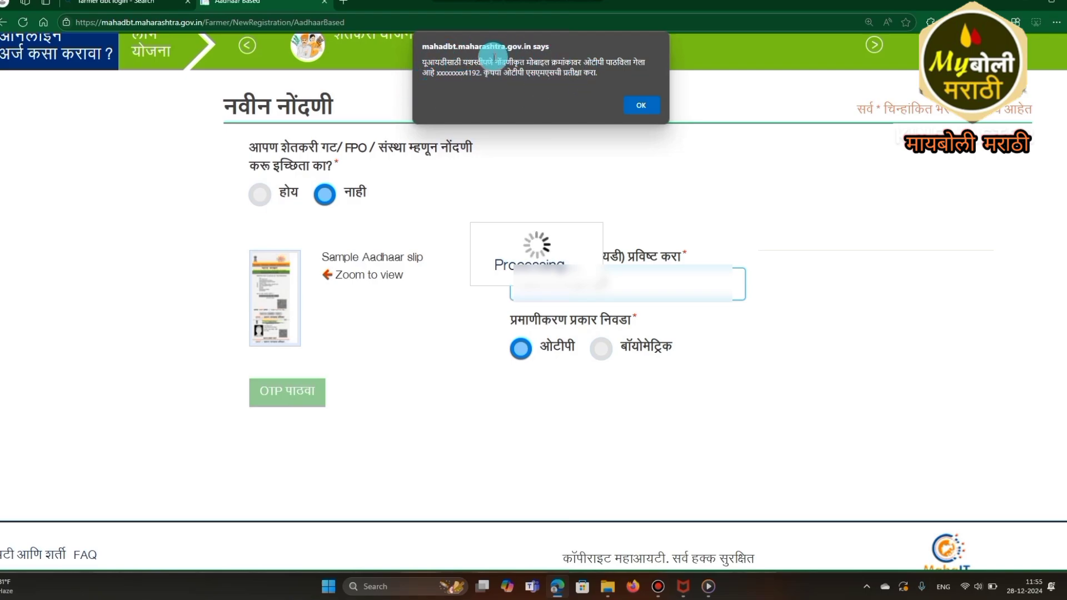
Enter the received Aadhaar OTP in ओटीपी टाका, verify it, and acknowledge the success alert
{"action": "left_click", "coordinate": [640, 107]}
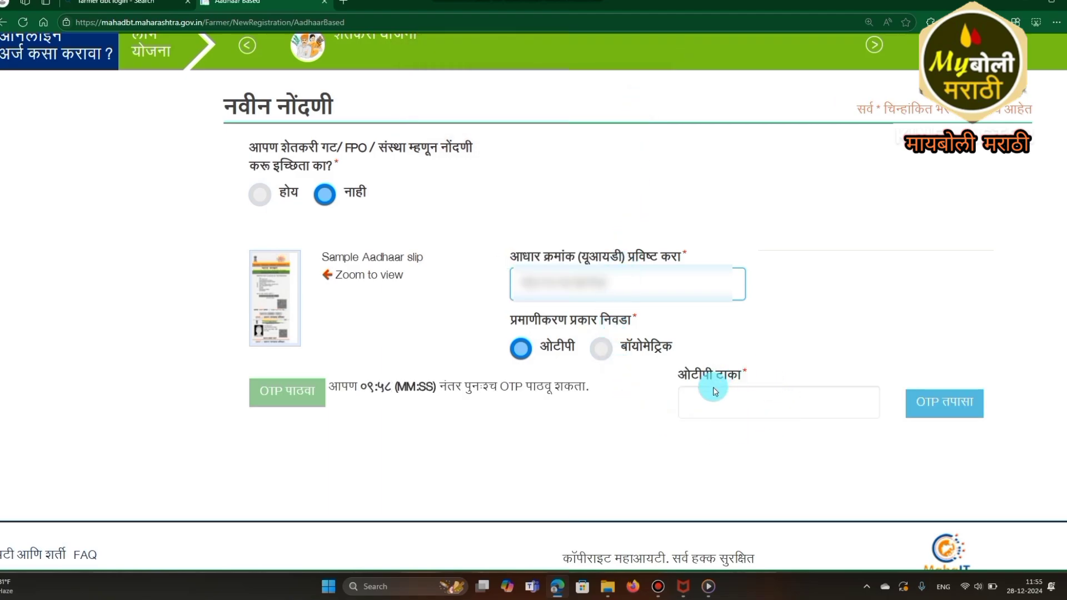
{"action": "left_click", "coordinate": [732, 402]}
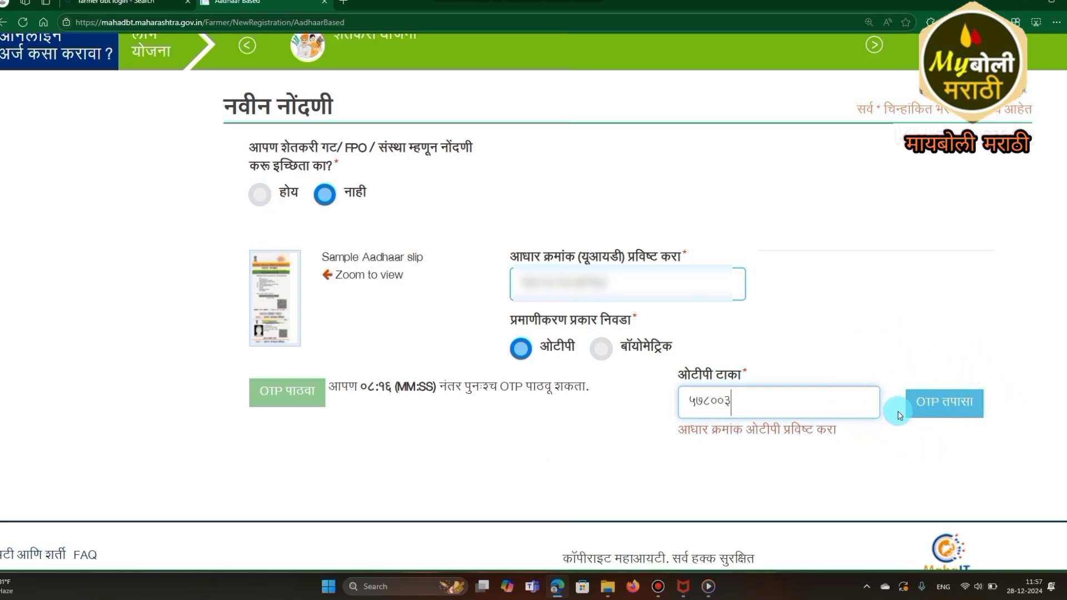
{"action": "left_click", "coordinate": [899, 433]}
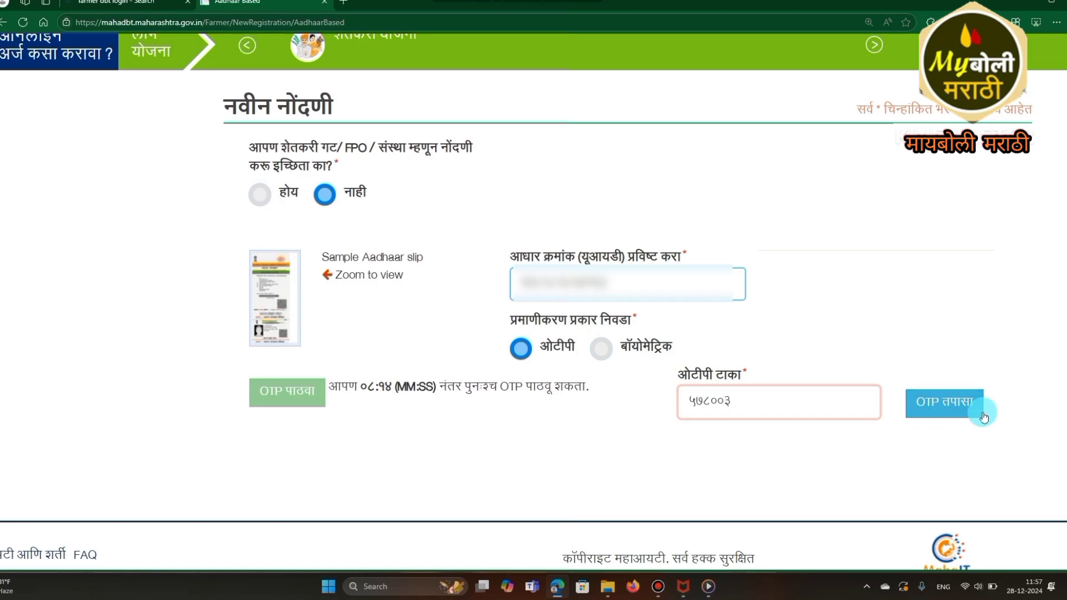
{"action": "left_click", "coordinate": [953, 409]}
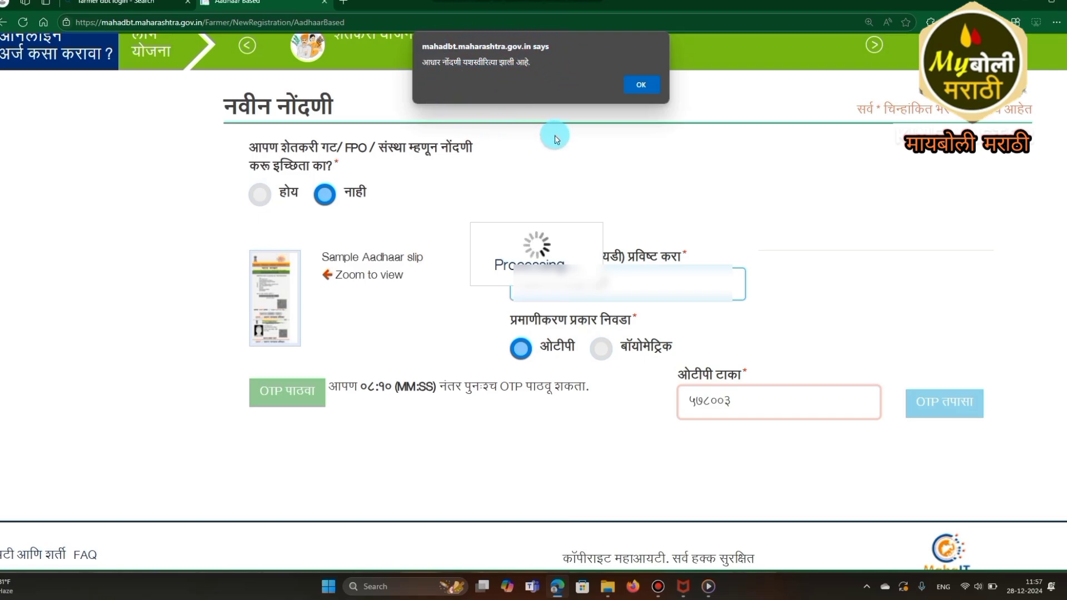
{"action": "left_click", "coordinate": [634, 87]}
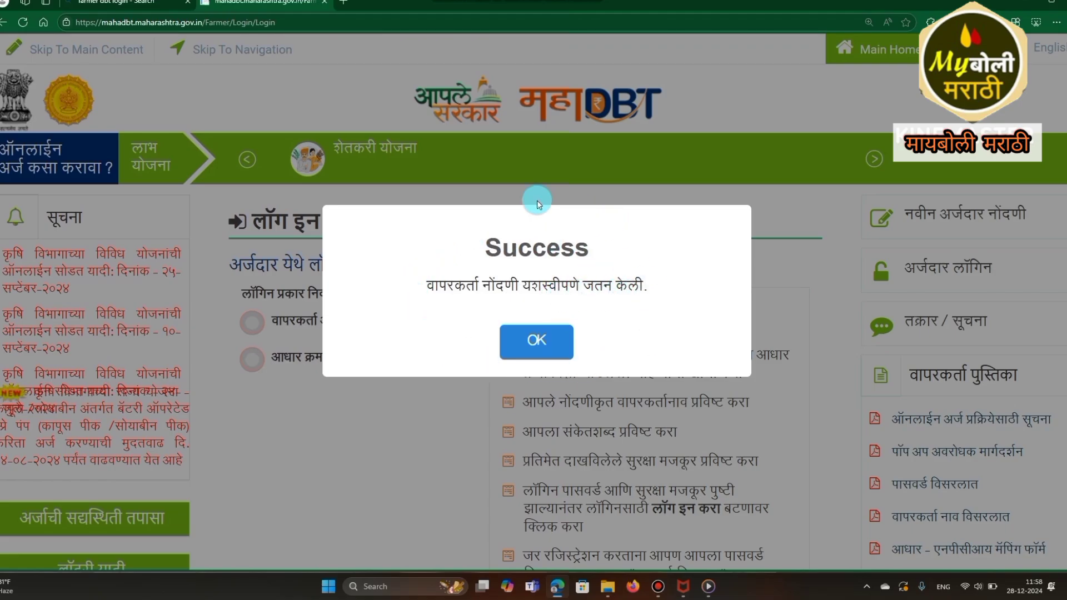
Dismiss the 'registration saved' Success dialog to reveal the applicant login page
{"action": "left_click", "coordinate": [538, 342]}
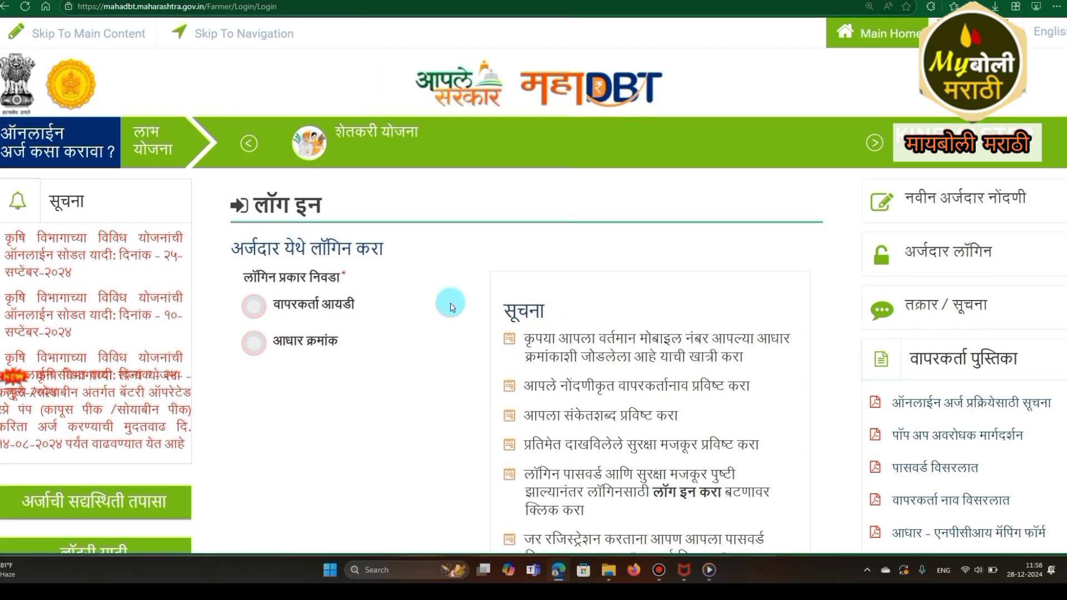
Log in by वापरकर्ता आयडी using the saved username, password and the captcha
{"action": "left_click", "coordinate": [259, 312]}
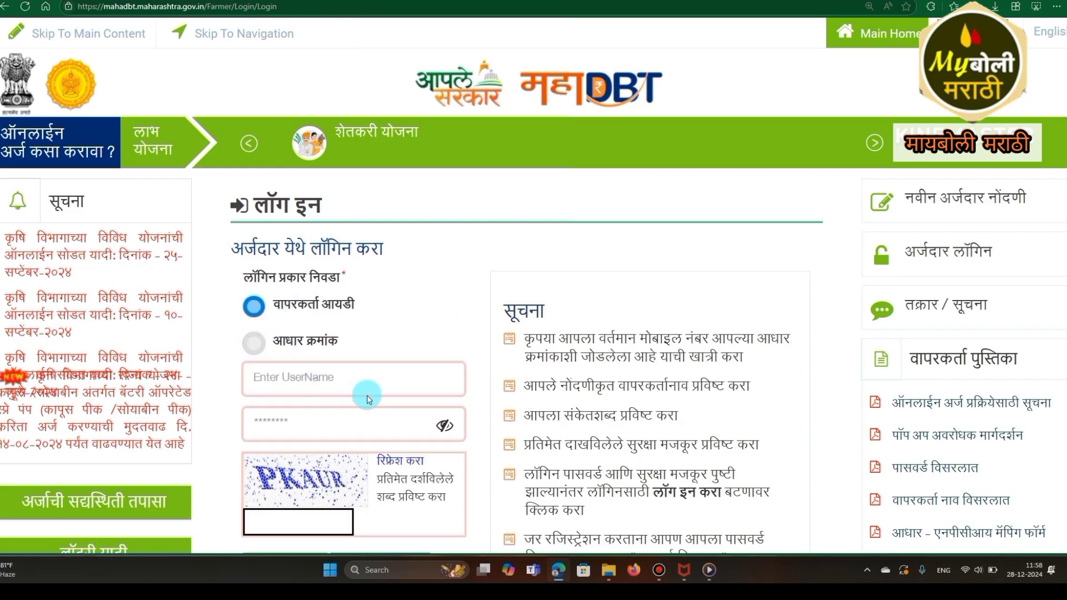
{"action": "scroll", "coordinate": [274, 438], "scroll_direction": "down", "scroll_amount": 3}
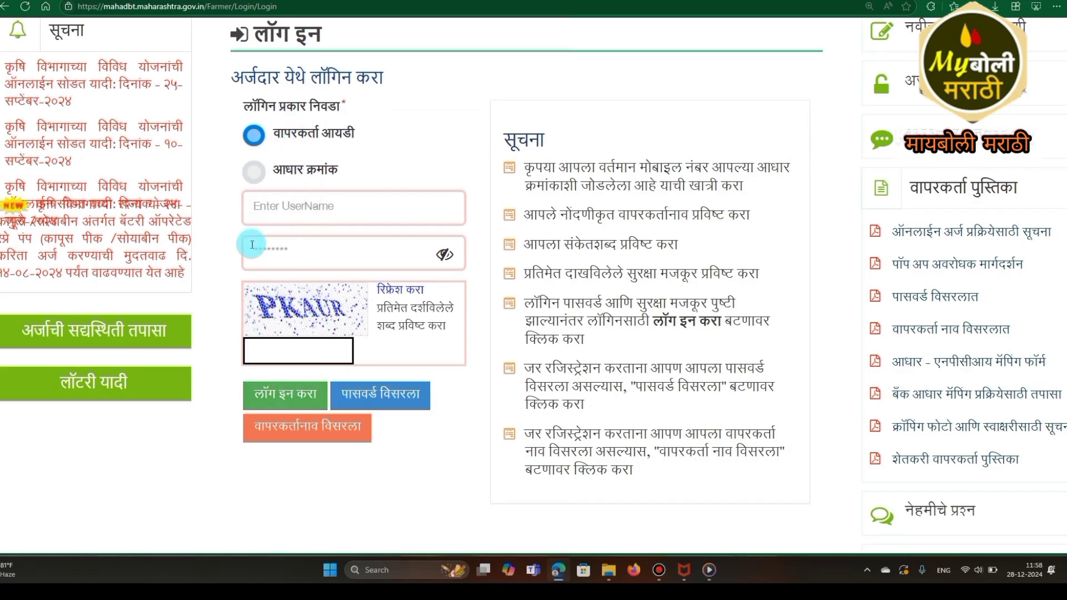
{"action": "left_click", "coordinate": [298, 205]}
{"action": "key", "text": "Down"}
{"action": "key", "text": "Return"}
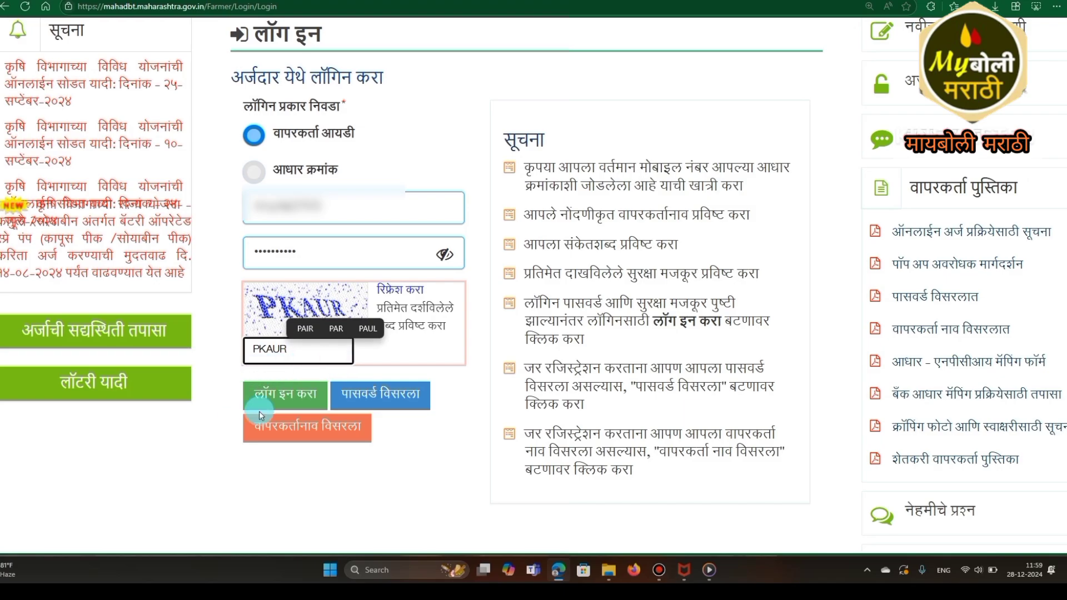
{"action": "left_click", "coordinate": [284, 401]}
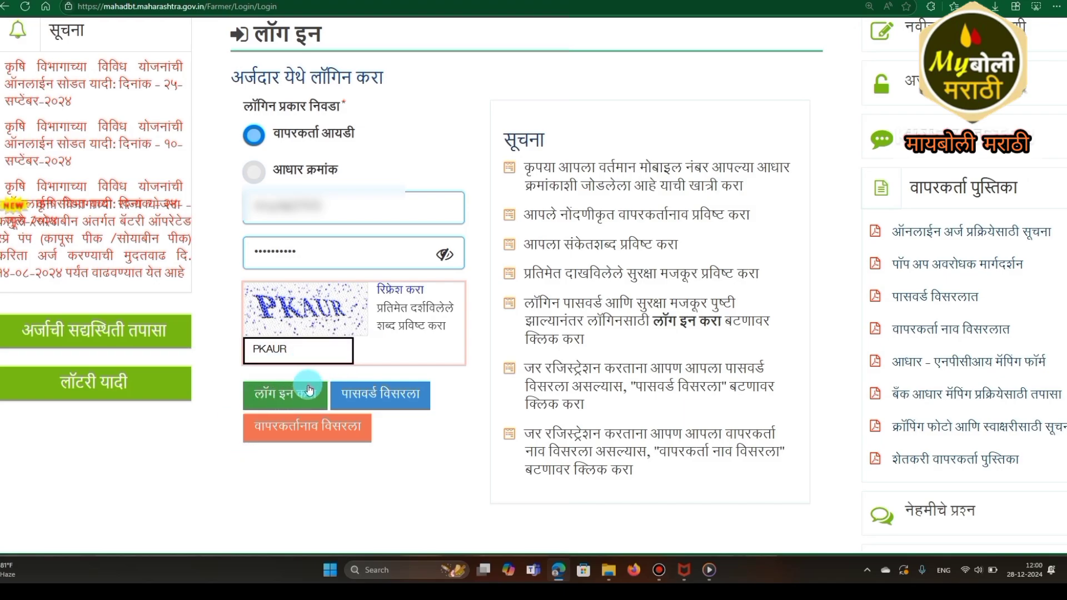
{"action": "left_click", "coordinate": [257, 393]}
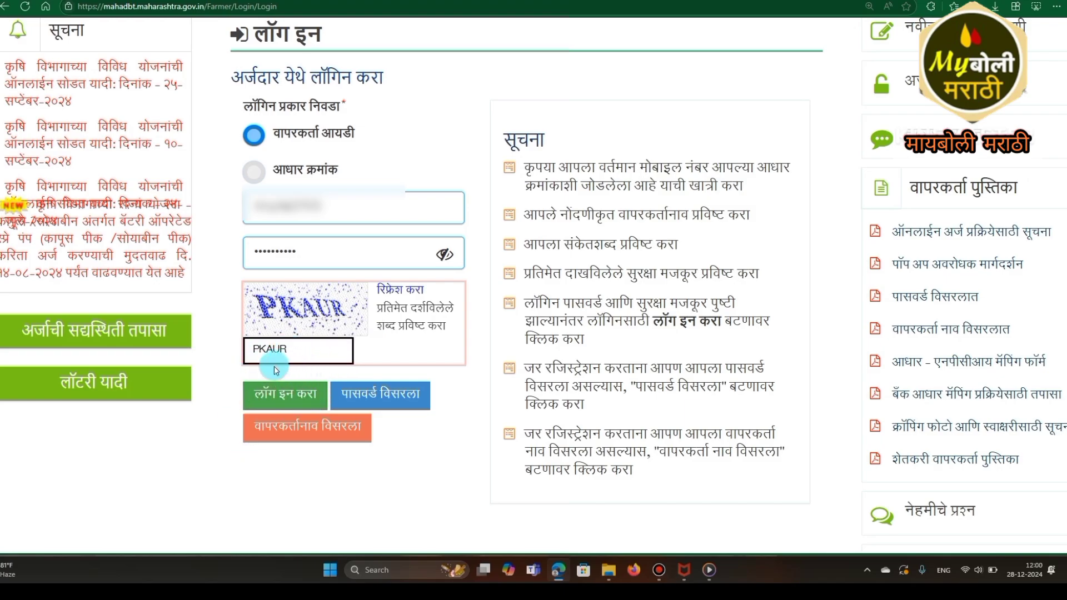
{"action": "left_click", "coordinate": [307, 398]}
{"action": "left_click", "coordinate": [289, 395]}
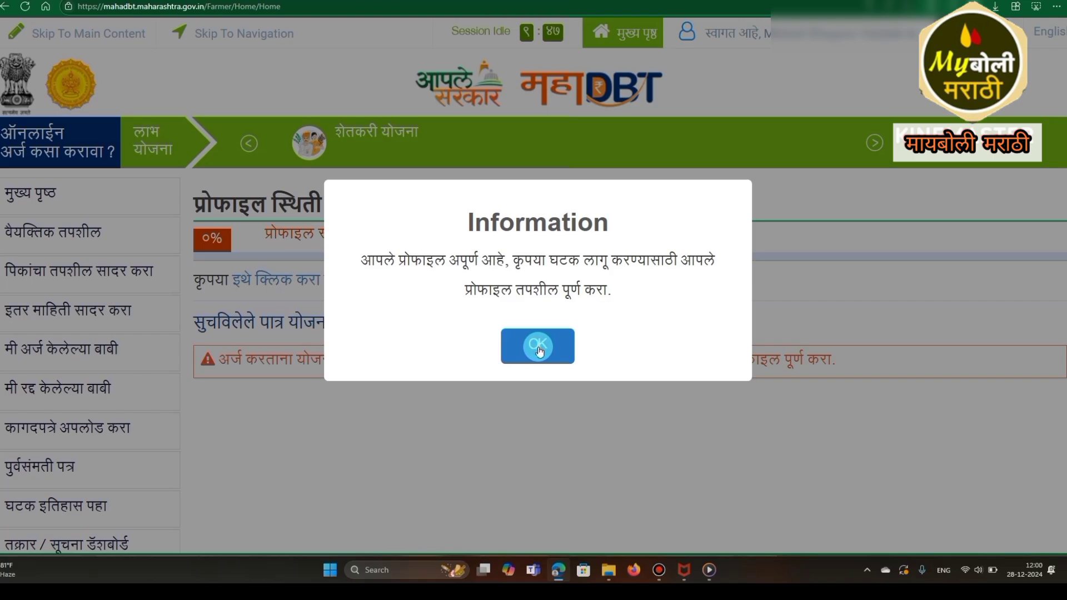
Dismiss the incomplete-profile notice and open the profile form via 'इथे क्लिक करा'
{"action": "left_click", "coordinate": [538, 346]}
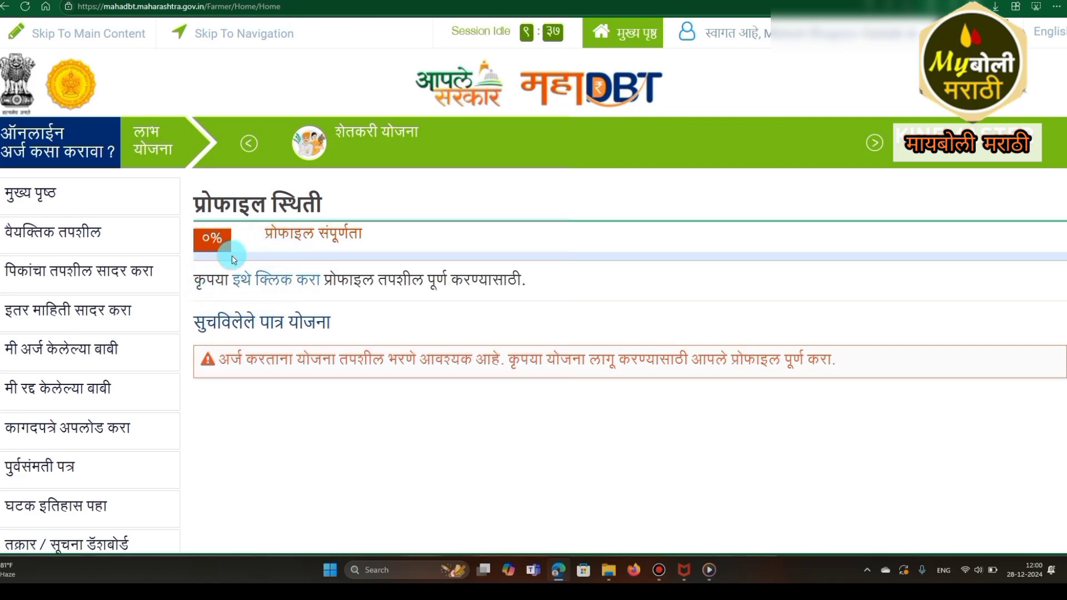
{"action": "left_click", "coordinate": [273, 284]}
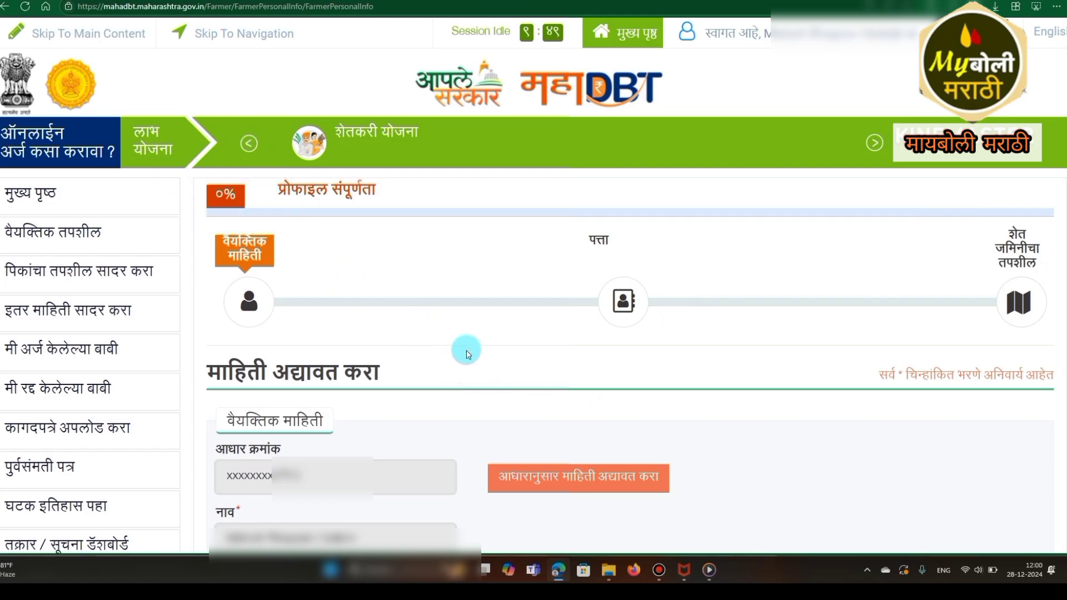
Scroll down the personal information form to the first, father's and last name fields
{"action": "scroll", "coordinate": [467, 352], "scroll_direction": "down", "scroll_amount": 6}
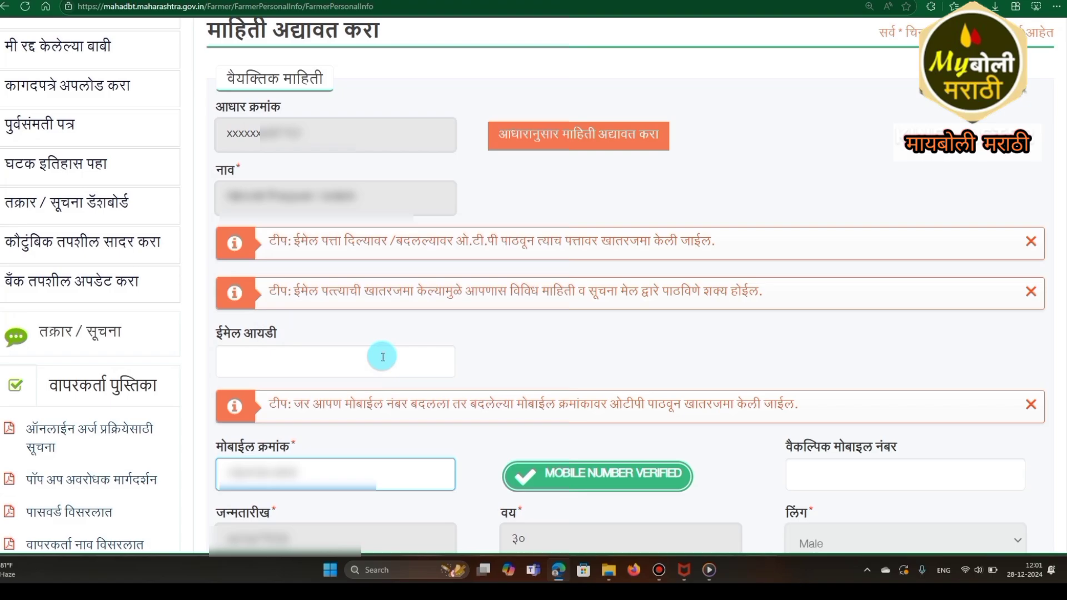
{"action": "scroll", "coordinate": [383, 356], "scroll_direction": "down", "scroll_amount": 4}
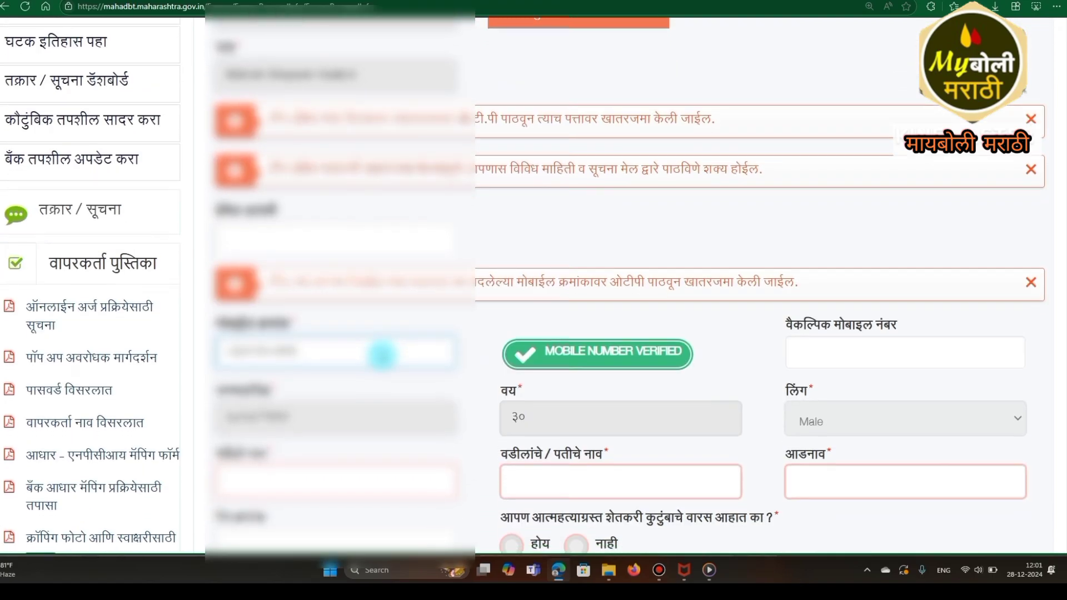
{"action": "scroll", "coordinate": [382, 356], "scroll_direction": "down", "scroll_amount": 2}
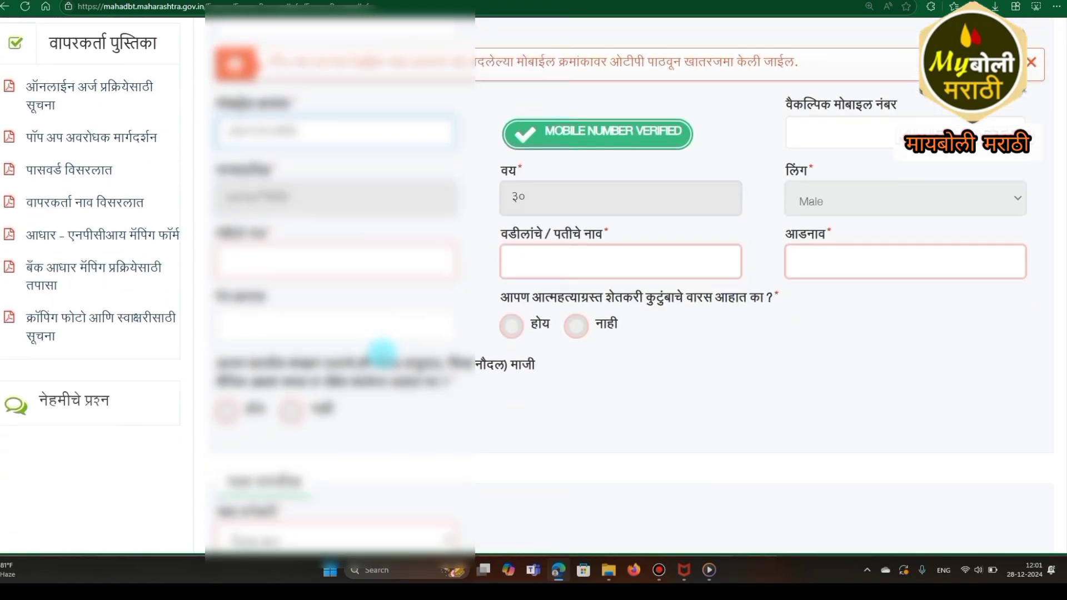
{"action": "scroll", "coordinate": [382, 353], "scroll_direction": "down", "scroll_amount": 1}
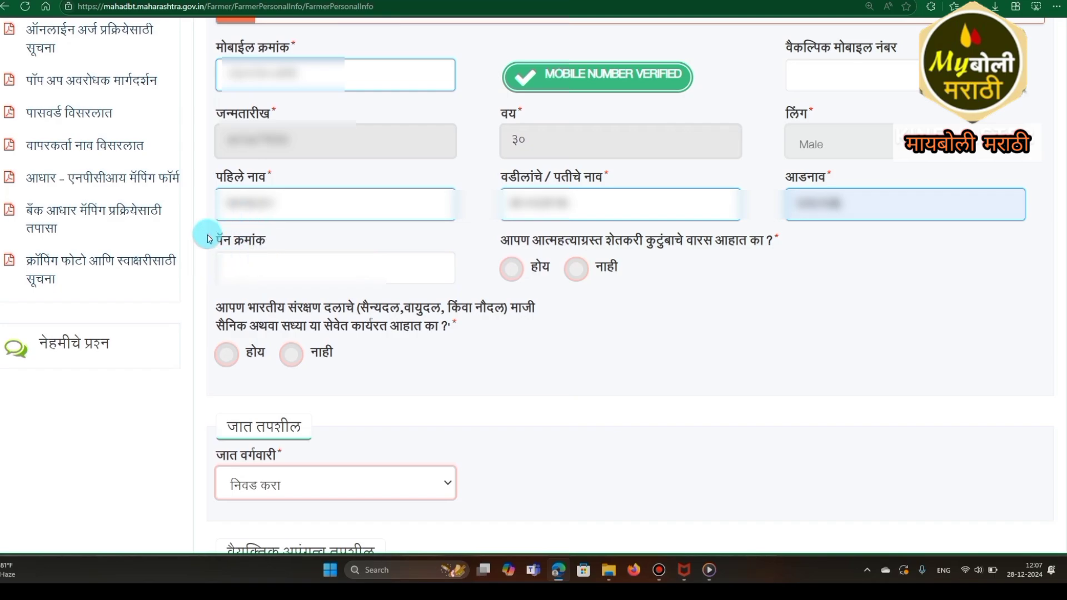
Enter the farmer's PAN number in पॅन क्रमांक
{"action": "left_click", "coordinate": [273, 268]}
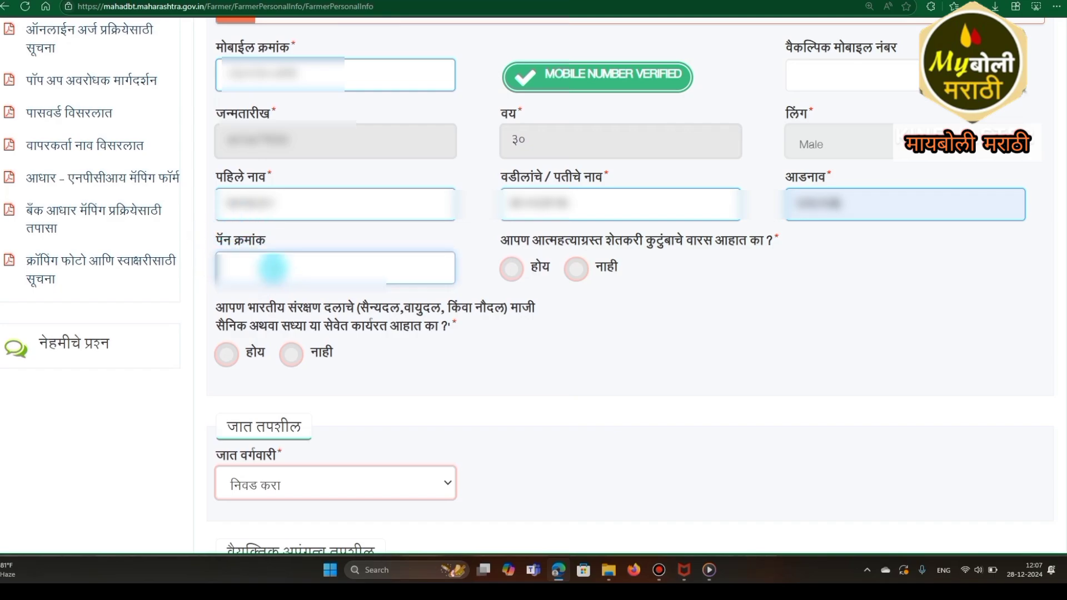
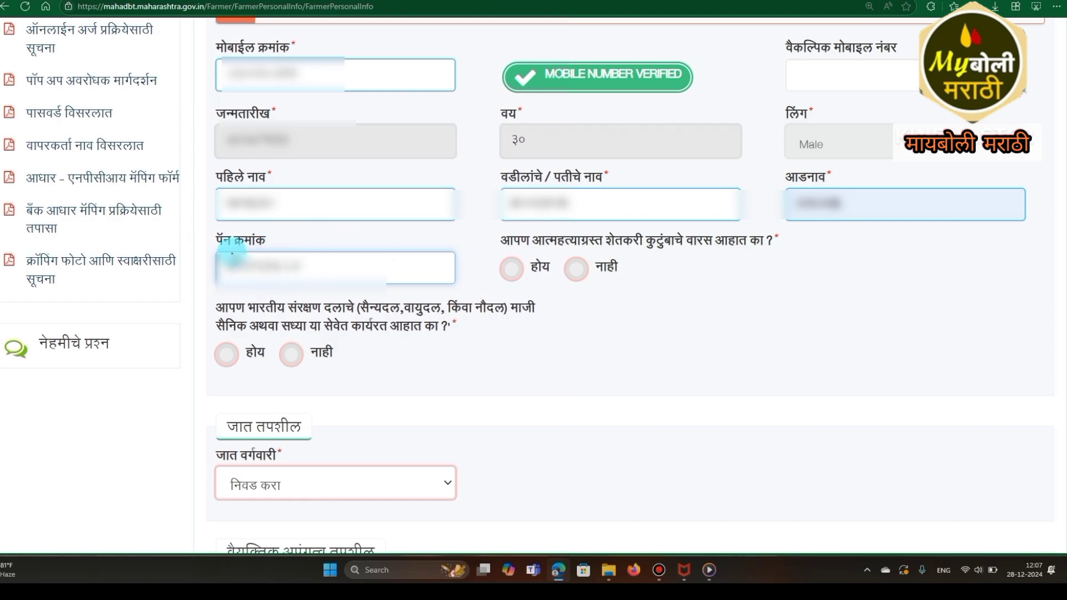
{"action": "left_click", "coordinate": [543, 289]}
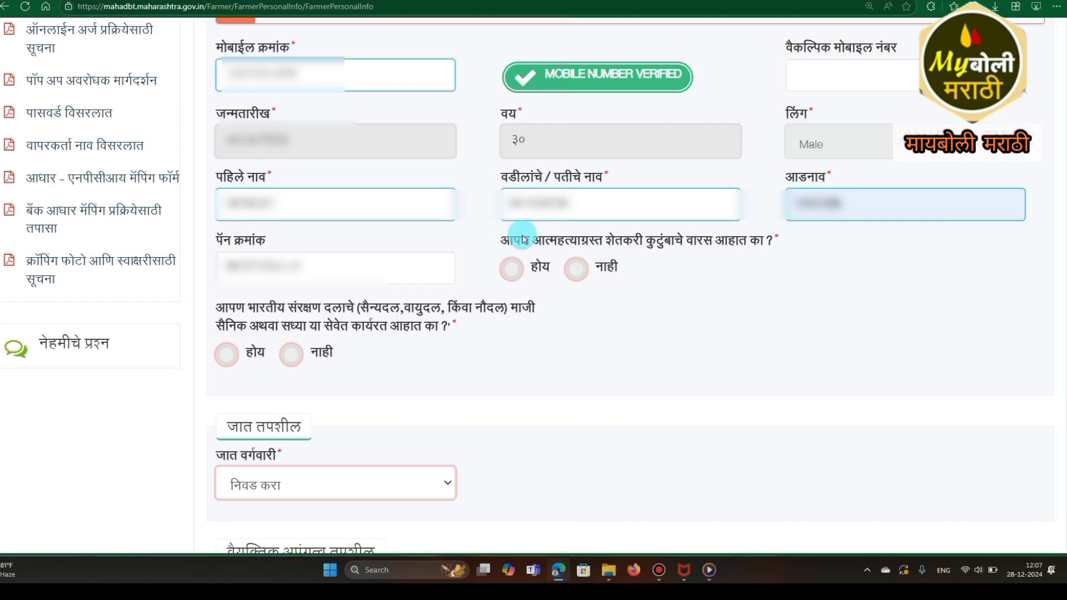
Answer नाही to the farmer-suicide heir and armed-forces service questions
{"action": "left_click", "coordinate": [577, 271]}
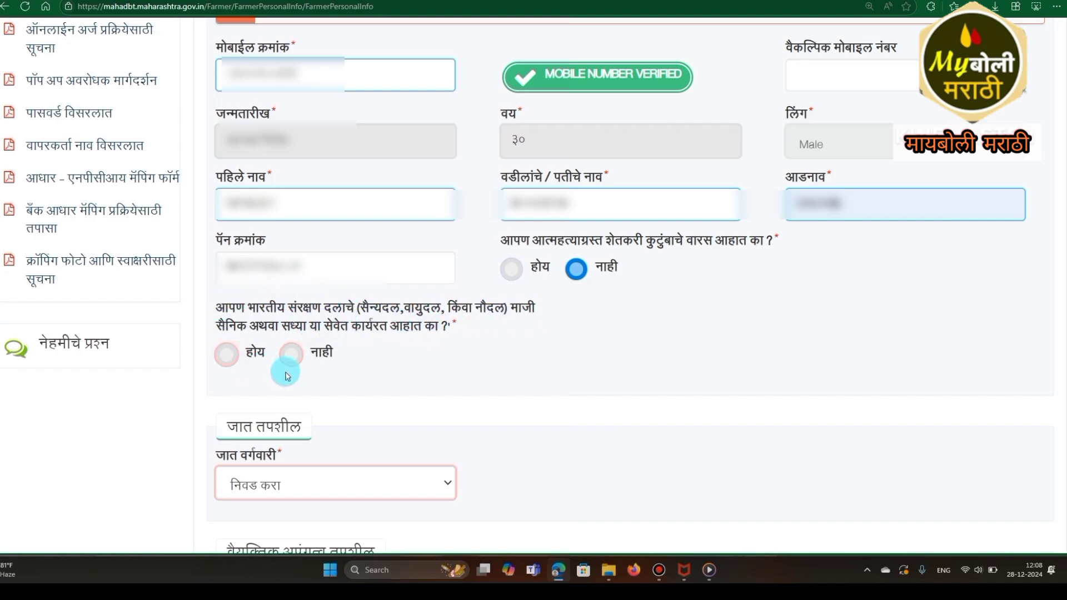
{"action": "left_click", "coordinate": [291, 354]}
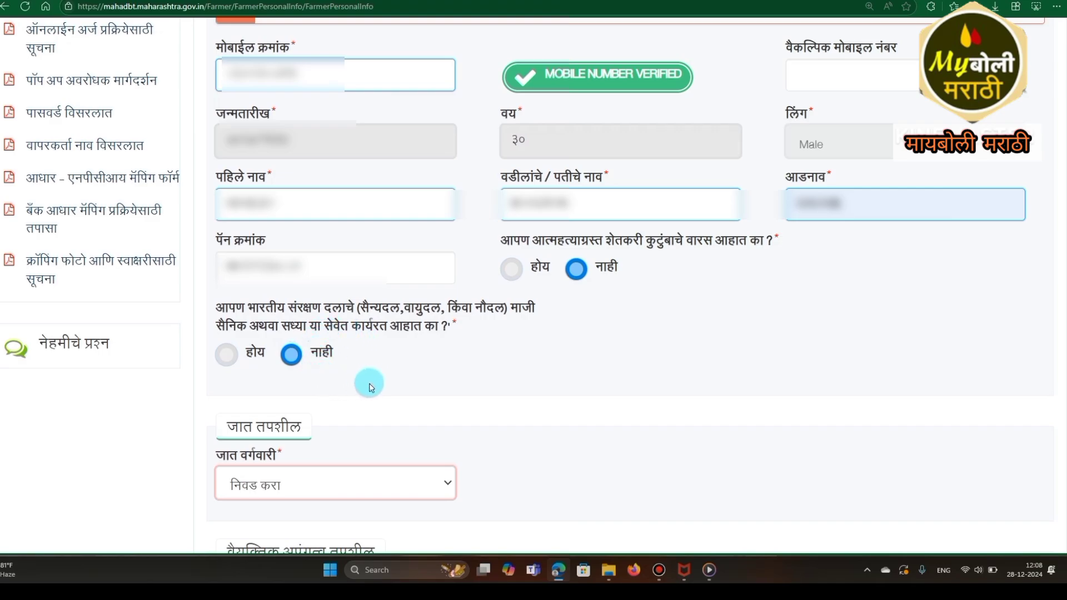
{"action": "scroll", "coordinate": [369, 384], "scroll_direction": "down", "scroll_amount": 3}
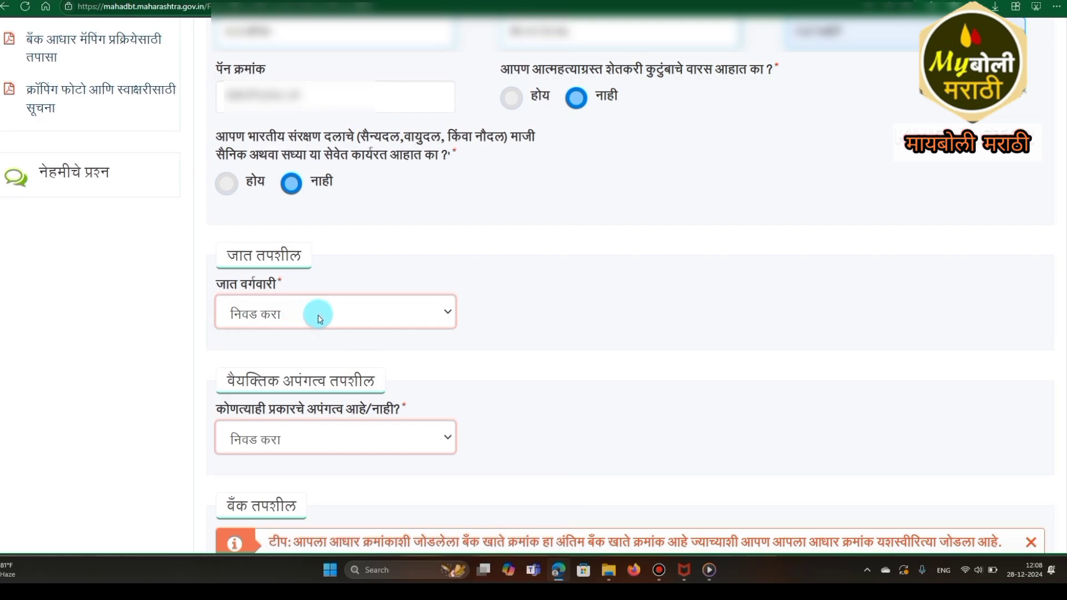
Set the जात वर्गवारी caste category to इतर
{"action": "left_click", "coordinate": [289, 315]}
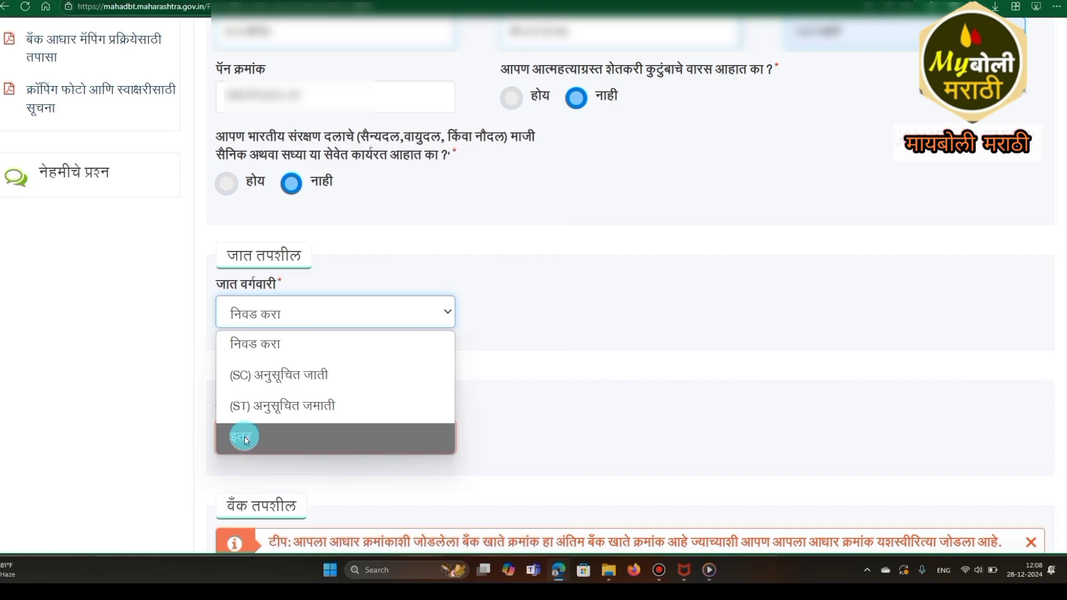
{"action": "left_click", "coordinate": [246, 441]}
{"action": "scroll", "coordinate": [289, 353], "scroll_direction": "down", "scroll_amount": 2}
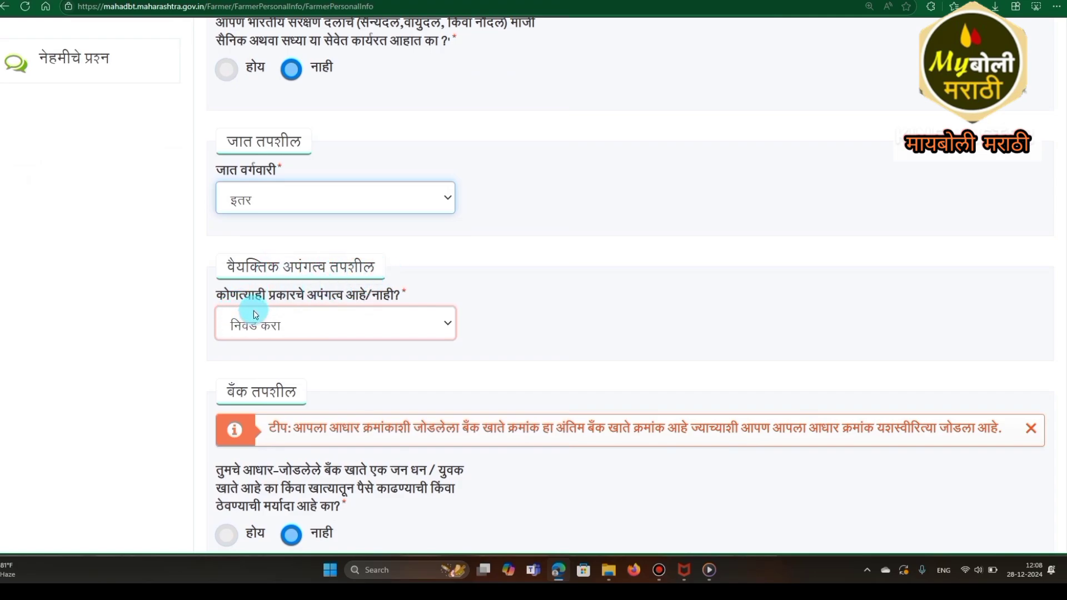
Choose नाही in the disability dropdown
{"action": "left_click", "coordinate": [340, 324]}
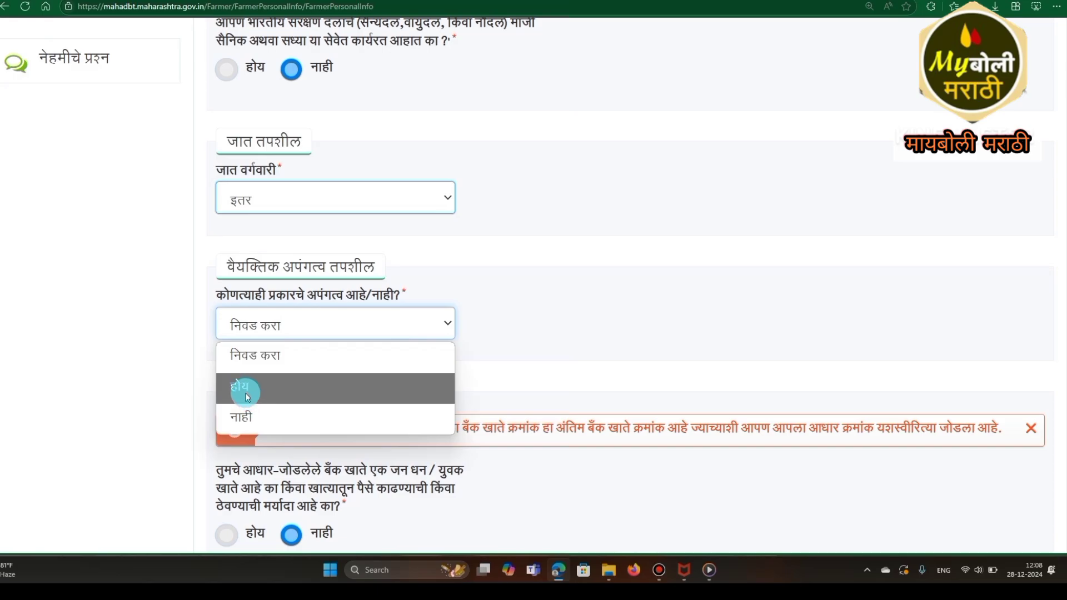
{"action": "left_click", "coordinate": [232, 411]}
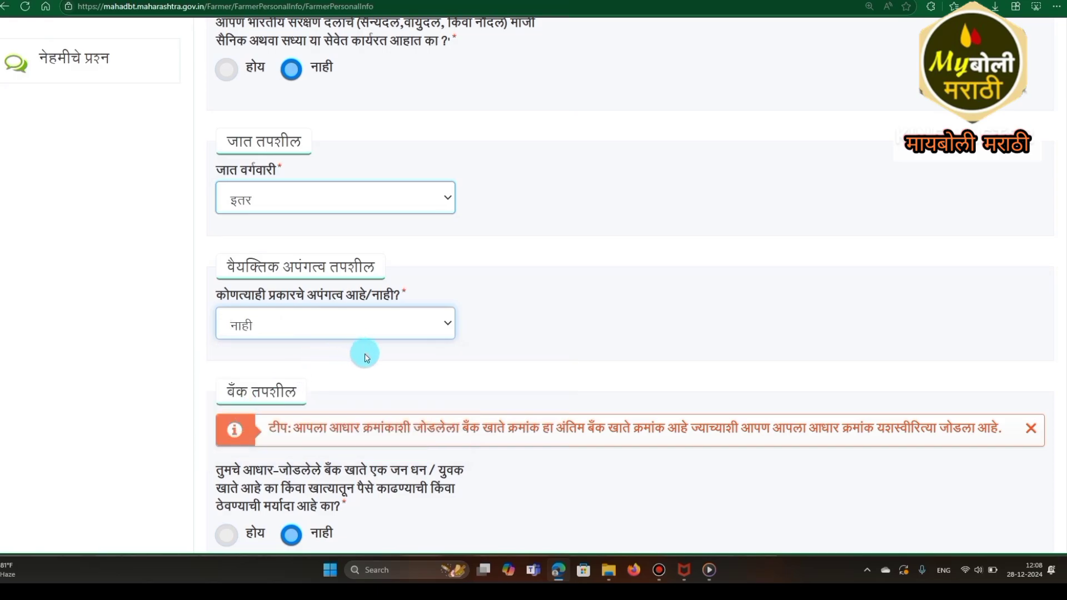
{"action": "scroll", "coordinate": [367, 358], "scroll_direction": "down", "scroll_amount": 3}
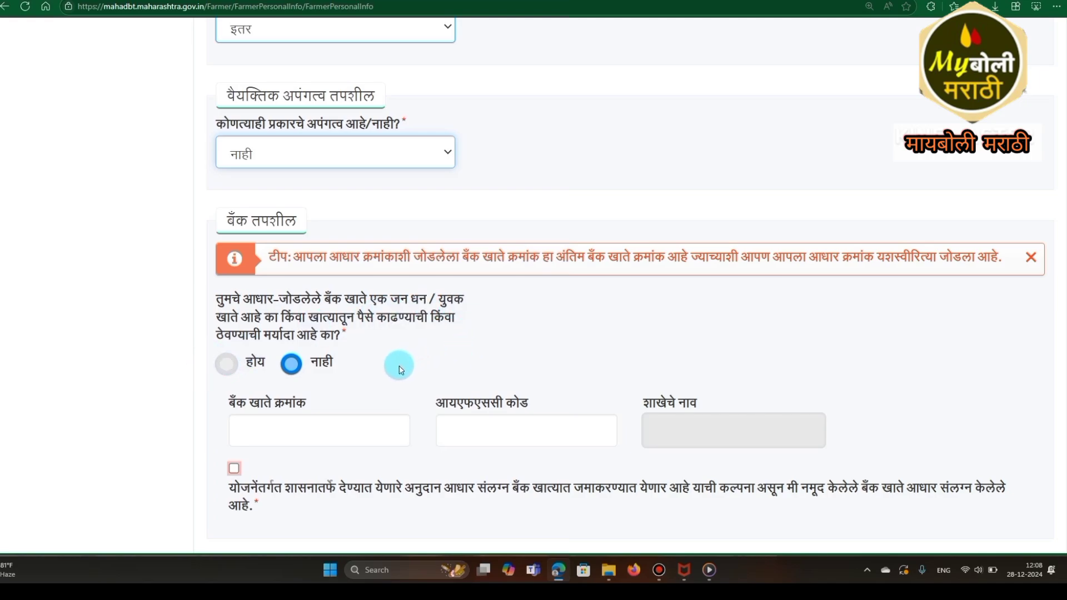
Paste the bank account number and enter IFSC SBIN0005913 so branch KARJAT loads
{"action": "scroll", "coordinate": [399, 367], "scroll_direction": "down", "scroll_amount": 2}
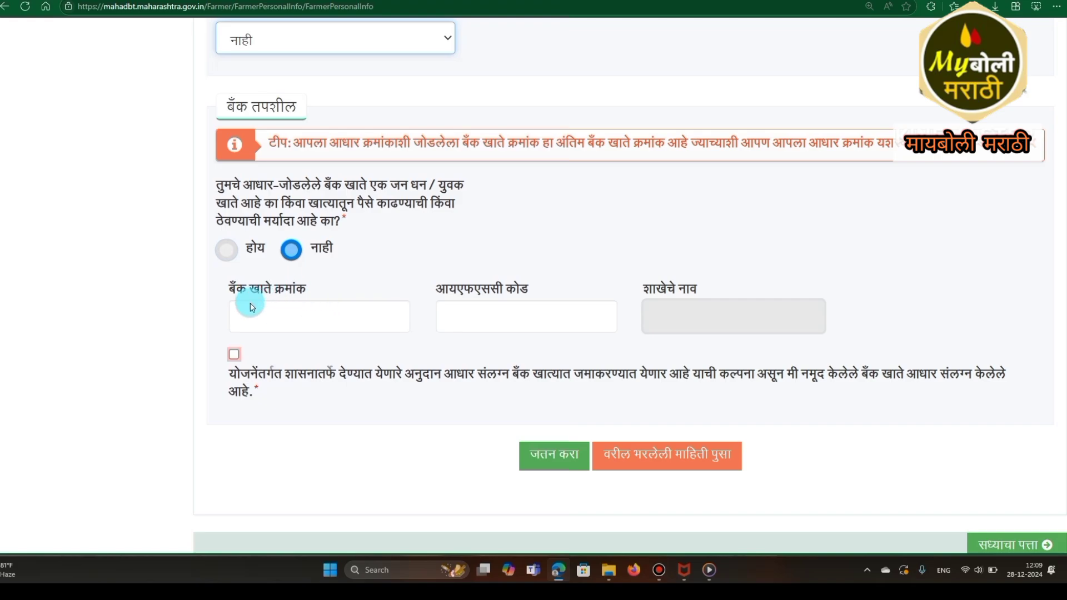
{"action": "left_click", "coordinate": [287, 317]}
{"action": "key", "text": "ctrl+v"}
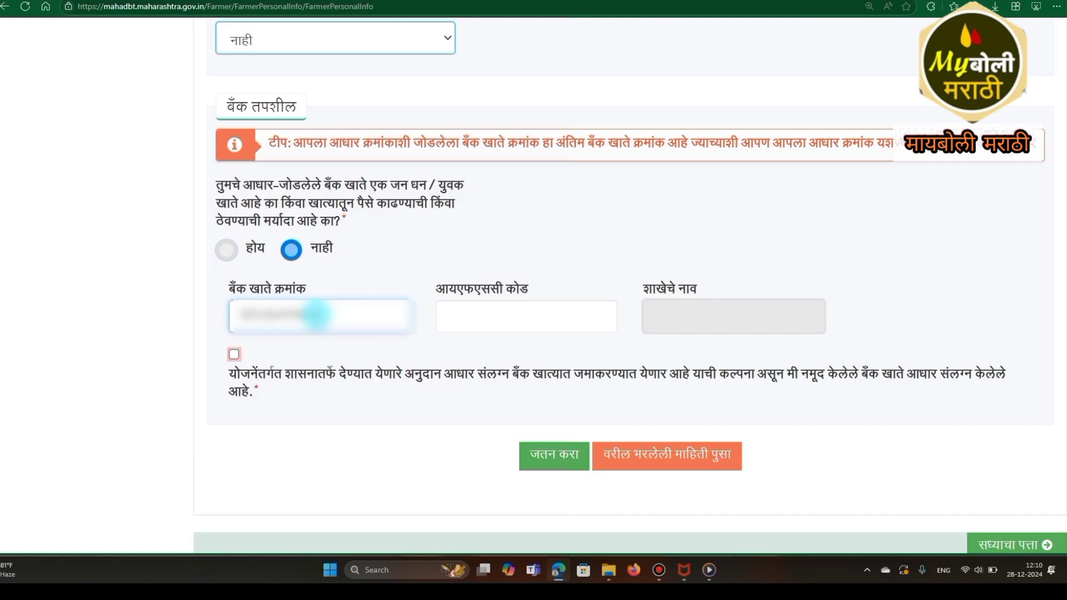
{"action": "left_click", "coordinate": [468, 318]}
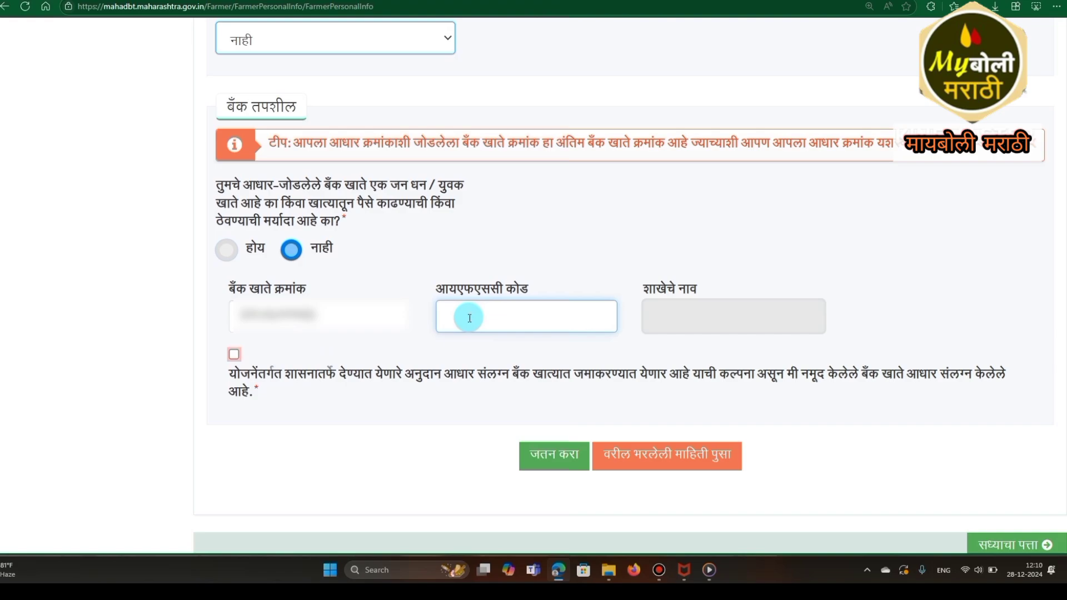
{"action": "type", "text": "S"}
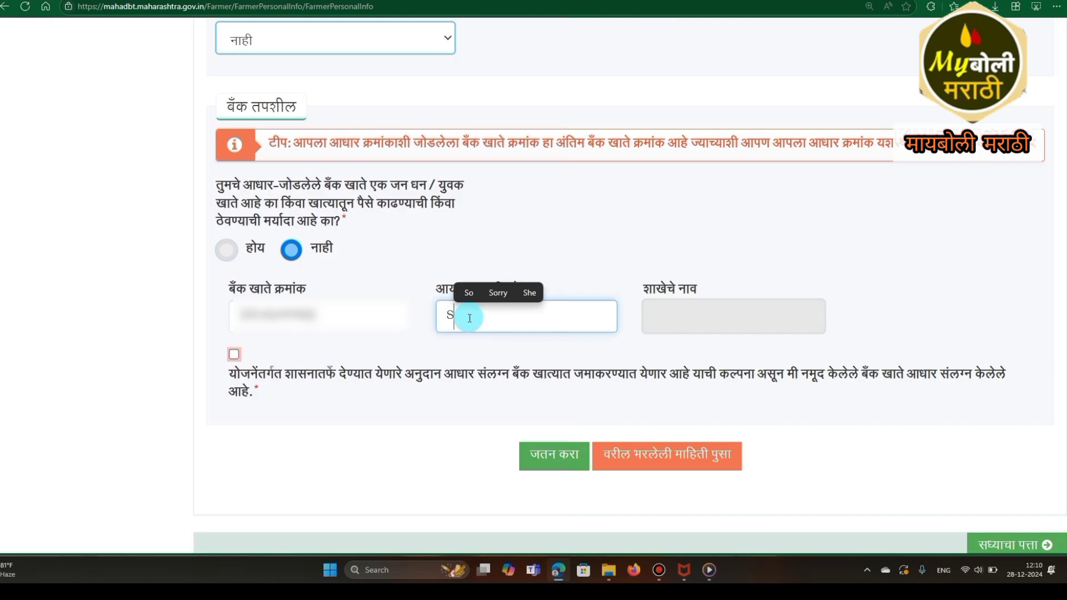
{"action": "type", "text": "BIN"}
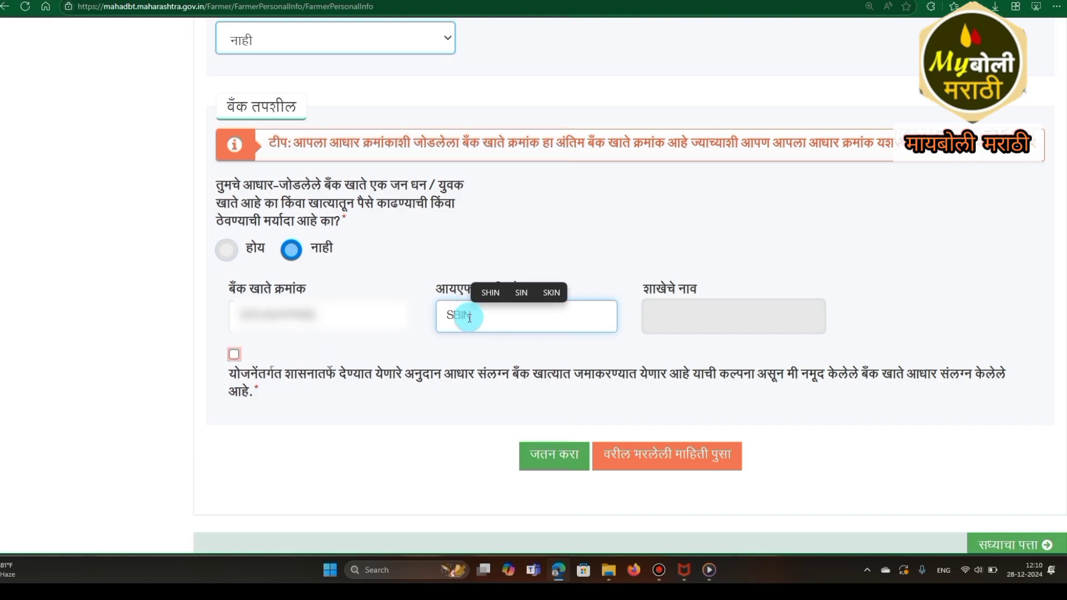
{"action": "type", "text": "00"}
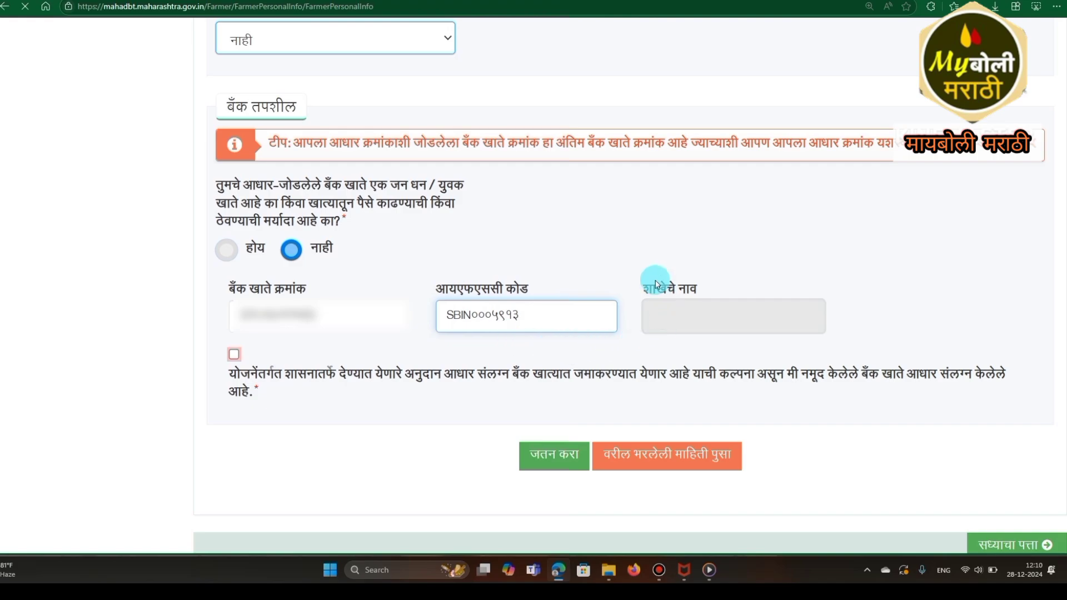
{"action": "left_click", "coordinate": [638, 267]}
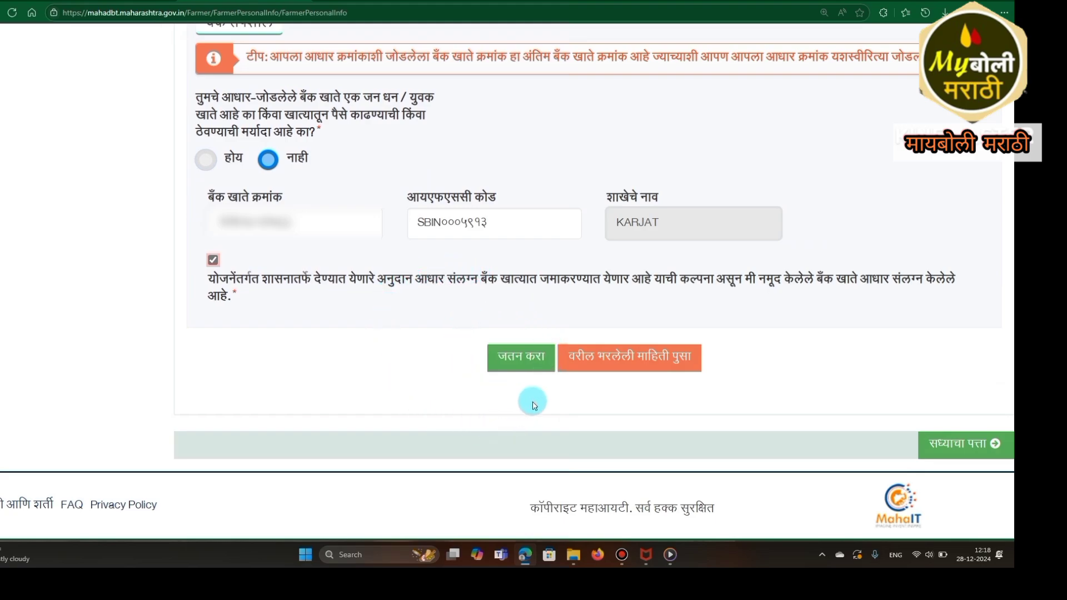
Save the personal details with जतन करा and confirm, reaching the address step at 35%
{"action": "left_click", "coordinate": [524, 361]}
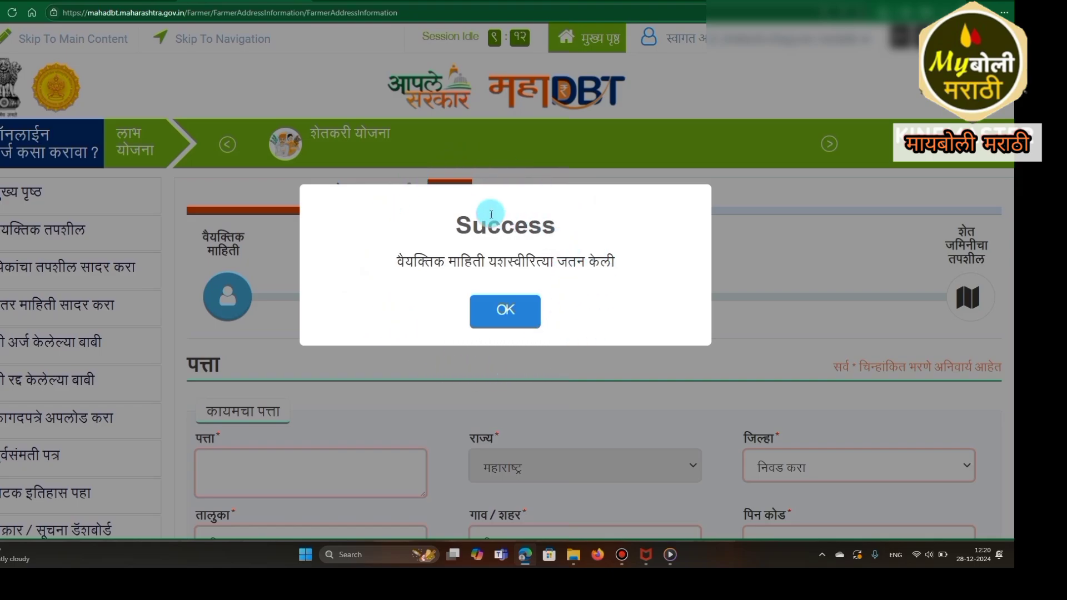
{"action": "left_click", "coordinate": [504, 312]}
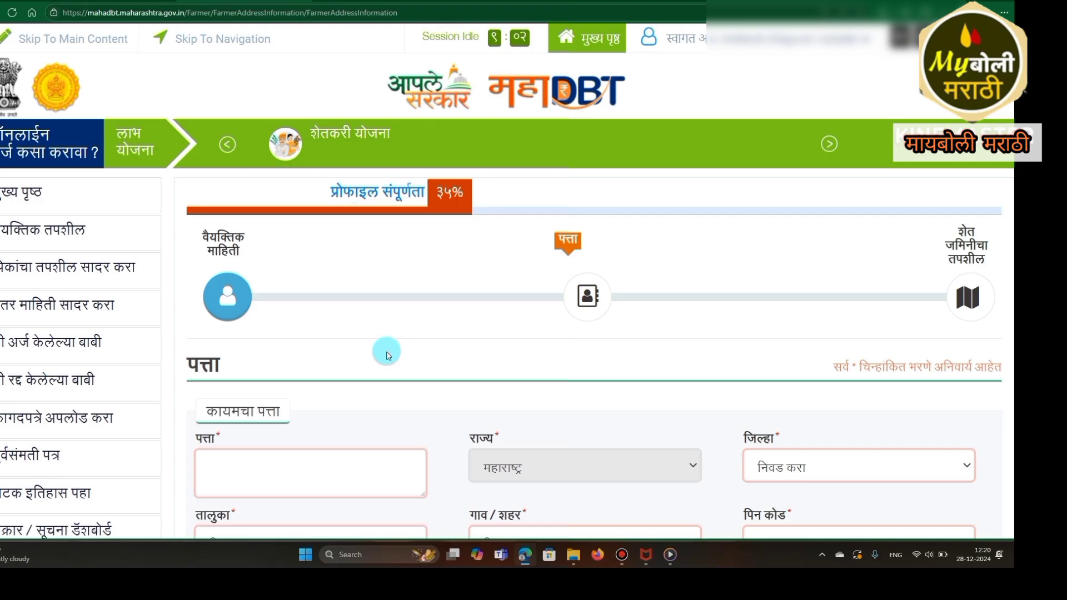
Reselect अहमदनगर as permanent district and choose होय for same correspondence address
{"action": "scroll", "coordinate": [388, 355], "scroll_direction": "down", "scroll_amount": 5}
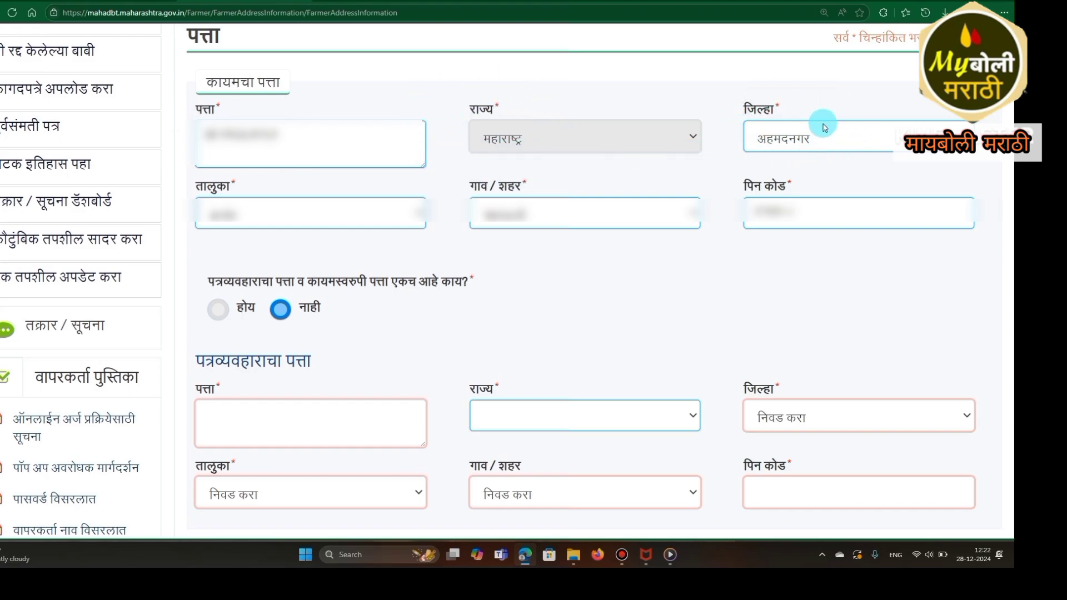
{"action": "left_click", "coordinate": [830, 141]}
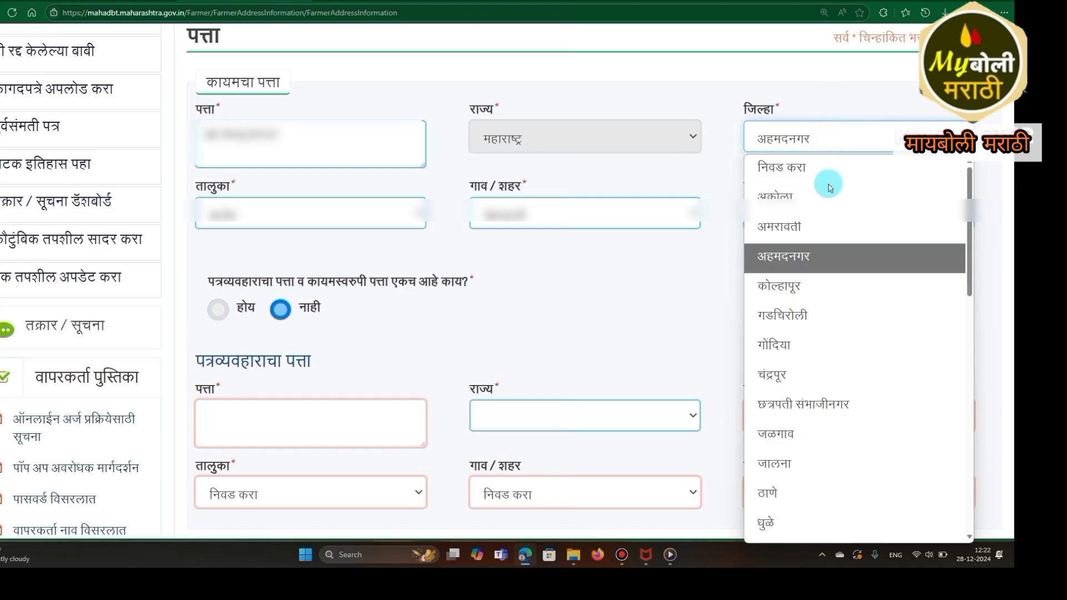
{"action": "left_click", "coordinate": [826, 250]}
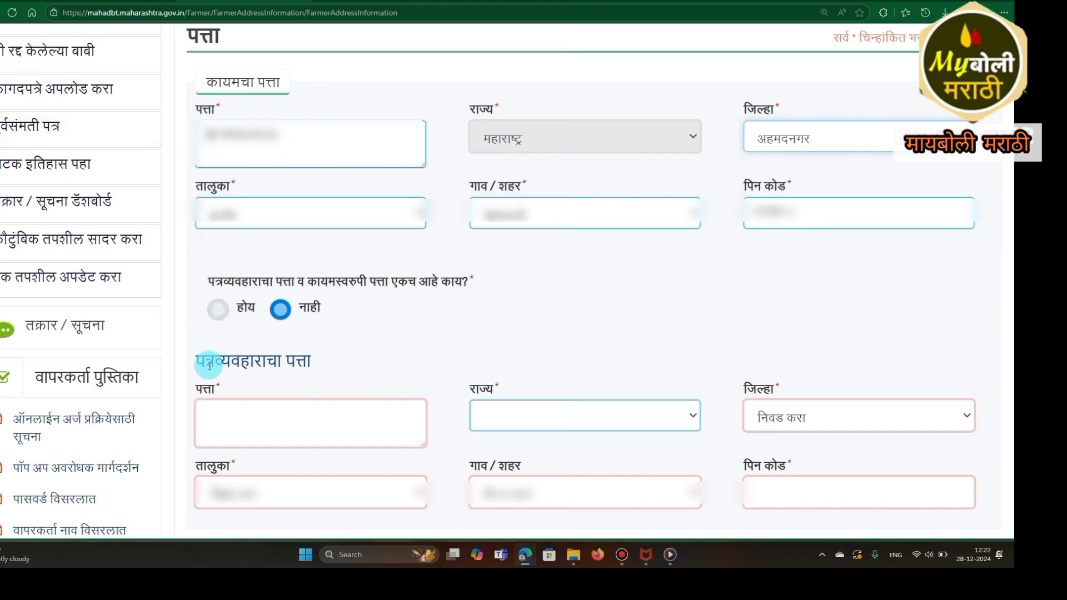
{"action": "left_click", "coordinate": [218, 310]}
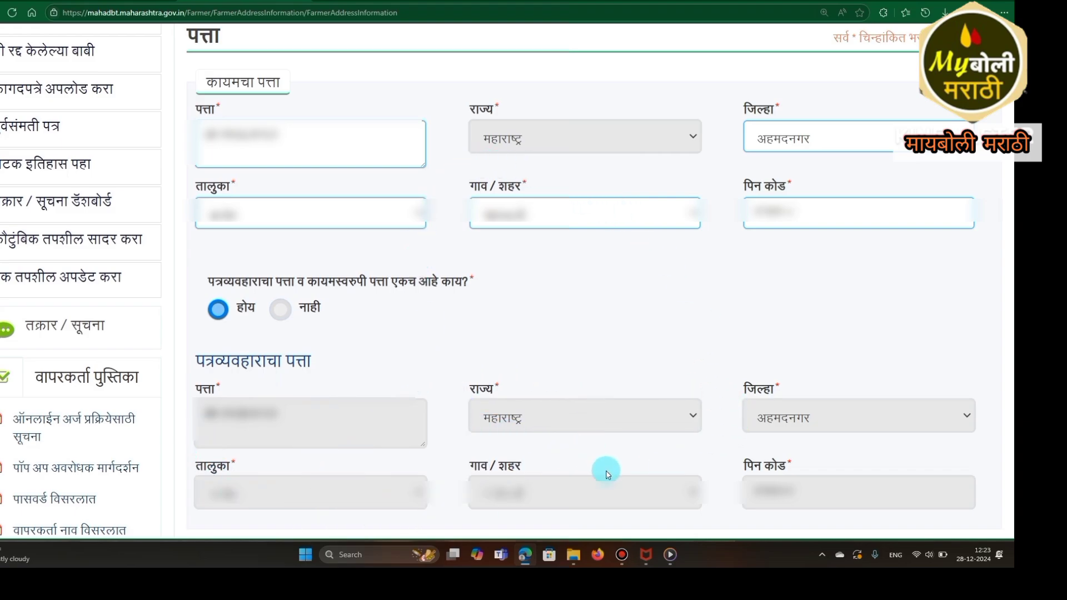
{"action": "scroll", "coordinate": [478, 389], "scroll_direction": "down", "scroll_amount": 5}
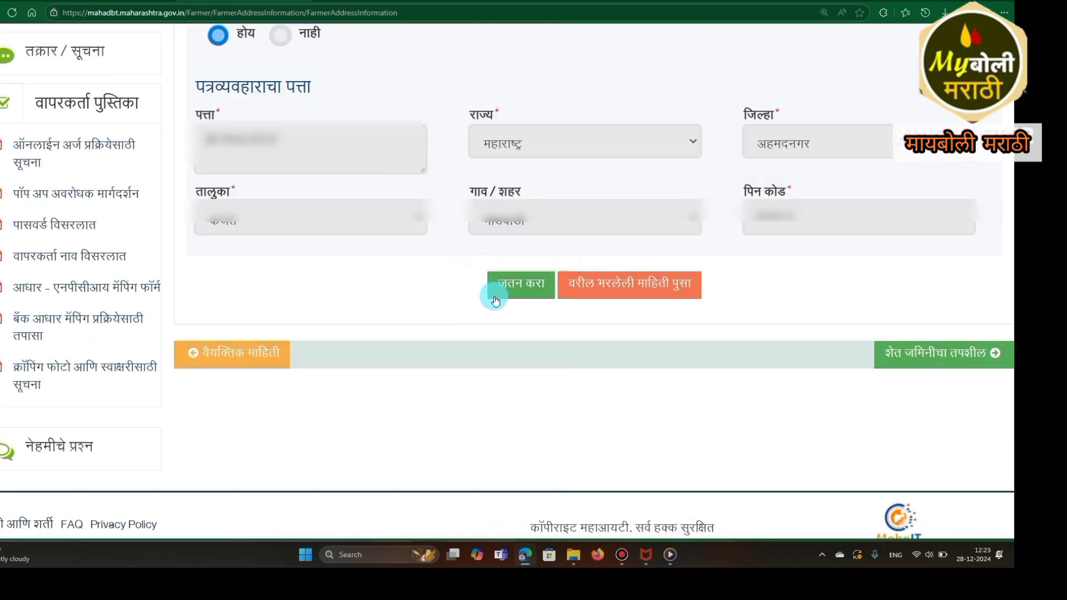
Save the address details and confirm the success message to reach the farm land step
{"action": "left_click", "coordinate": [521, 284]}
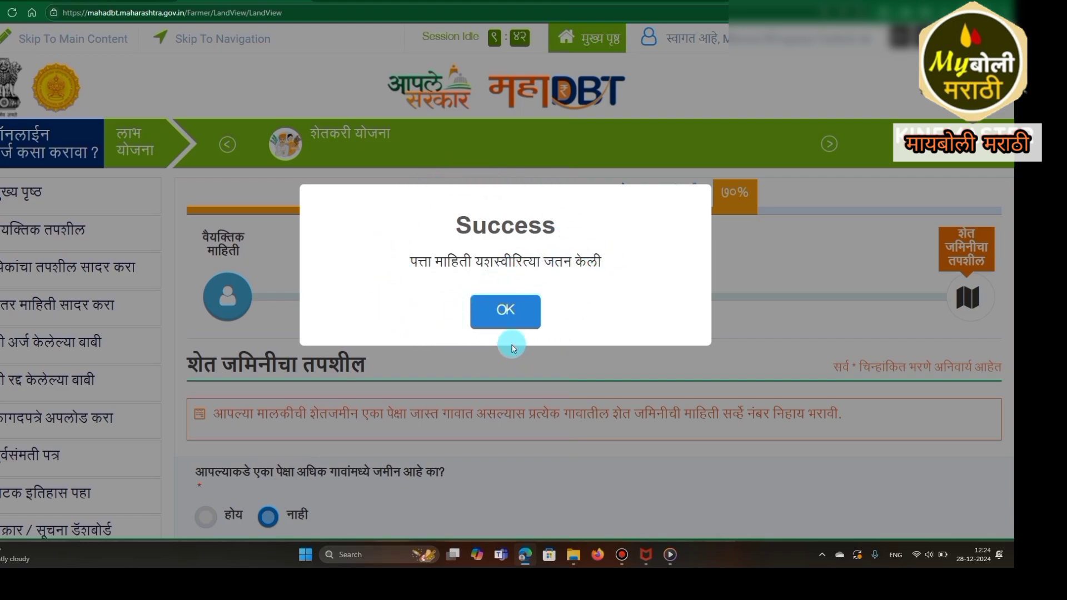
{"action": "left_click", "coordinate": [506, 316]}
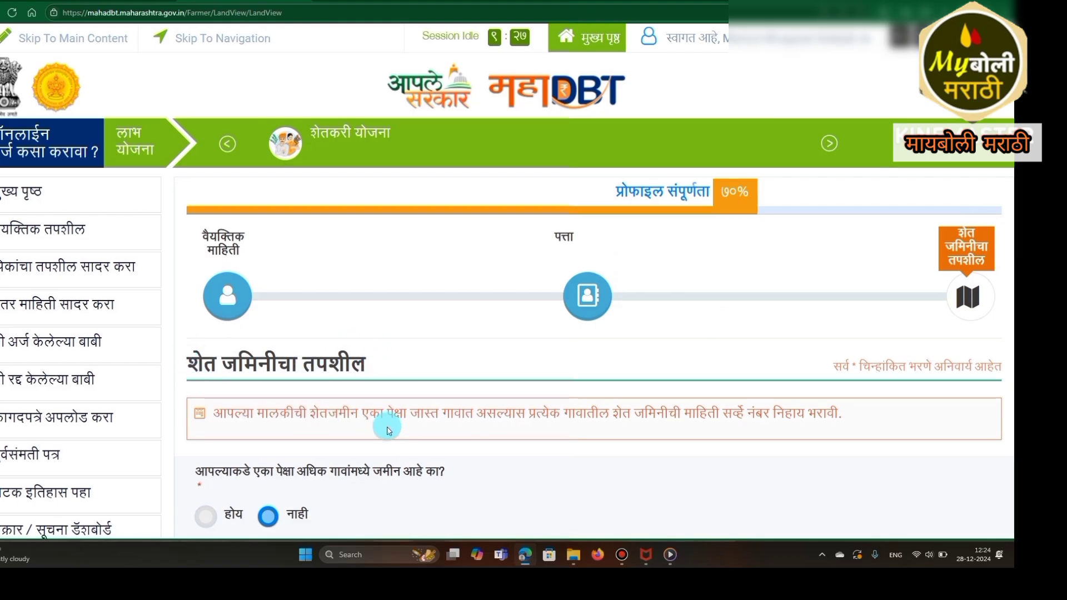
Enter the 8A account number and set agricultural land area to 1 hectare 06 are
{"action": "scroll", "coordinate": [388, 428], "scroll_direction": "down", "scroll_amount": 7}
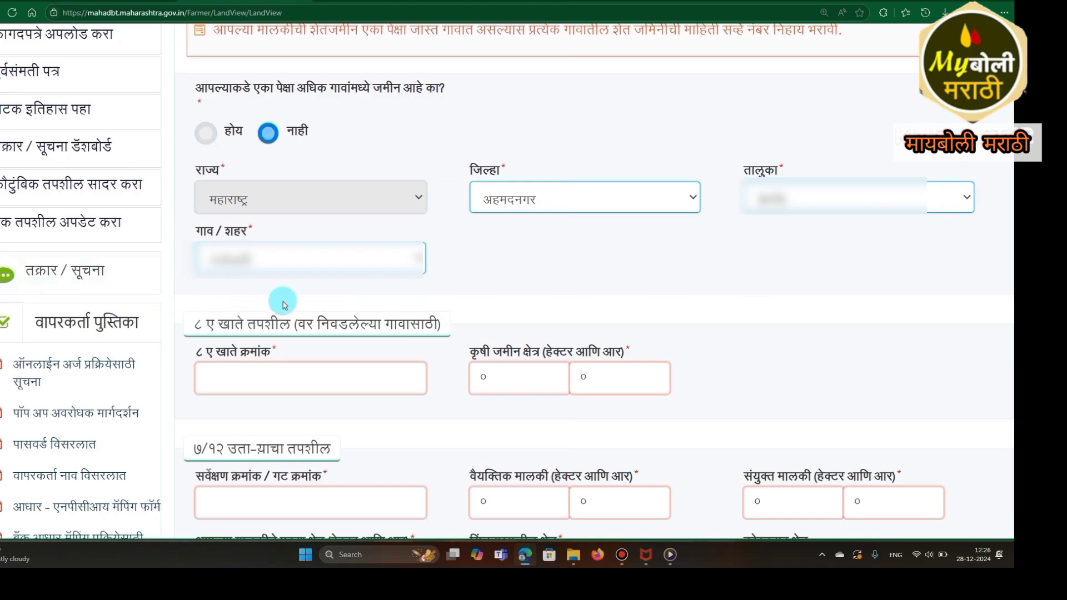
{"action": "scroll", "coordinate": [284, 304], "scroll_direction": "down", "scroll_amount": 3}
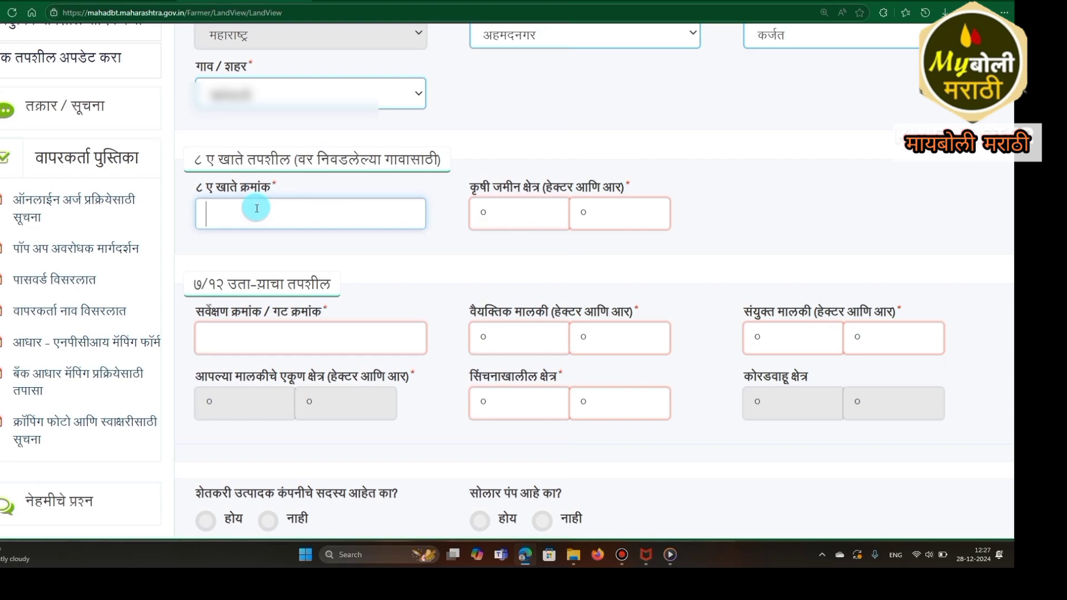
{"action": "type", "text": "५"}
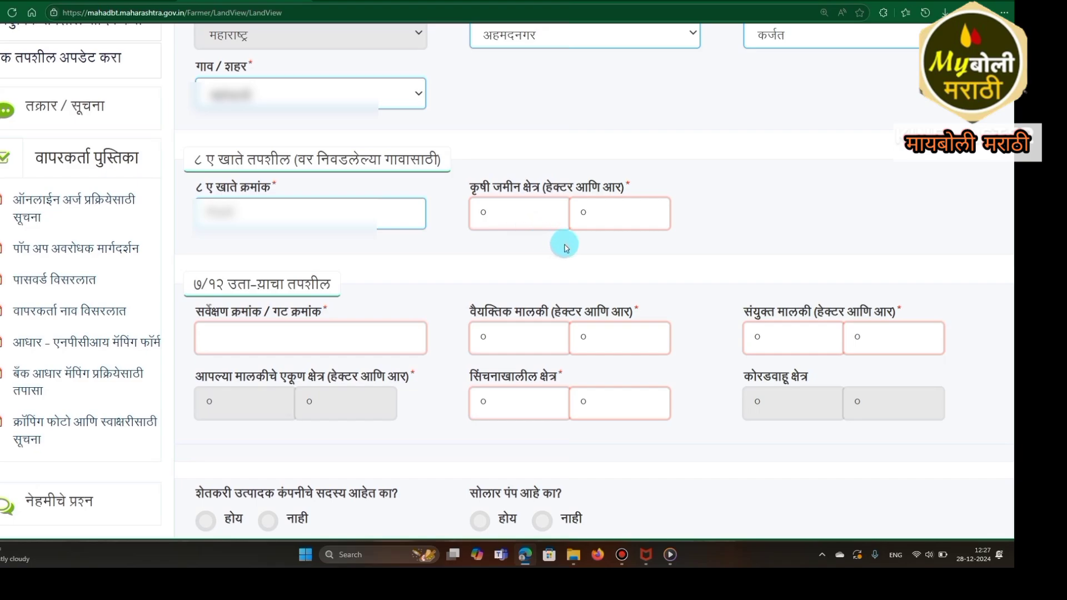
{"action": "left_click", "coordinate": [505, 211]}
{"action": "type", "text": "१"}
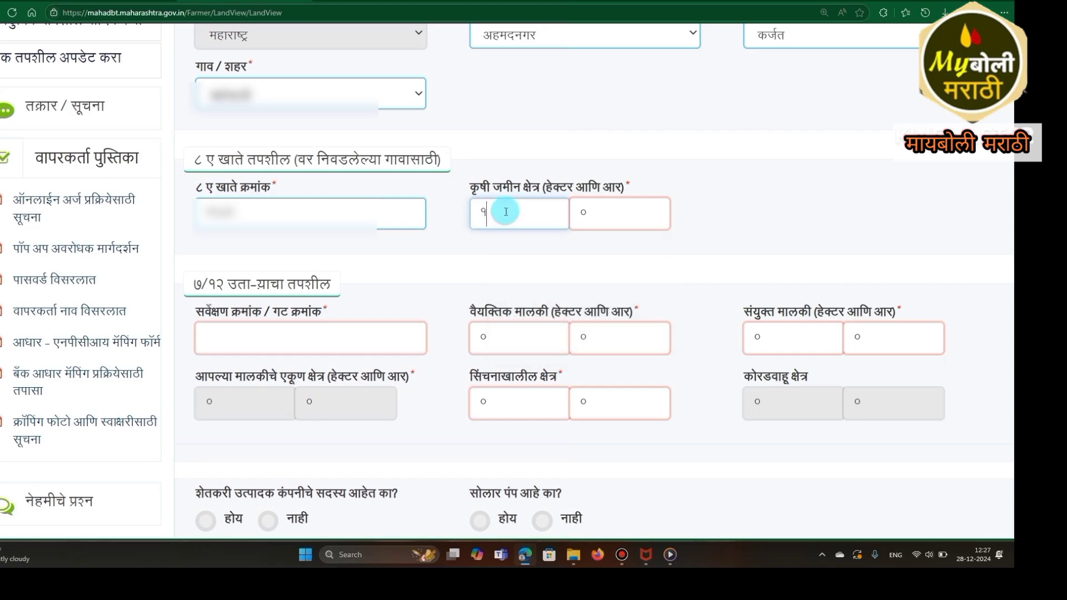
{"action": "left_click", "coordinate": [506, 211]}
{"action": "scroll", "coordinate": [610, 150], "scroll_direction": "down", "scroll_amount": 1}
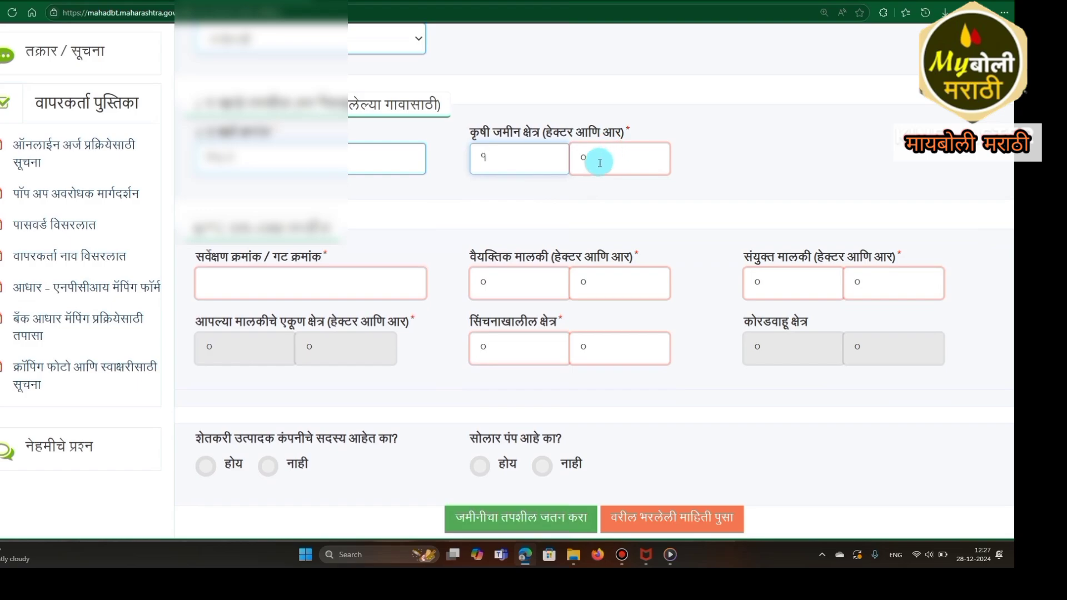
{"action": "left_click", "coordinate": [600, 162]}
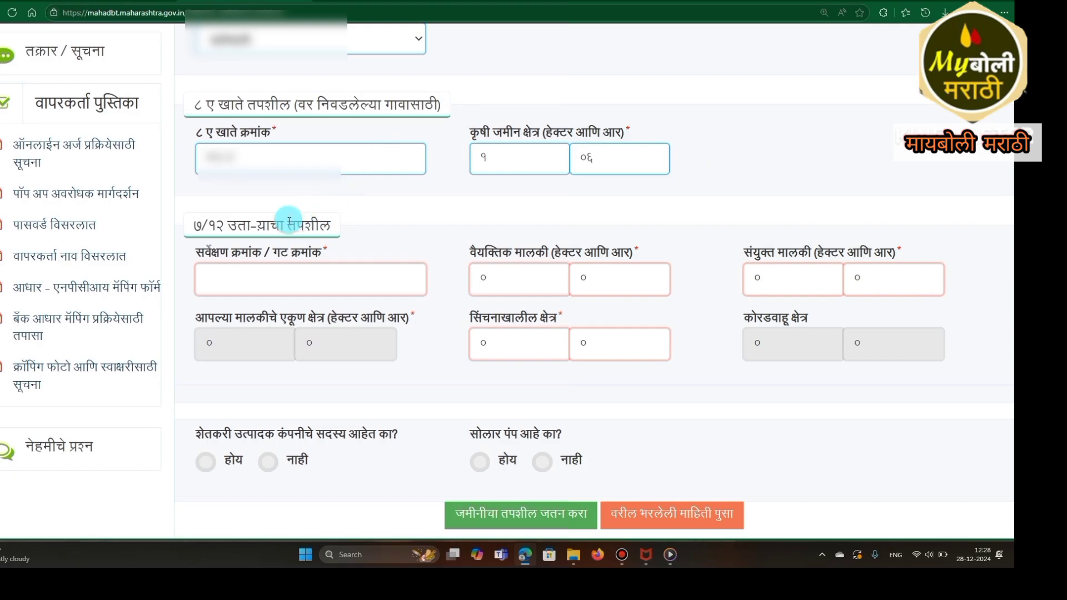
Enter the survey/gat number and set individual ownership to 1 hectare 06 are
{"action": "left_click", "coordinate": [268, 282]}
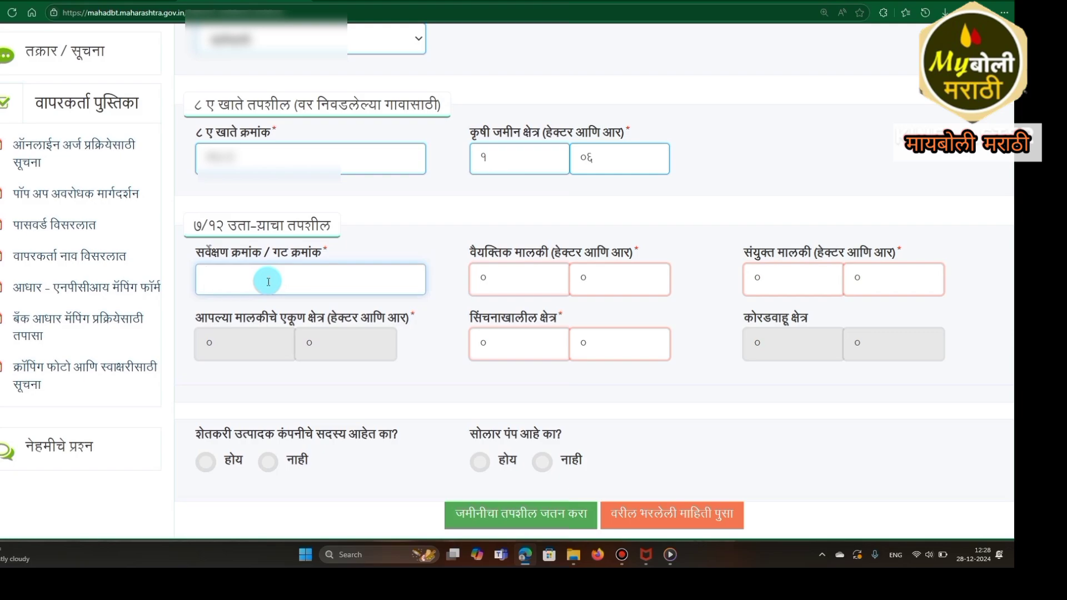
{"action": "type", "text": "1"}
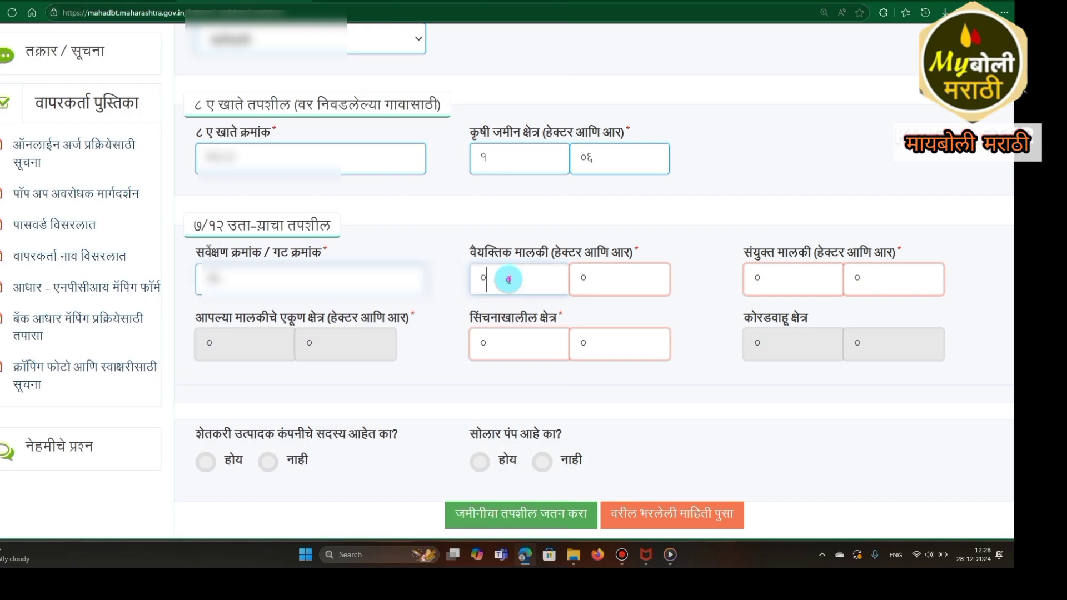
{"action": "key", "text": "BackSpace"}
{"action": "type", "text": "१"}
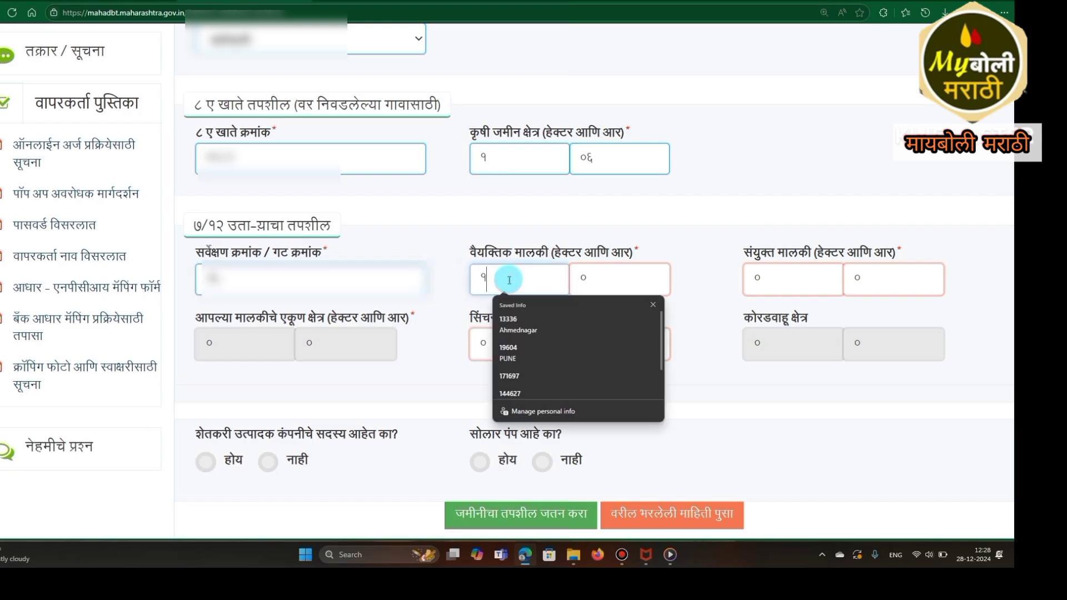
{"action": "left_click", "coordinate": [591, 272]}
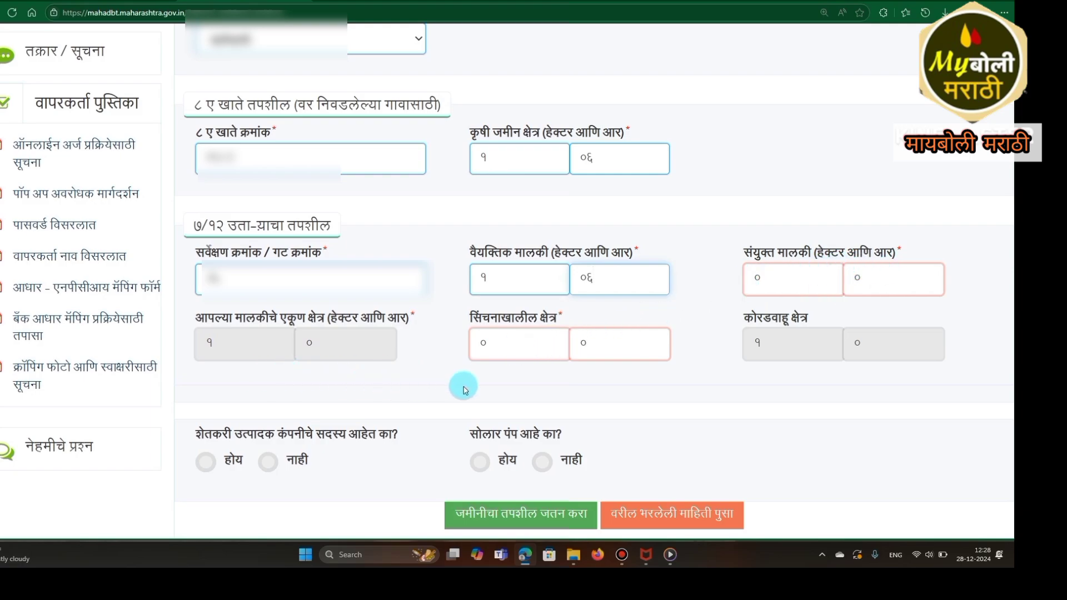
Set the irrigated area to 1 hectare 06 are
{"action": "left_click", "coordinate": [491, 344]}
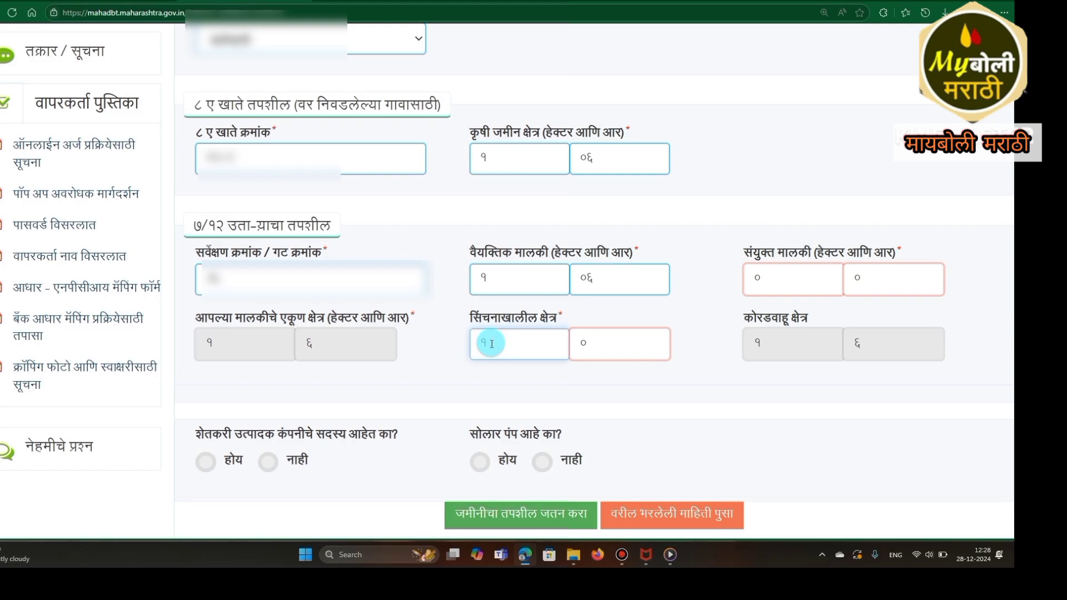
{"action": "left_click", "coordinate": [600, 342]}
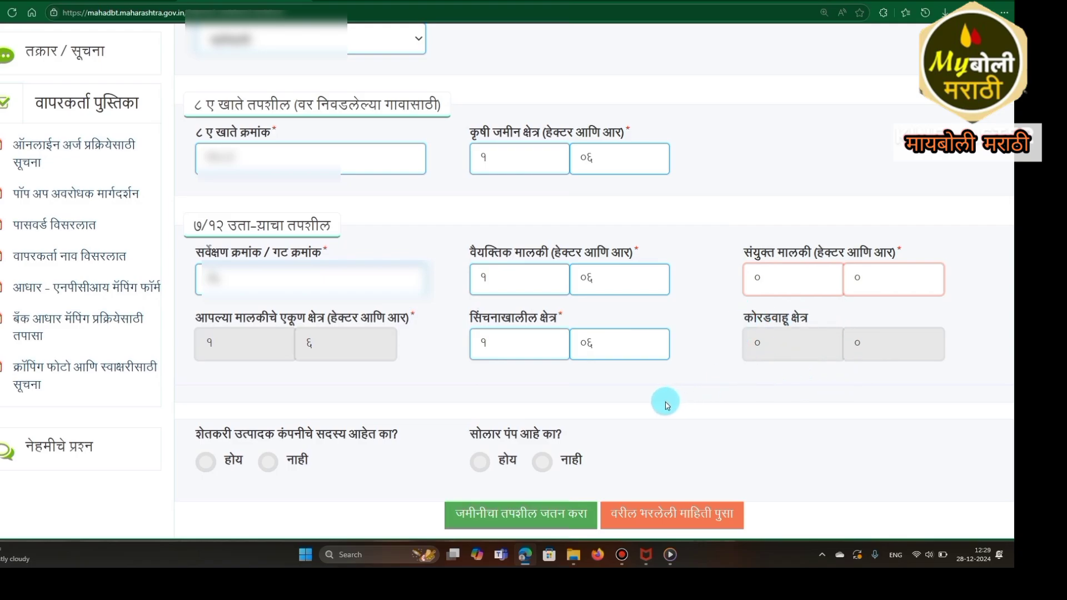
{"action": "scroll", "coordinate": [665, 404], "scroll_direction": "down", "scroll_amount": 3}
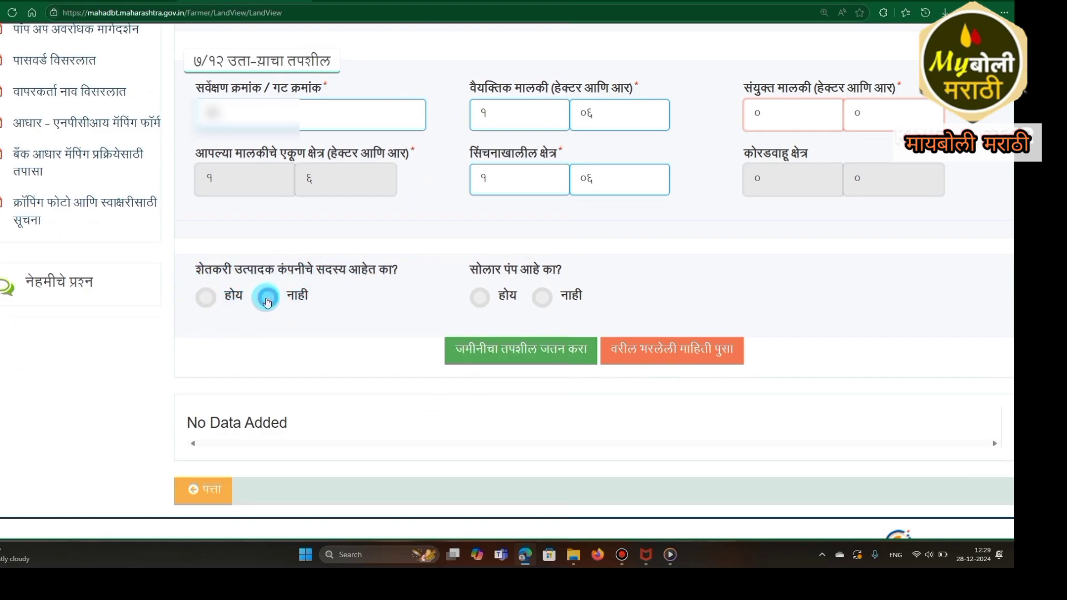
Answer नाही to producer-company membership and solar pump, then save the land details
{"action": "left_click", "coordinate": [267, 302]}
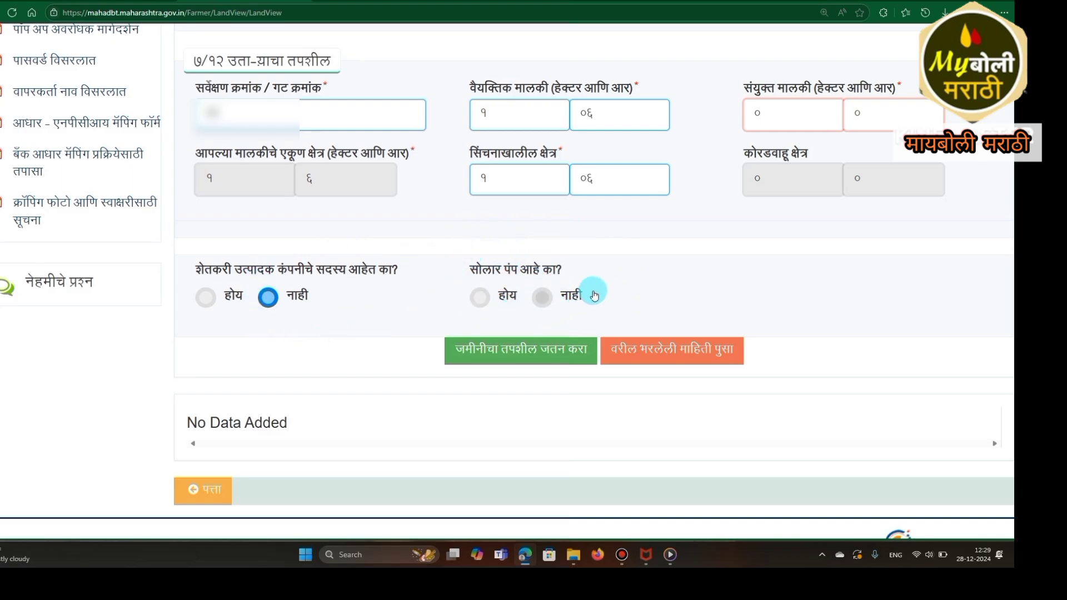
{"action": "left_click", "coordinate": [543, 300]}
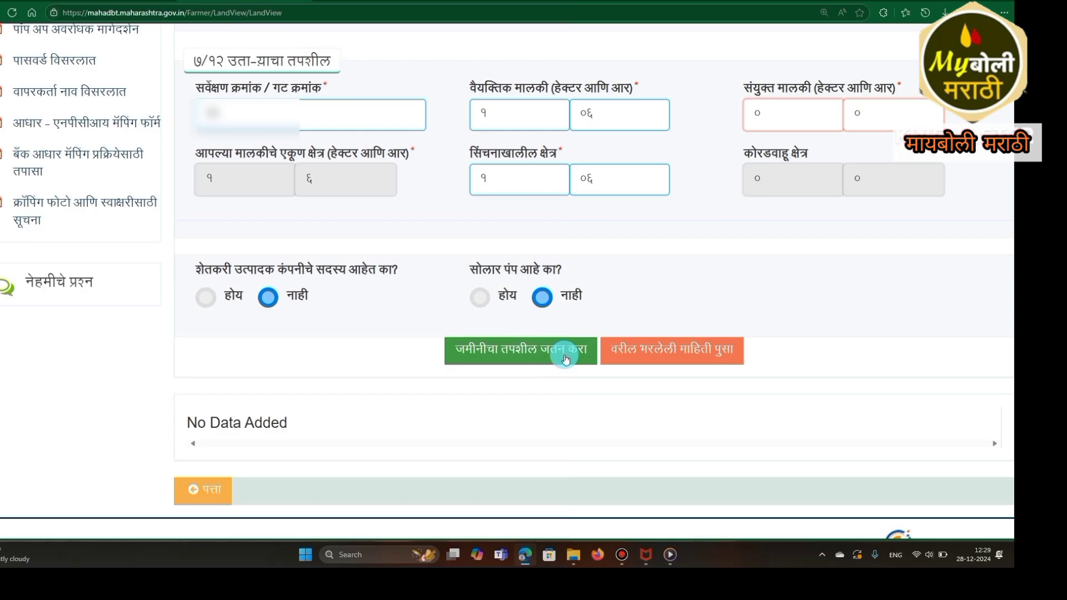
{"action": "left_click", "coordinate": [525, 352]}
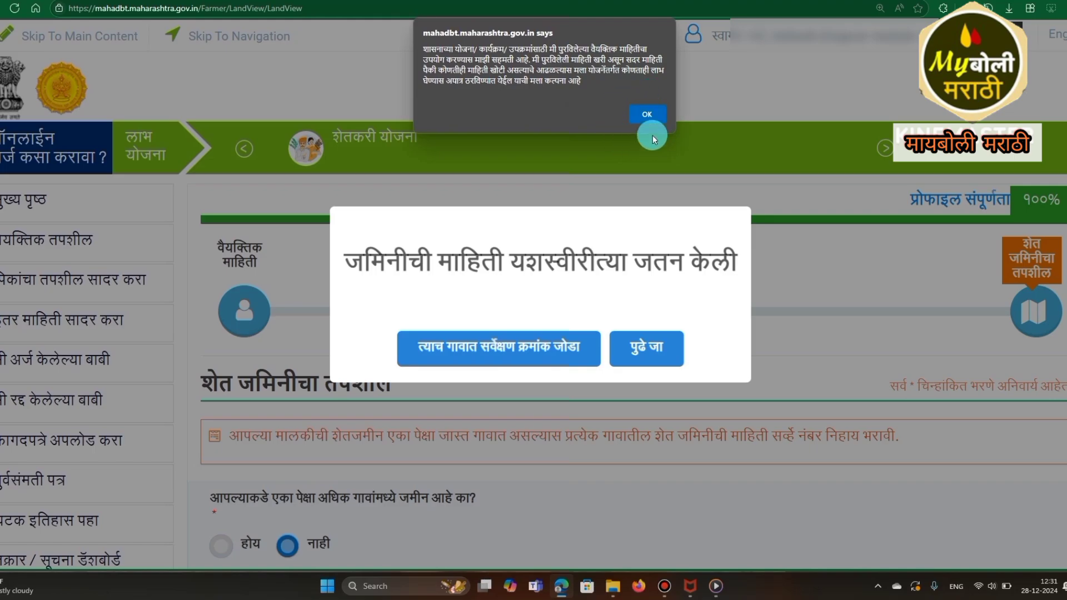
Accept the consent notice and continue with पुढे जा to the crop details page
{"action": "left_click", "coordinate": [646, 115]}
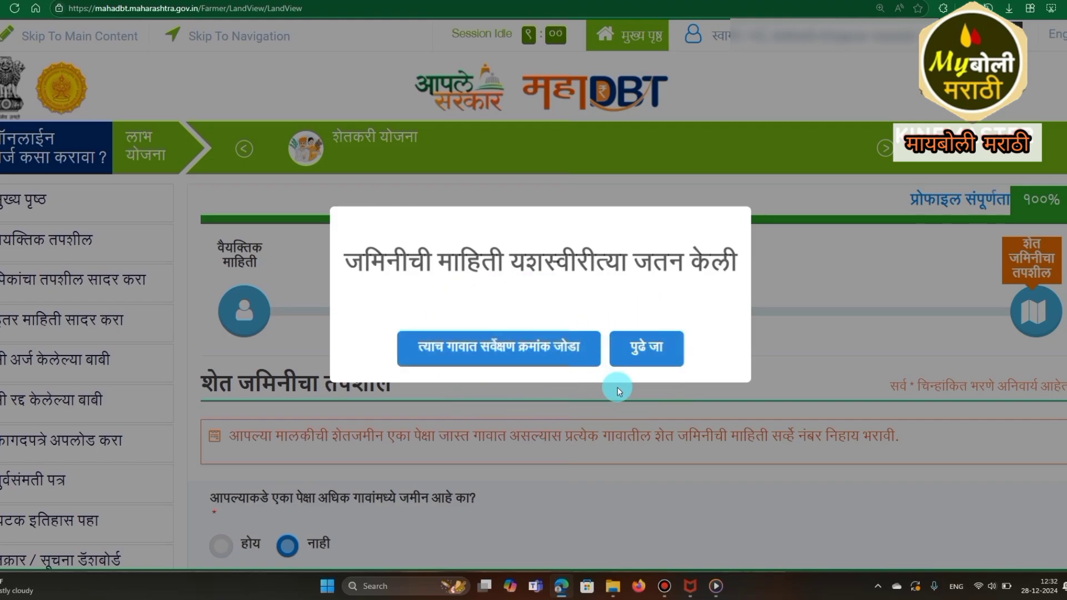
{"action": "left_click", "coordinate": [639, 346]}
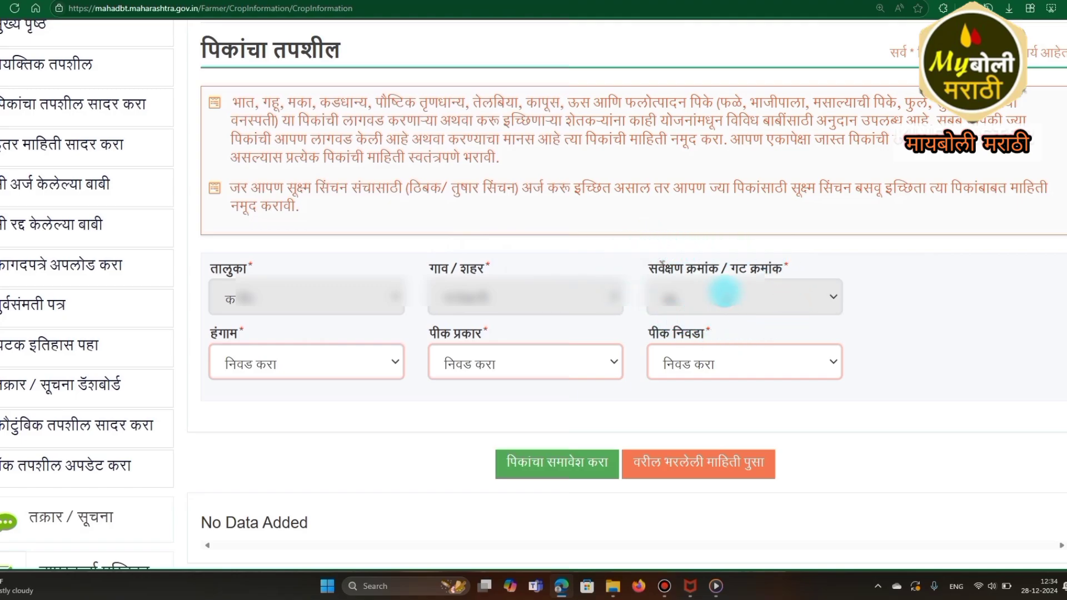
Choose season रबी, crop type अन्नधान्य पिके and crop ज्वारी
{"action": "left_click", "coordinate": [308, 364]}
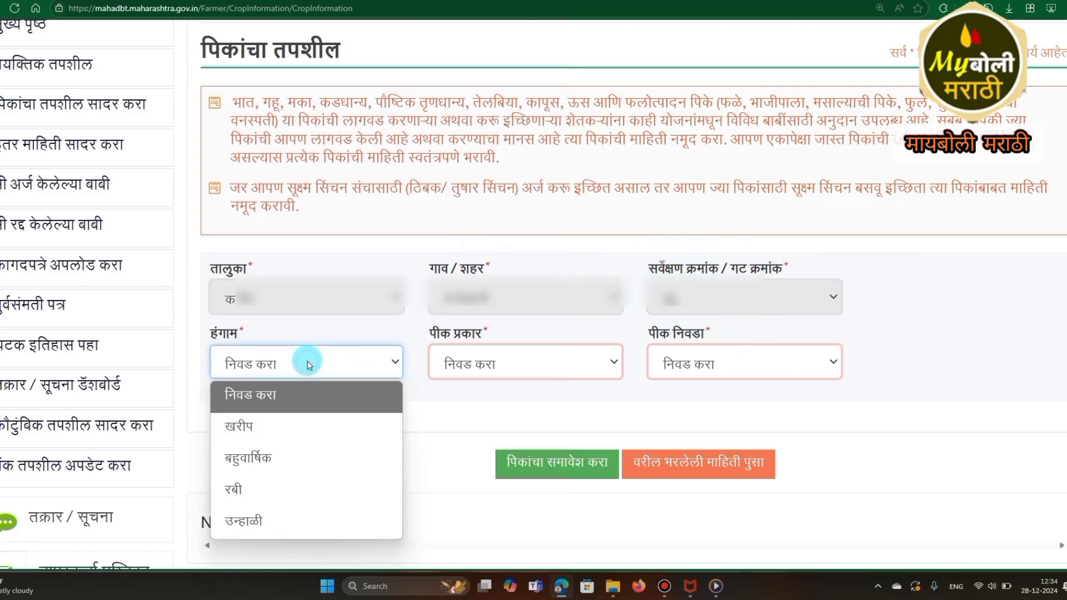
{"action": "left_click", "coordinate": [262, 493]}
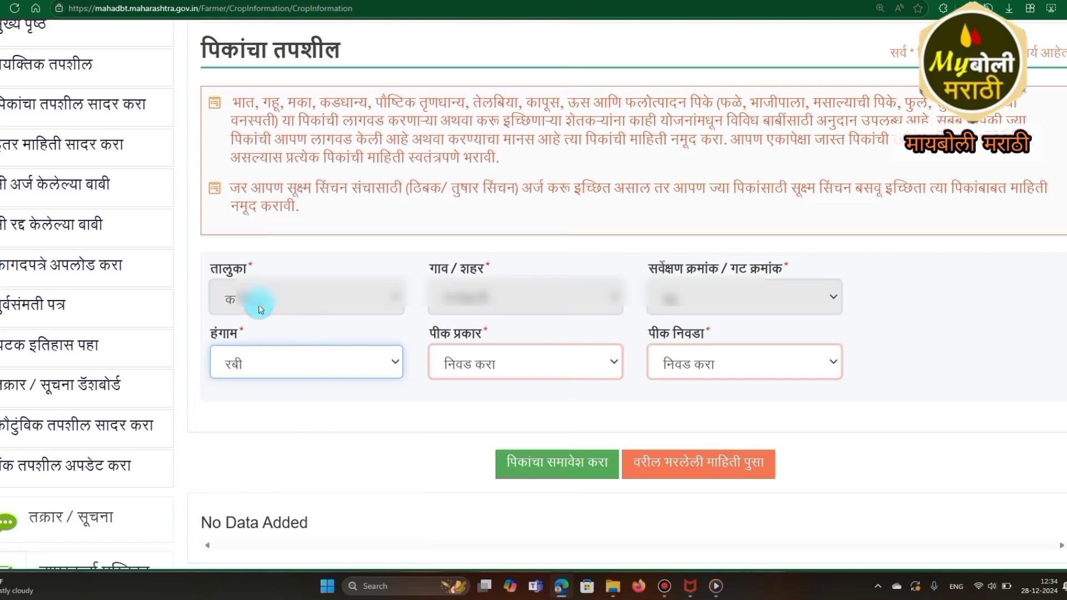
{"action": "left_click", "coordinate": [489, 364]}
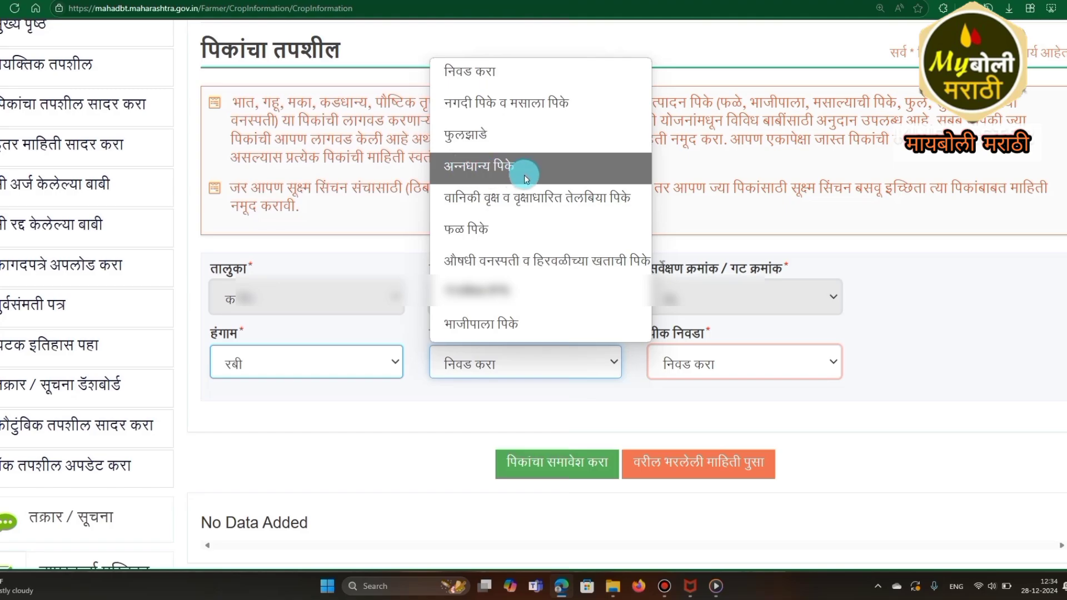
{"action": "left_click", "coordinate": [480, 175]}
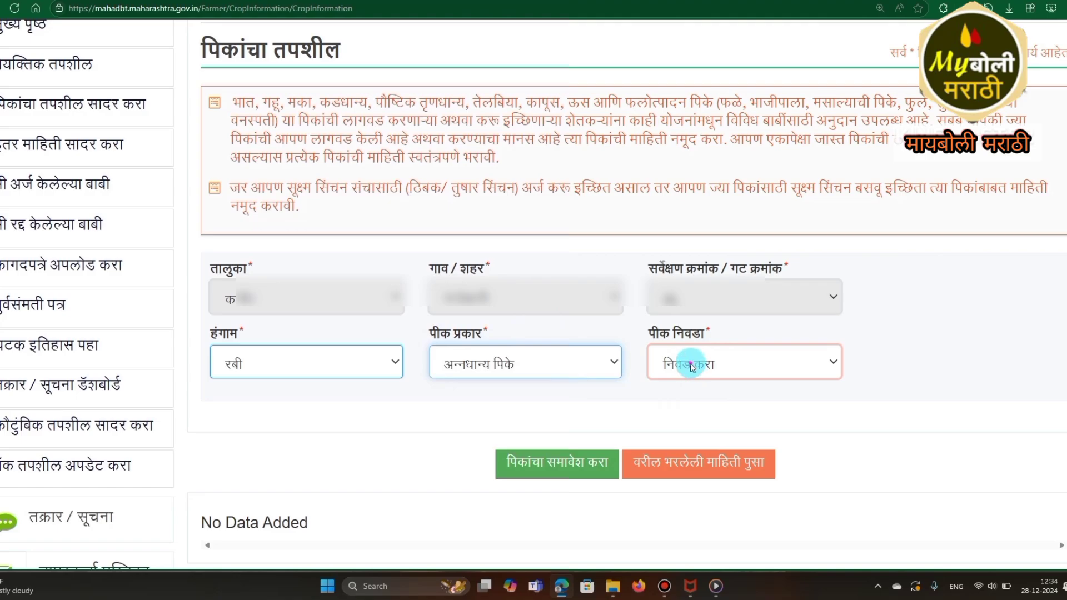
{"action": "left_click", "coordinate": [692, 367]}
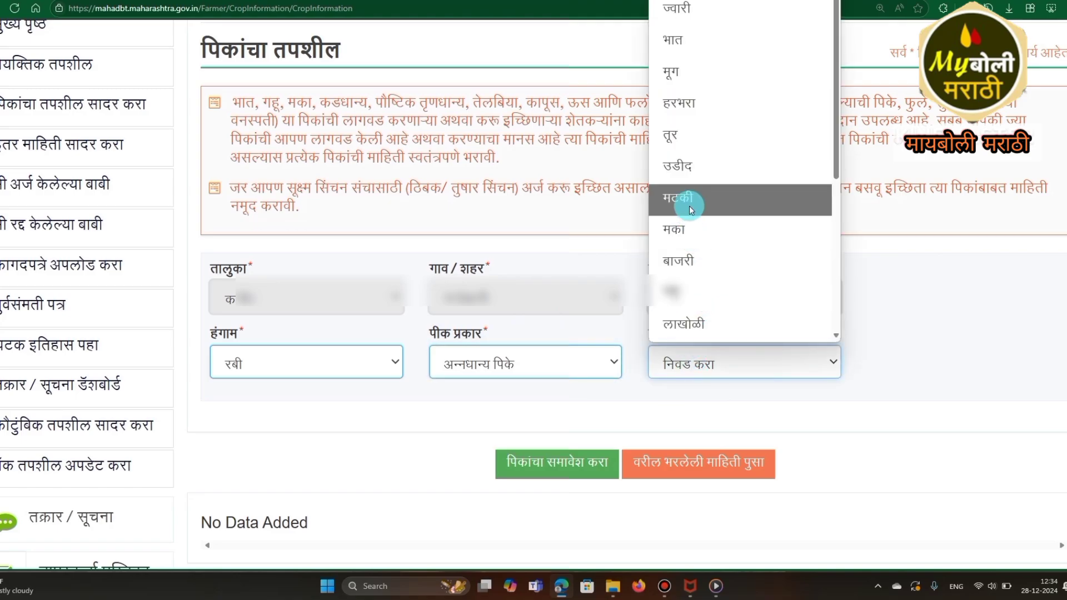
{"action": "scroll", "coordinate": [678, 166], "scroll_direction": "up", "scroll_amount": 1}
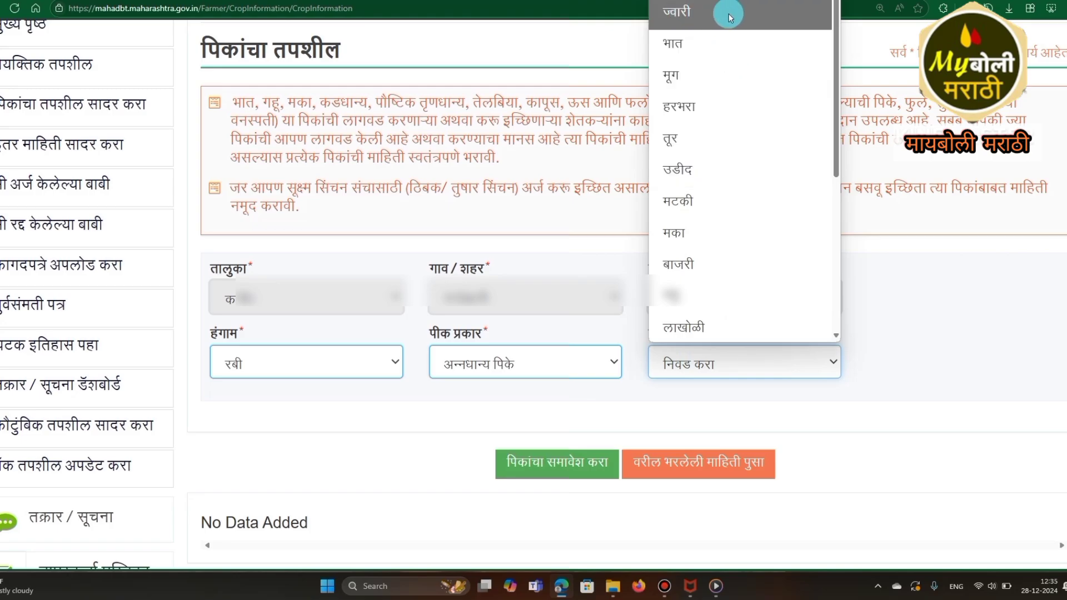
{"action": "left_click", "coordinate": [711, 19]}
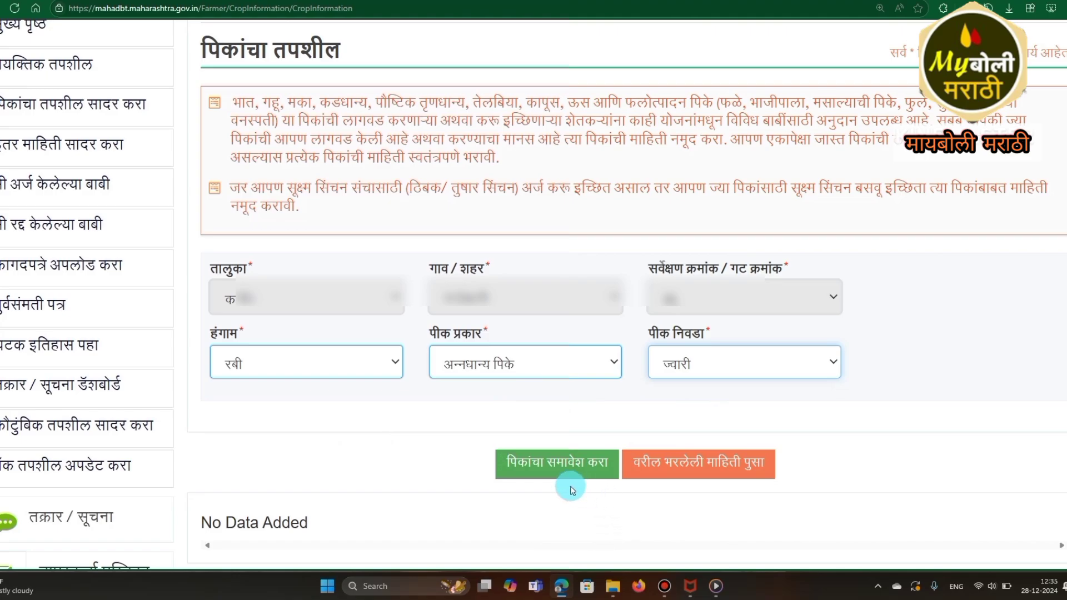
Add the ज्वारी crop entry, continue without more crops, and acknowledge the success message
{"action": "left_click", "coordinate": [550, 468]}
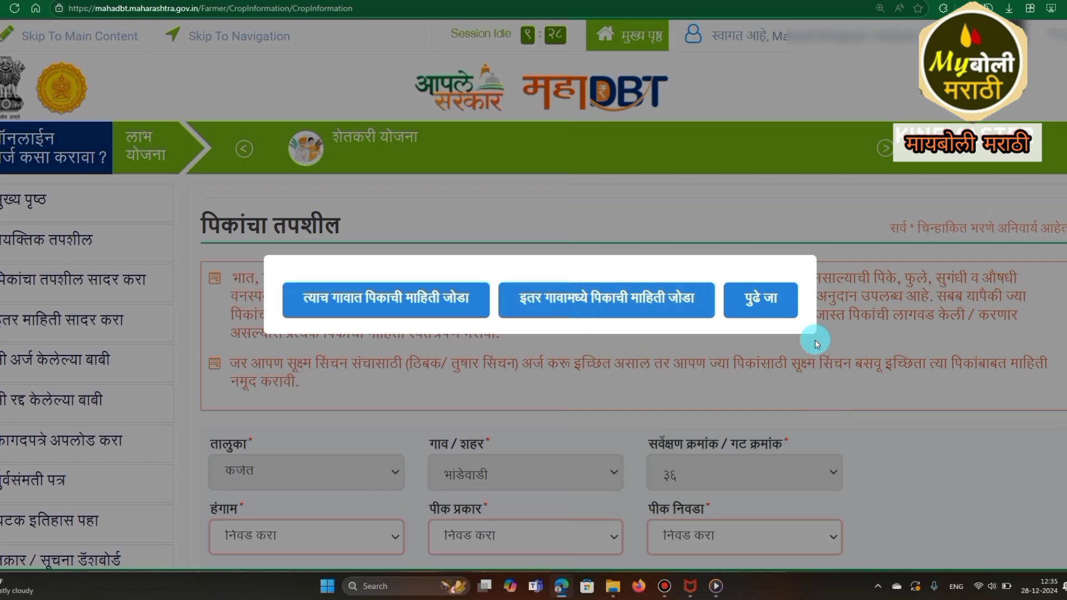
{"action": "left_click", "coordinate": [761, 307]}
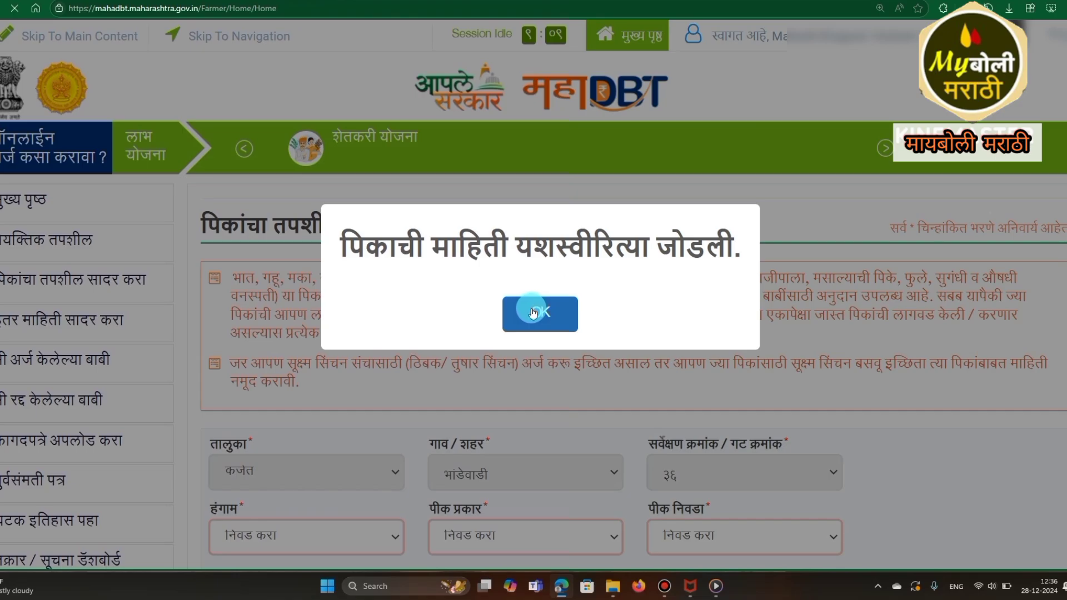
{"action": "left_click", "coordinate": [532, 312]}
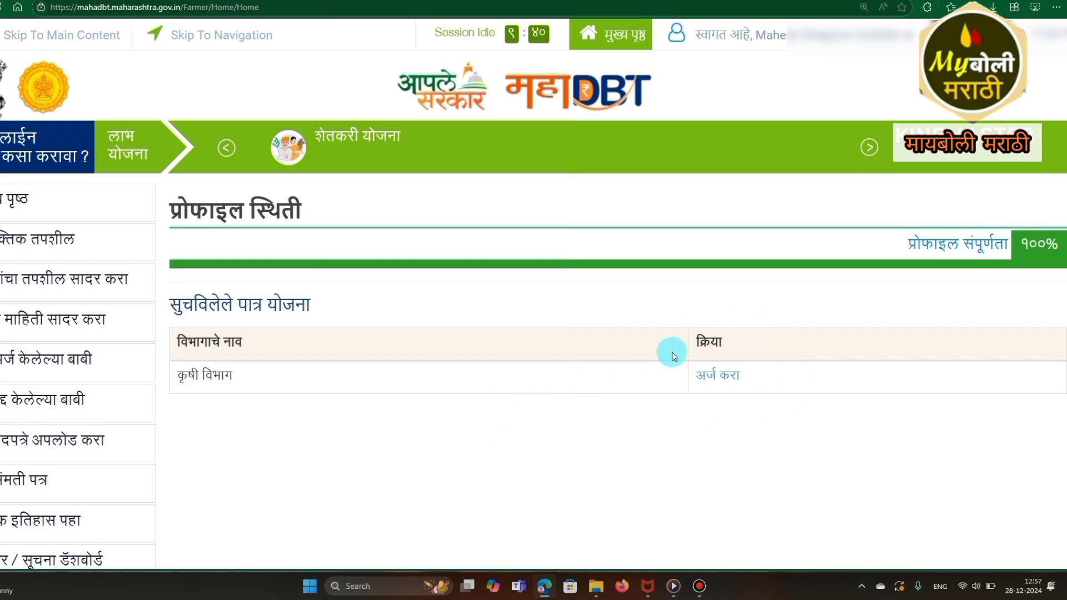
Apply under कृषी विभाग and browse the listed scheme categories
{"action": "left_click", "coordinate": [718, 376]}
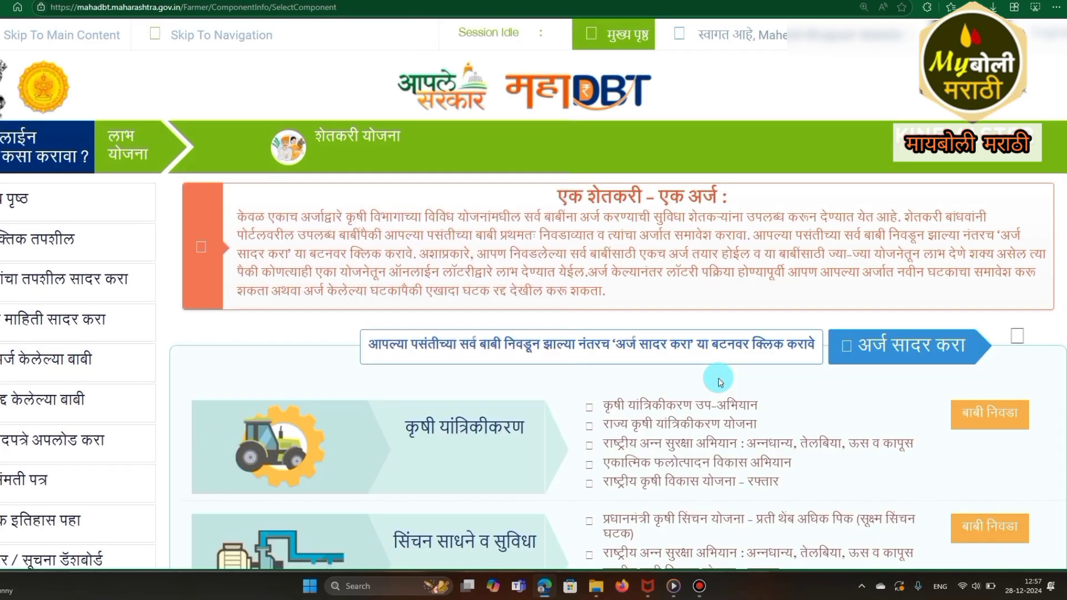
{"action": "scroll", "coordinate": [591, 388], "scroll_direction": "down", "scroll_amount": 5}
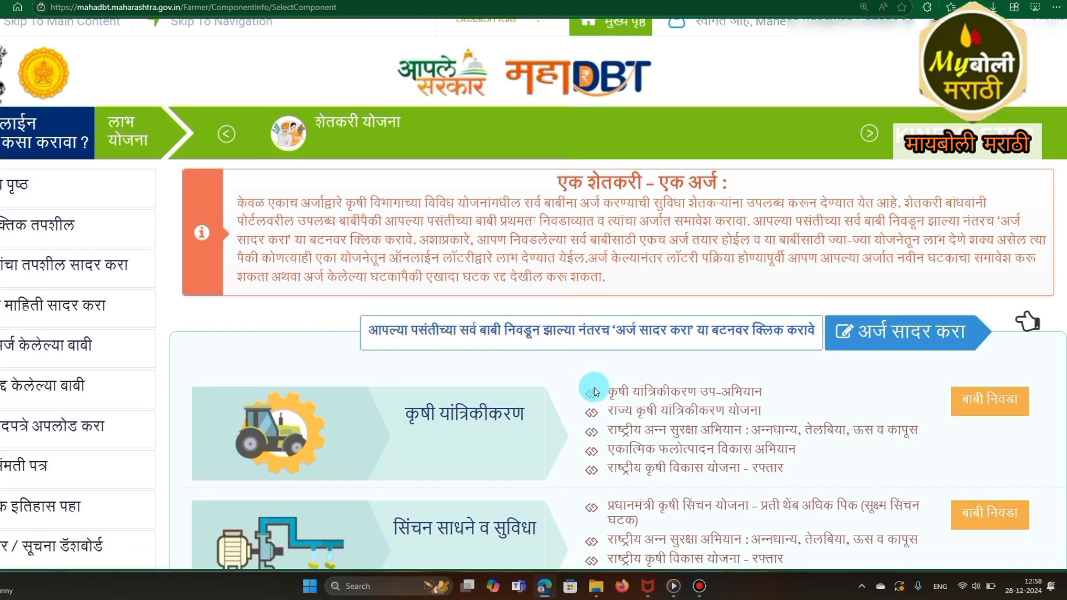
{"action": "scroll", "coordinate": [591, 387], "scroll_direction": "down", "scroll_amount": 1}
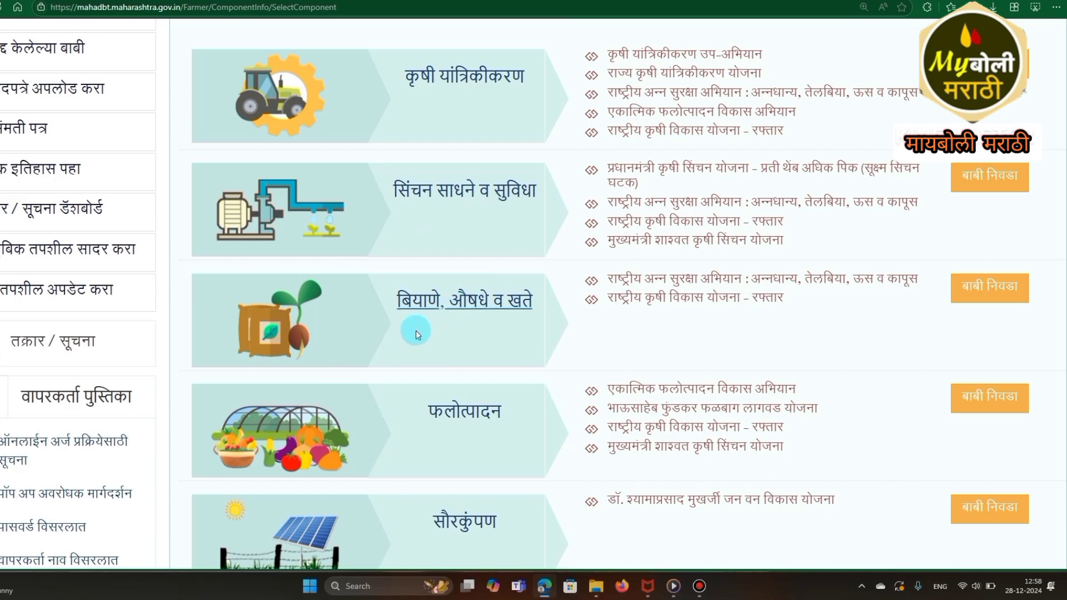
{"action": "scroll", "coordinate": [502, 458], "scroll_direction": "down", "scroll_amount": 2}
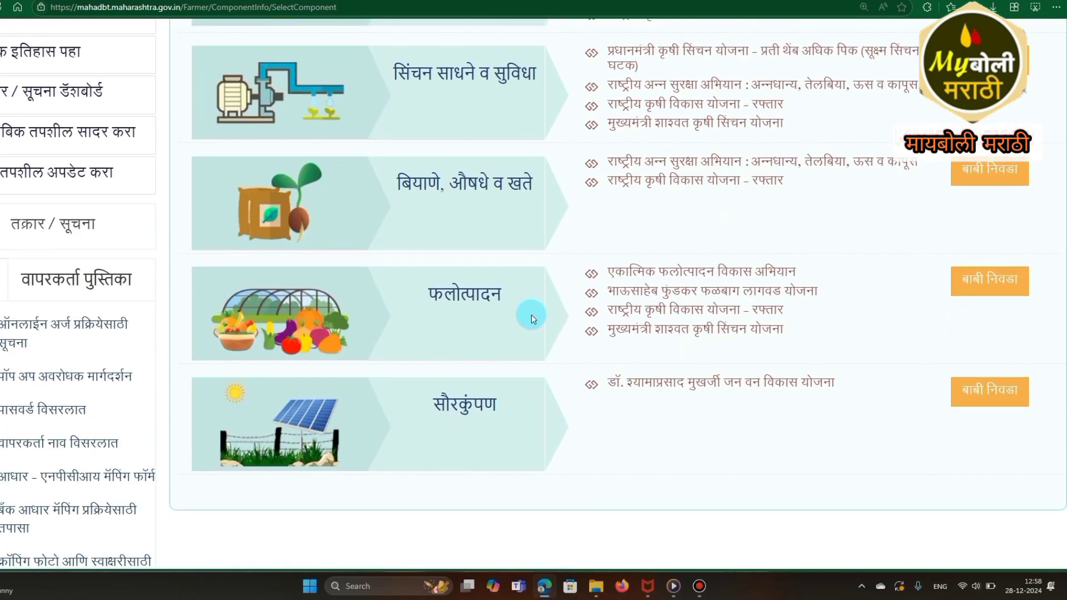
{"action": "scroll", "coordinate": [463, 215], "scroll_direction": "up", "scroll_amount": 1}
{"action": "scroll", "coordinate": [463, 216], "scroll_direction": "up", "scroll_amount": 3}
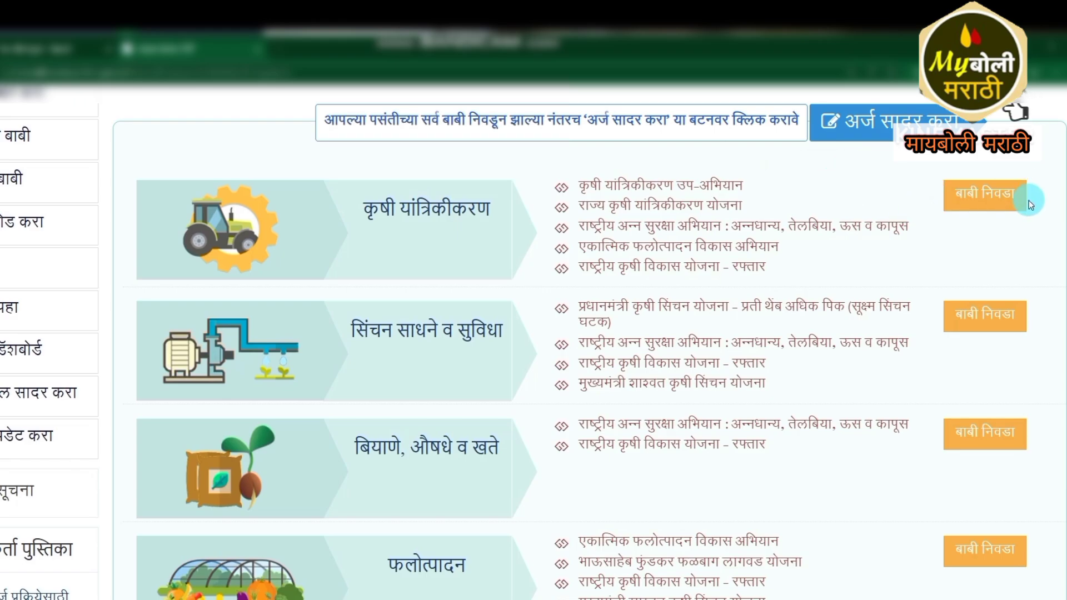
Under कृषी यांत्रिकीकरण, choose implement purchase assistance, मनुष्य चलित औजारे and forage/straw residue management equipment
{"action": "left_click", "coordinate": [979, 195]}
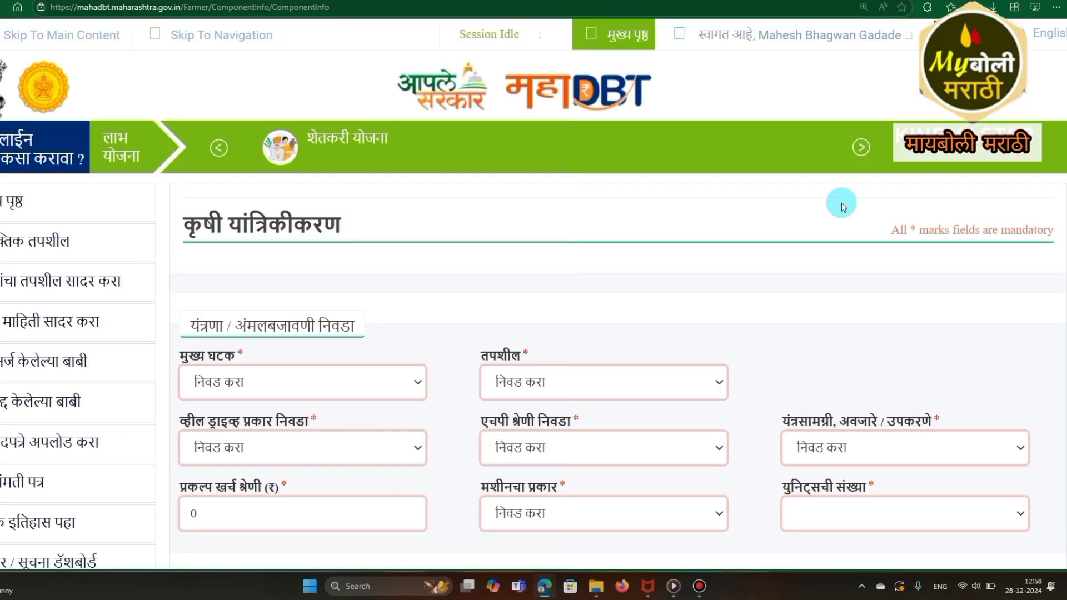
{"action": "scroll", "coordinate": [676, 290], "scroll_direction": "down", "scroll_amount": 2}
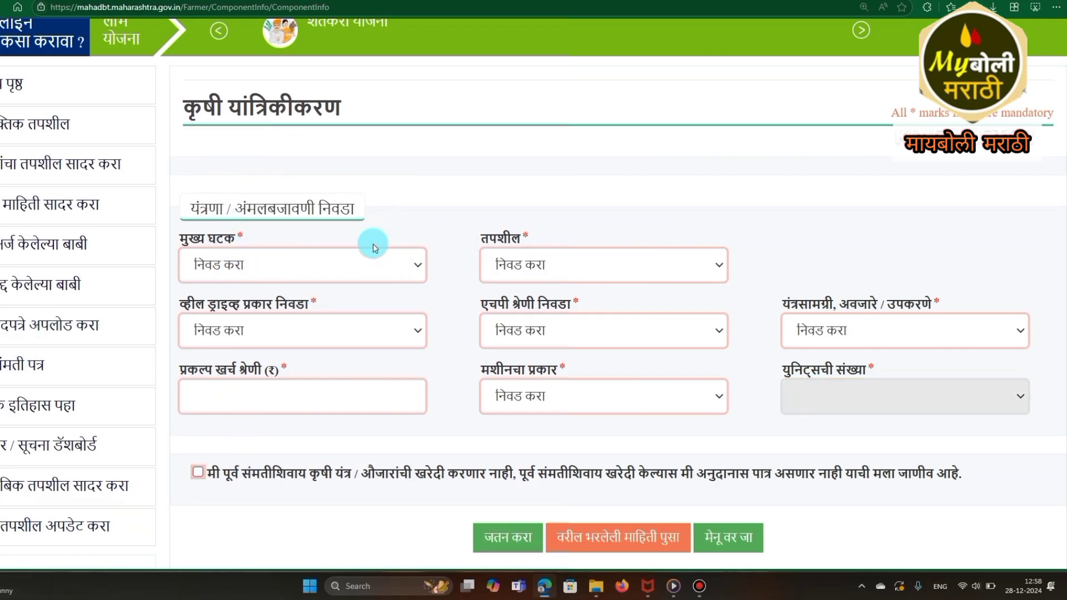
{"action": "left_click", "coordinate": [275, 264]}
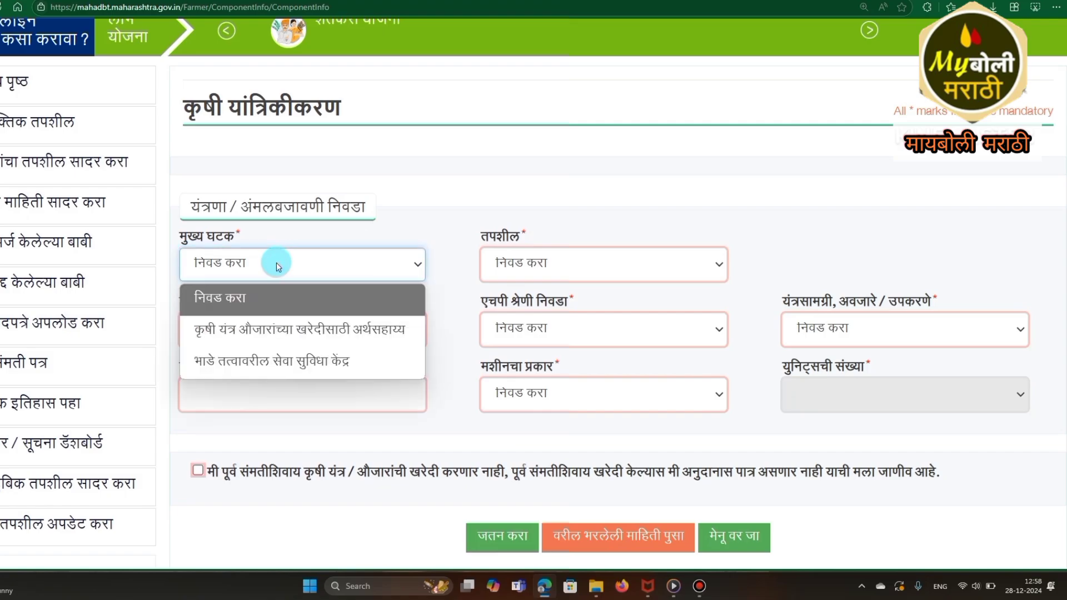
{"action": "left_click", "coordinate": [376, 333]}
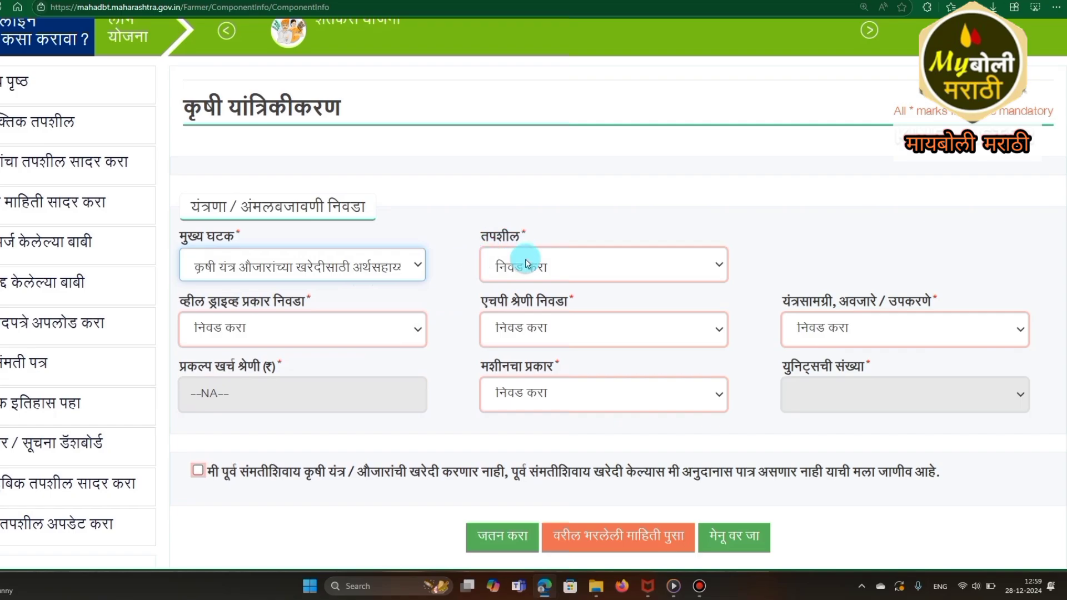
{"action": "left_click", "coordinate": [568, 271]}
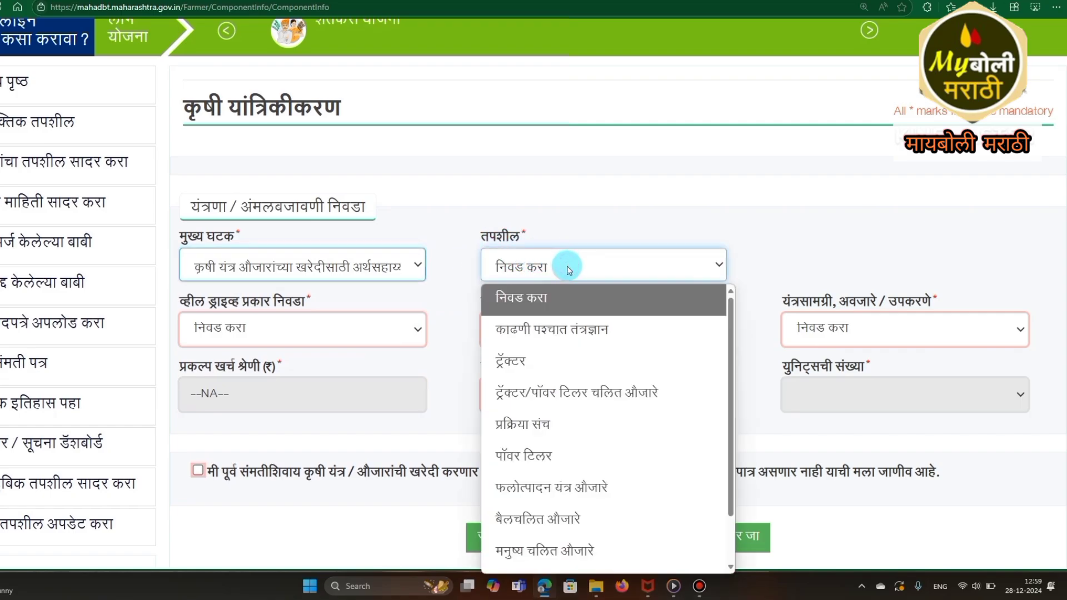
{"action": "left_click", "coordinate": [568, 552]}
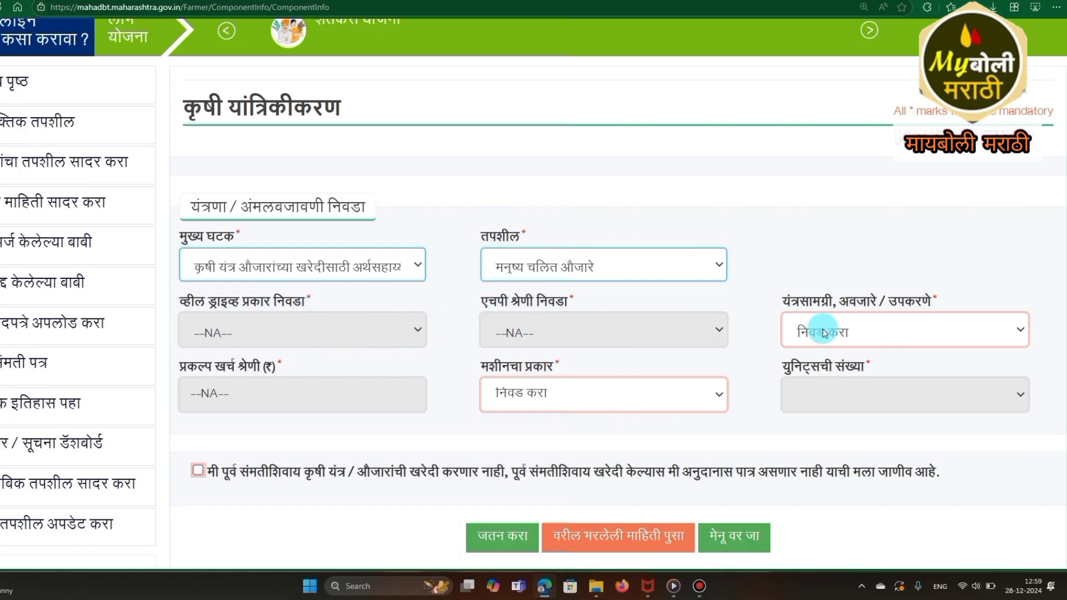
{"action": "left_click", "coordinate": [852, 332]}
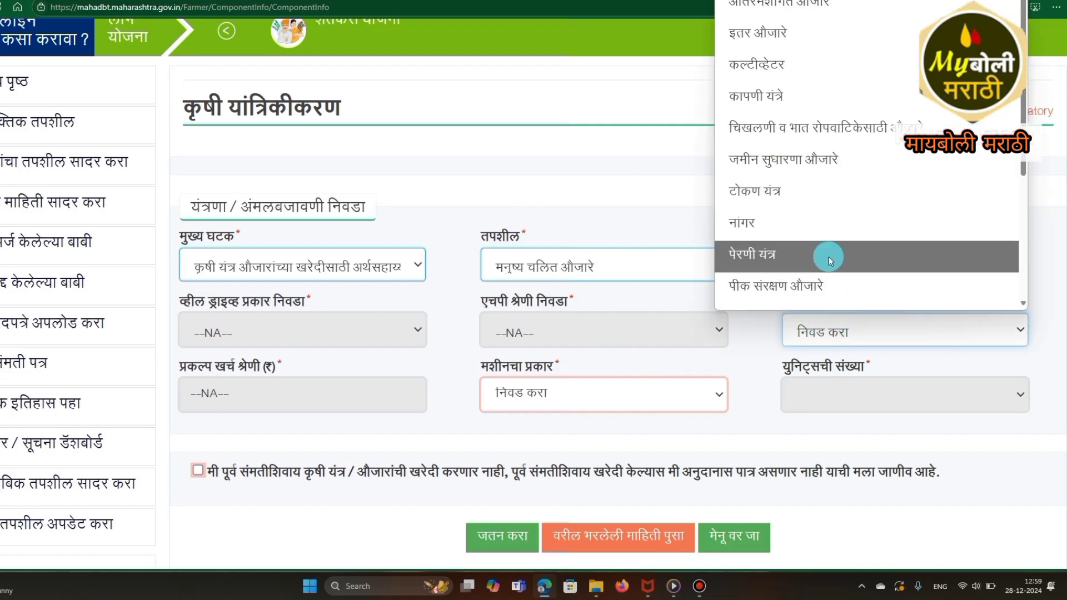
{"action": "scroll", "coordinate": [828, 257], "scroll_direction": "down", "scroll_amount": 4}
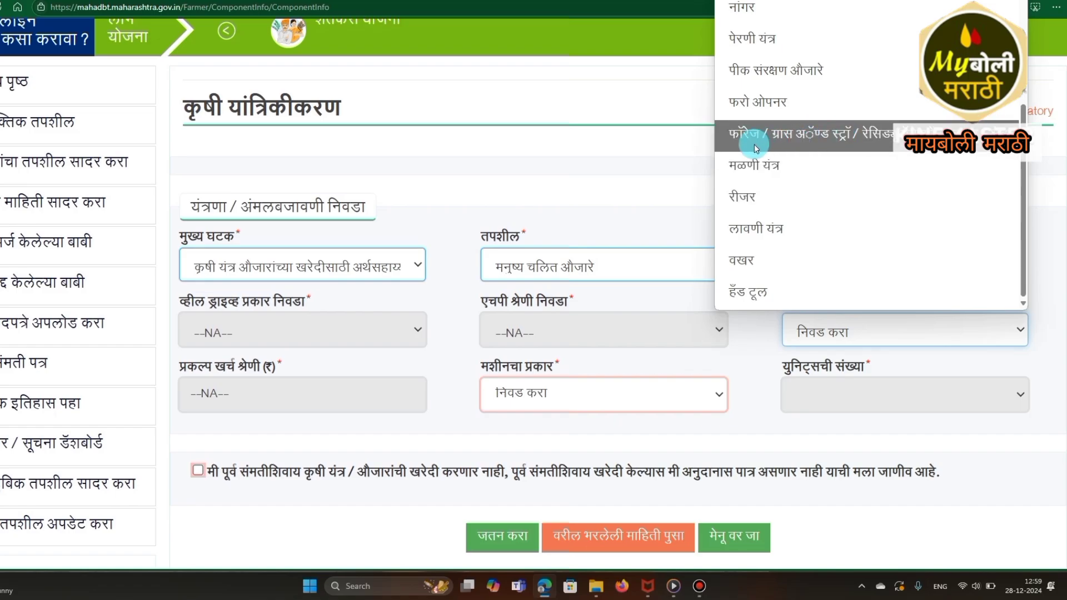
{"action": "left_click", "coordinate": [782, 144]}
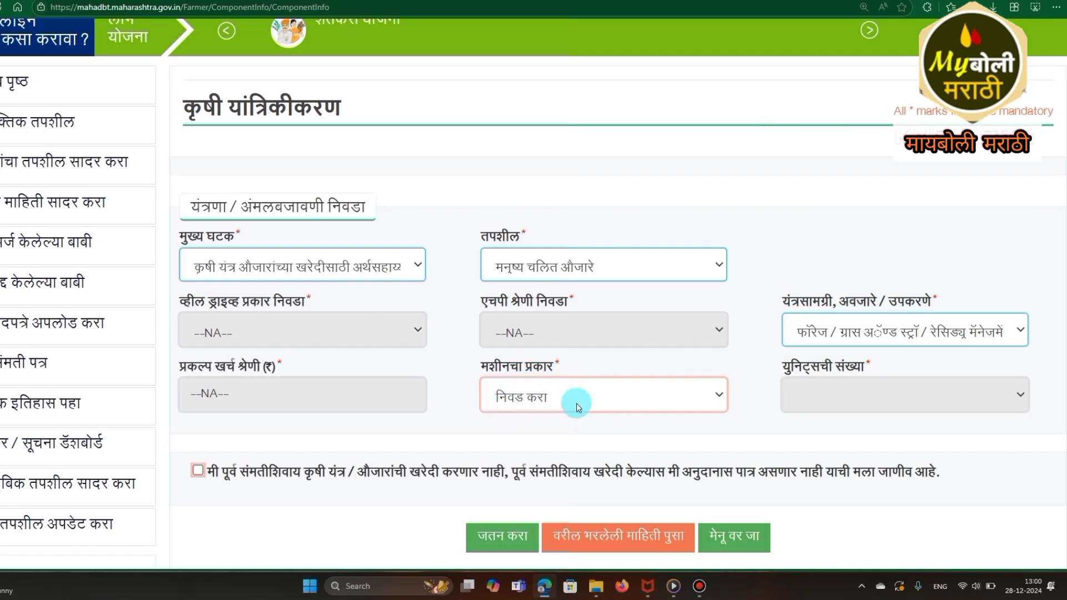
Set machine type to चाफ कटर (upto ३) and tick the no-purchase-before-approval declaration
{"action": "left_click", "coordinate": [551, 395]}
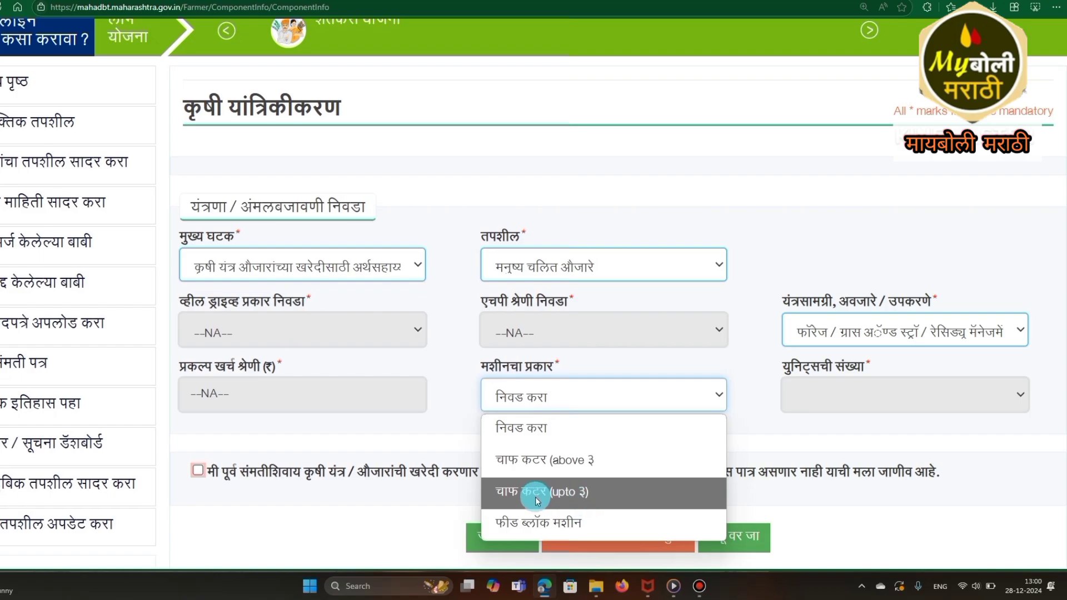
{"action": "left_click", "coordinate": [575, 497]}
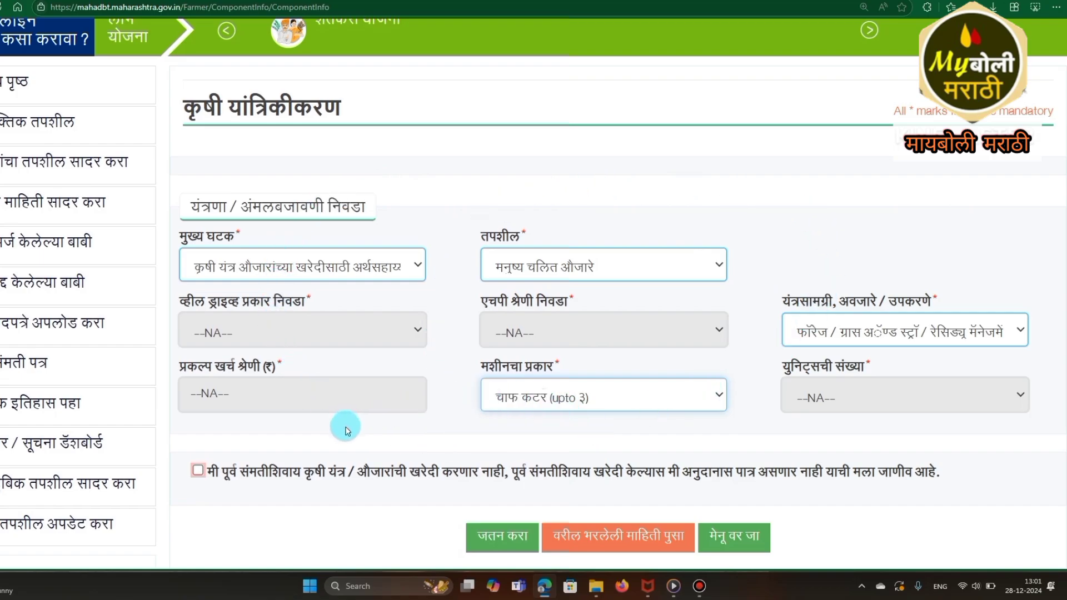
{"action": "scroll", "coordinate": [346, 427], "scroll_direction": "down", "scroll_amount": 1}
{"action": "scroll", "coordinate": [345, 426], "scroll_direction": "down", "scroll_amount": 1}
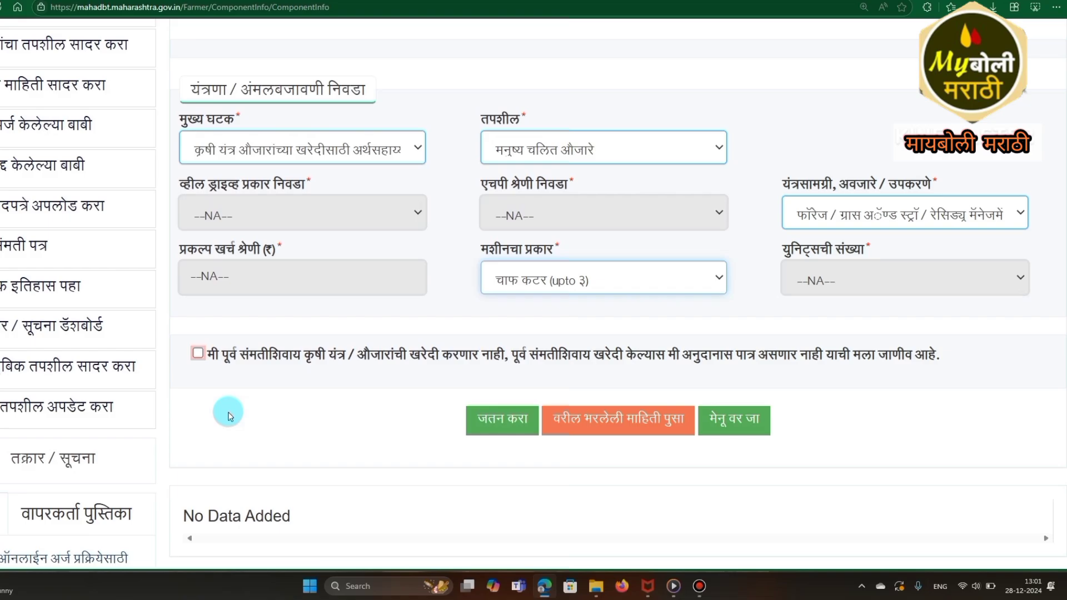
{"action": "left_click", "coordinate": [197, 353]}
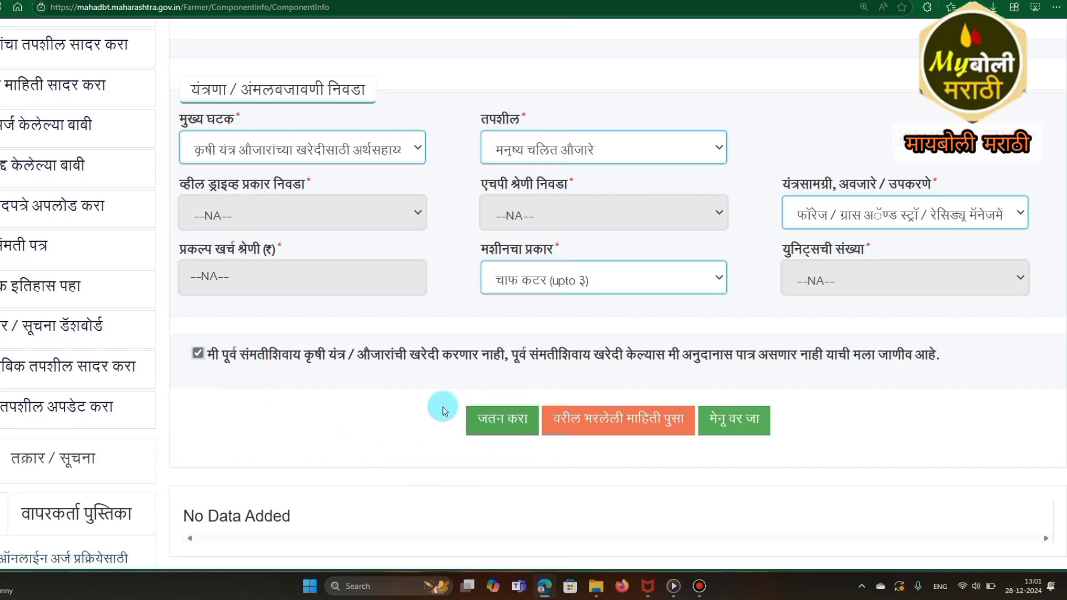
Save the chaff cutter component to the application and decline selecting more components
{"action": "left_click", "coordinate": [504, 427]}
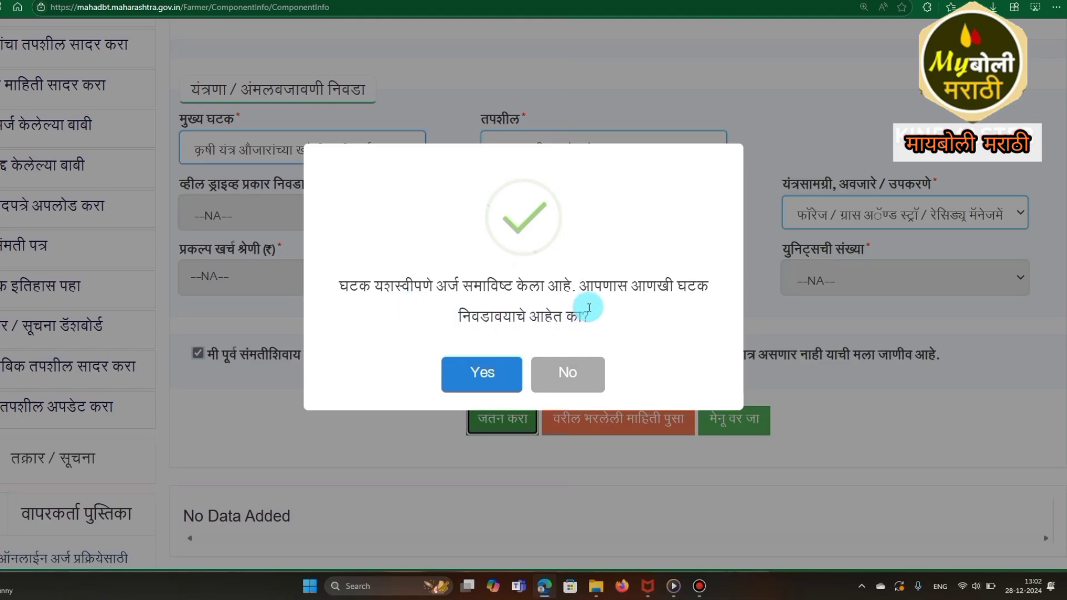
{"action": "left_click", "coordinate": [571, 373]}
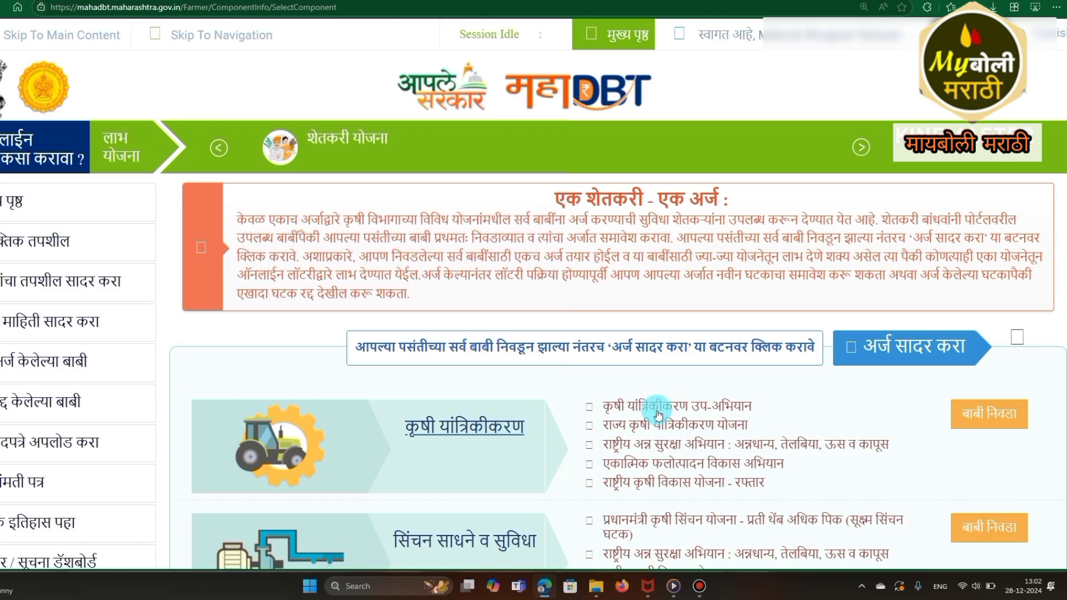
Begin submitting the application with the chaff cutter using अर्ज सादर करा
{"action": "left_click", "coordinate": [887, 348]}
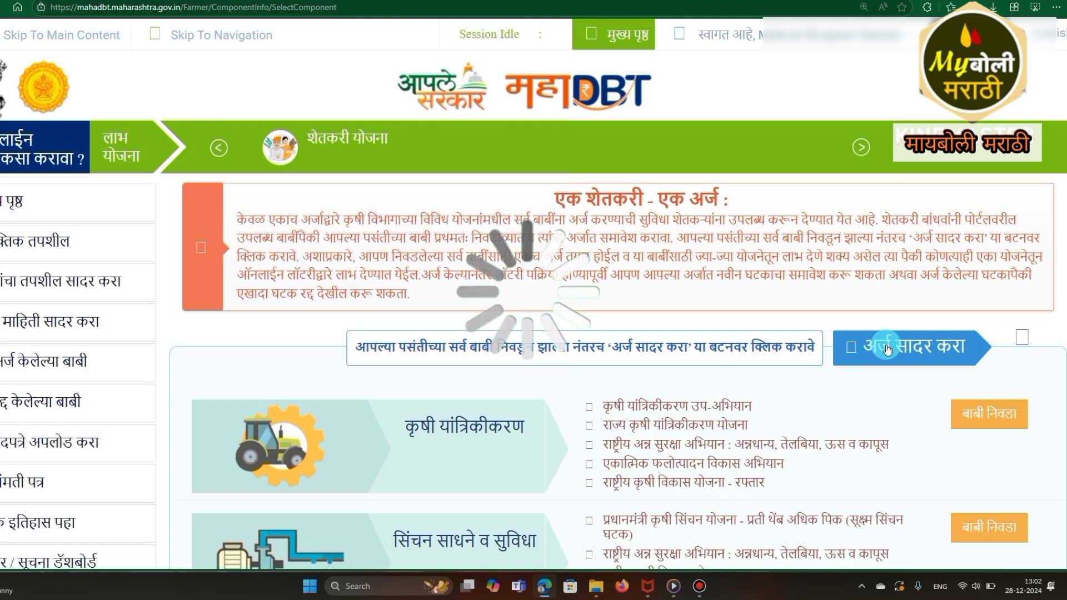
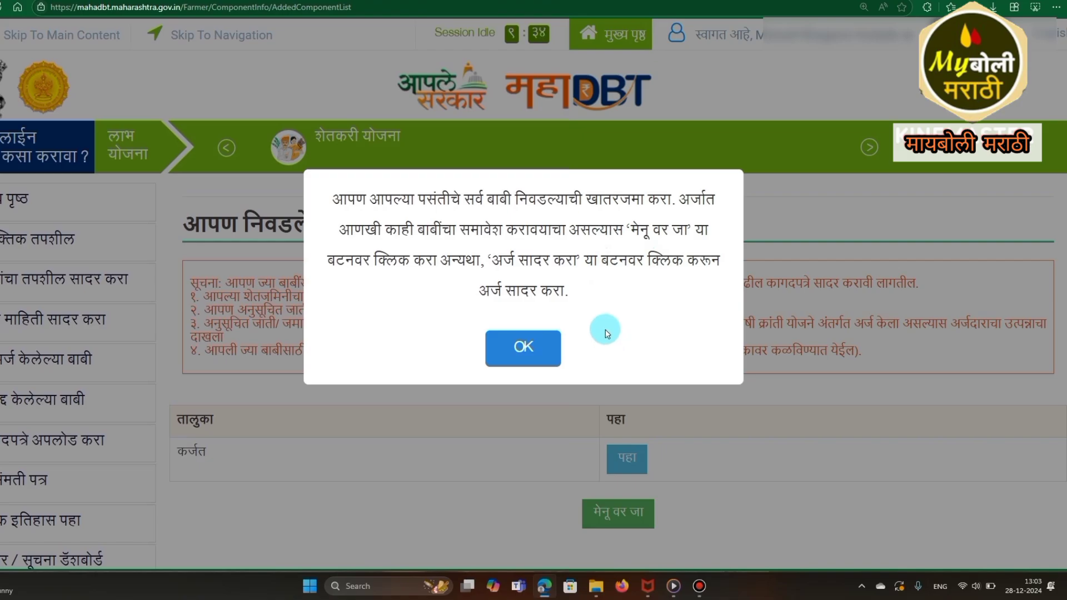
Dismiss the reminder to review chosen items and return to the Karjat selected-items list
{"action": "left_click", "coordinate": [522, 348]}
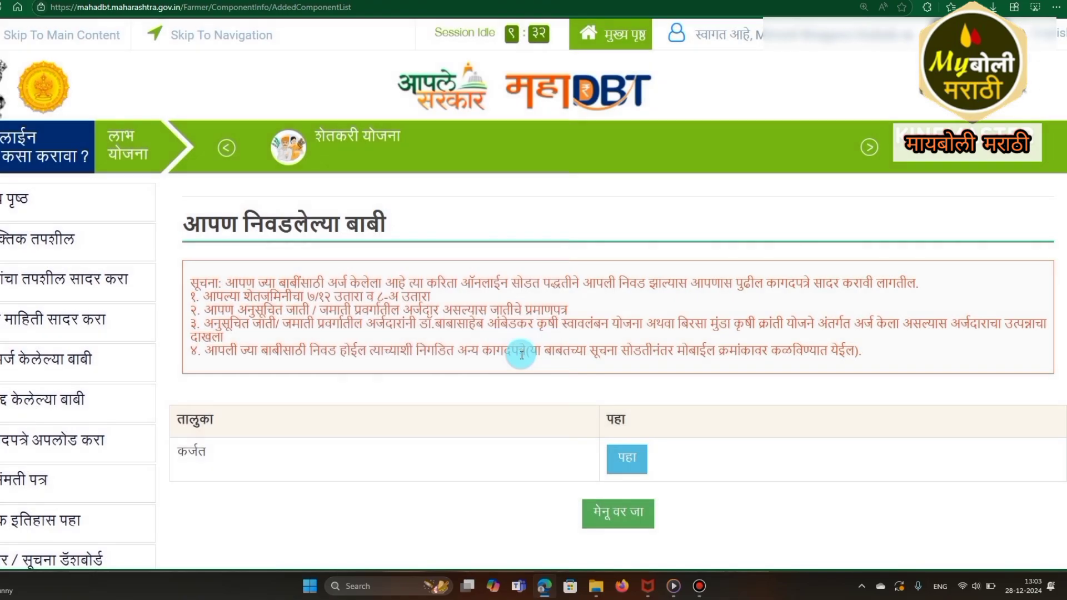
{"action": "scroll", "coordinate": [448, 386], "scroll_direction": "down", "scroll_amount": 2}
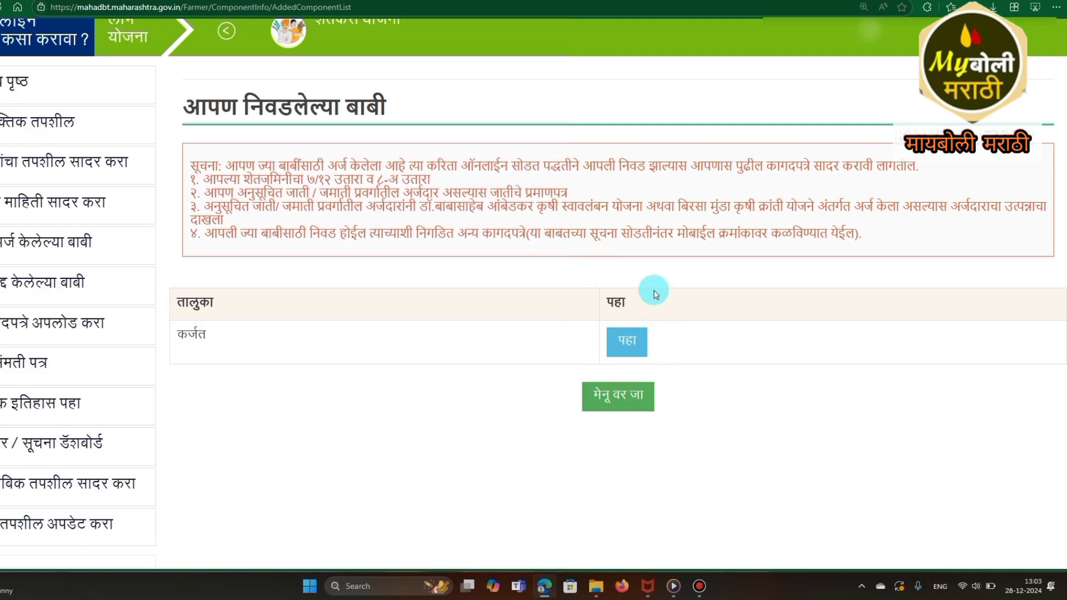
Show the chosen Karjat item and set its priority number (प्राधान्य क्रमांक) to १
{"action": "left_click", "coordinate": [630, 353]}
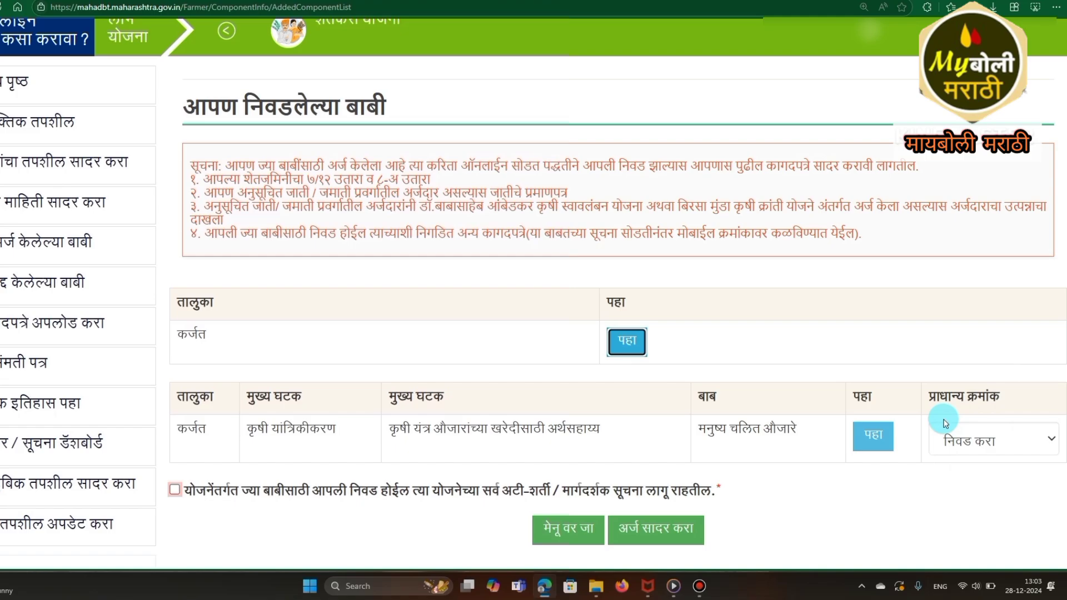
{"action": "left_click", "coordinate": [984, 442]}
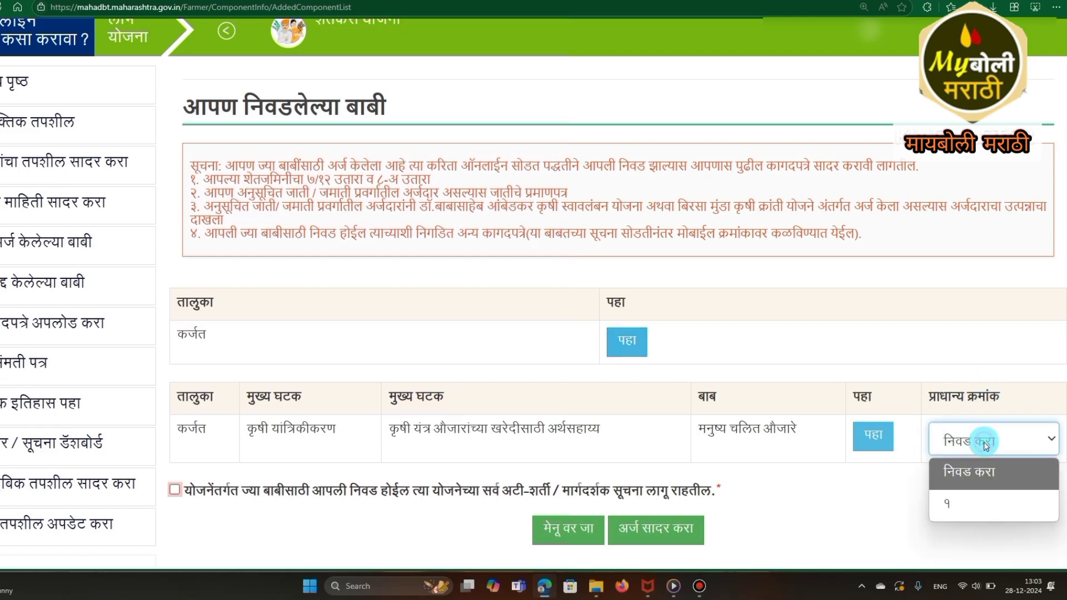
{"action": "left_click", "coordinate": [972, 506]}
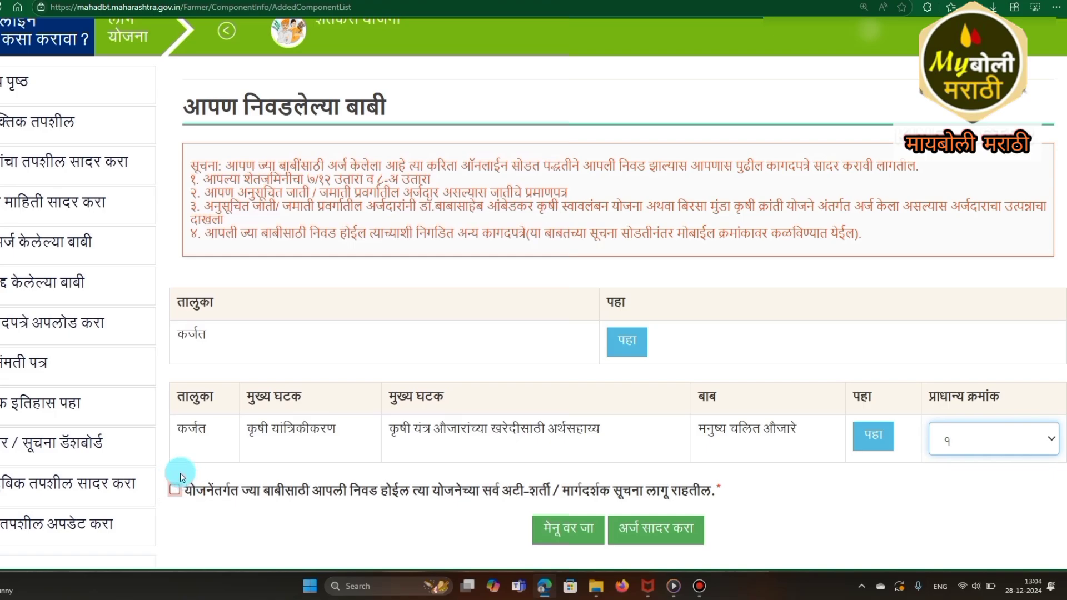
Accept the scheme's terms and conditions and submit the application with अर्ज सादर करा
{"action": "left_click", "coordinate": [175, 491]}
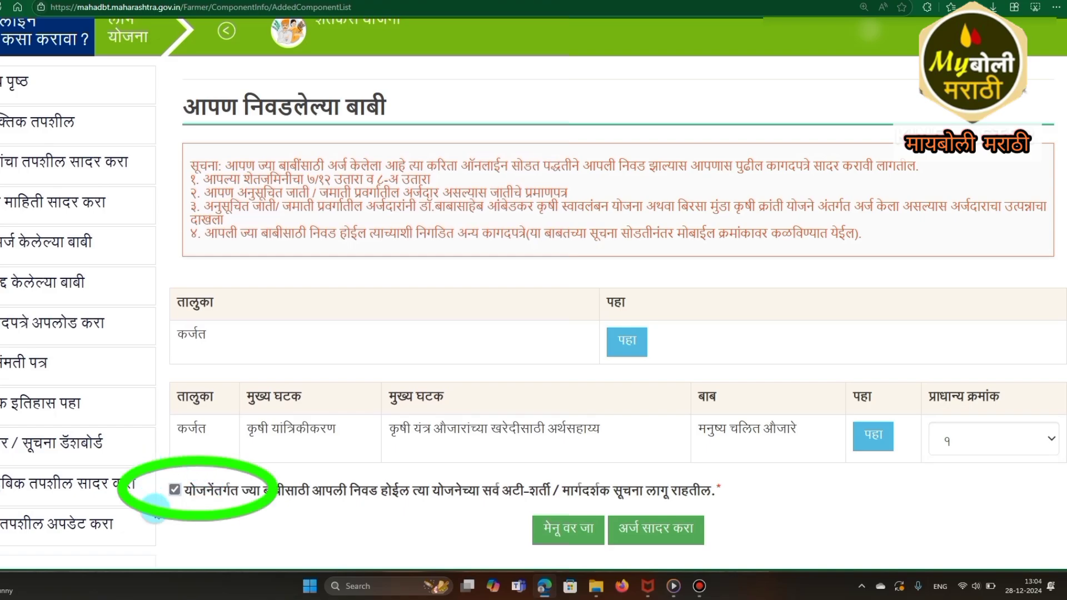
{"action": "scroll", "coordinate": [348, 528], "scroll_direction": "down", "scroll_amount": 2}
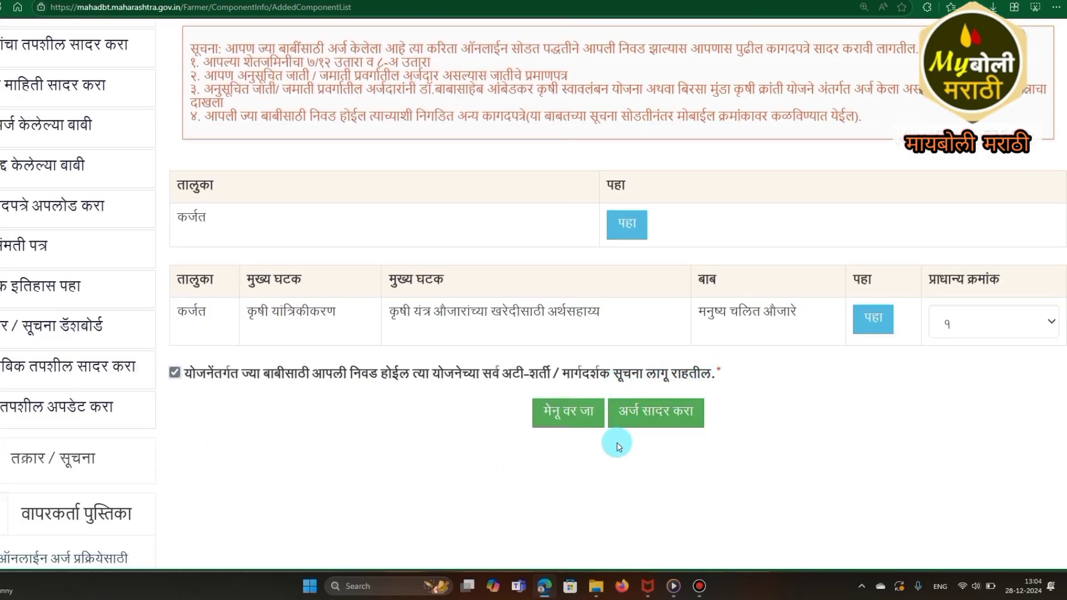
{"action": "left_click", "coordinate": [653, 418]}
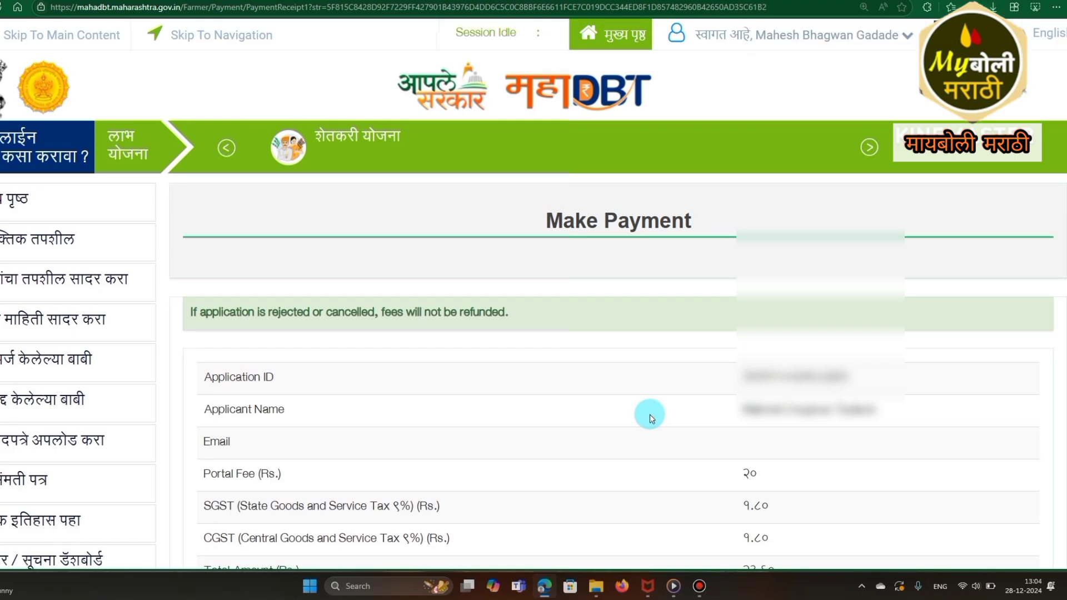
Review the ₹20 fee plus ₹1.80 SGST and ₹1.80 CGST, then proceed to Make Payment
{"action": "scroll", "coordinate": [651, 419], "scroll_direction": "down", "scroll_amount": 2}
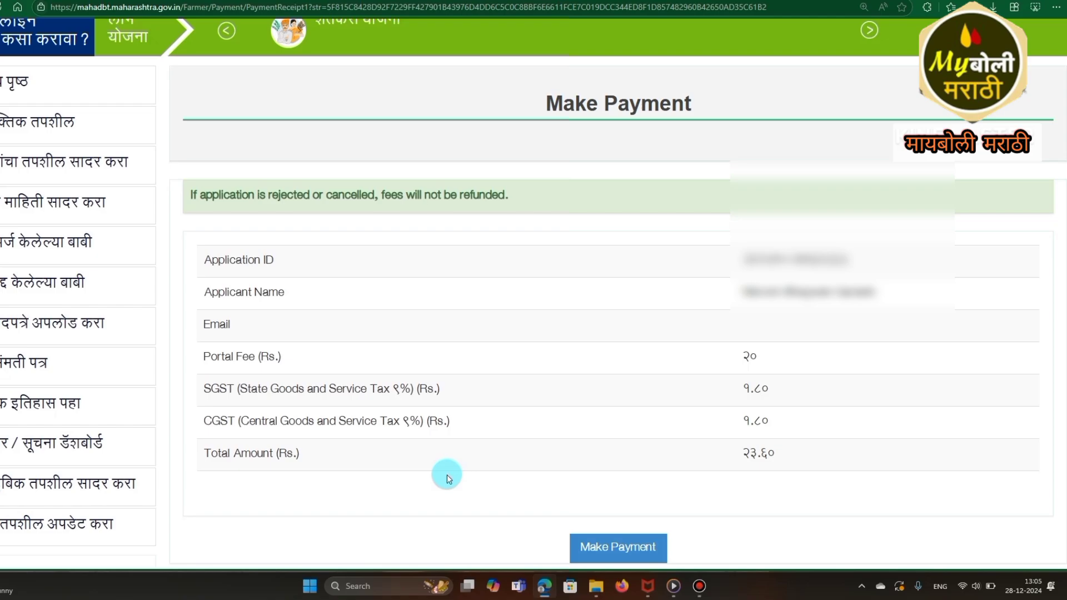
{"action": "scroll", "coordinate": [471, 457], "scroll_direction": "down", "scroll_amount": 2}
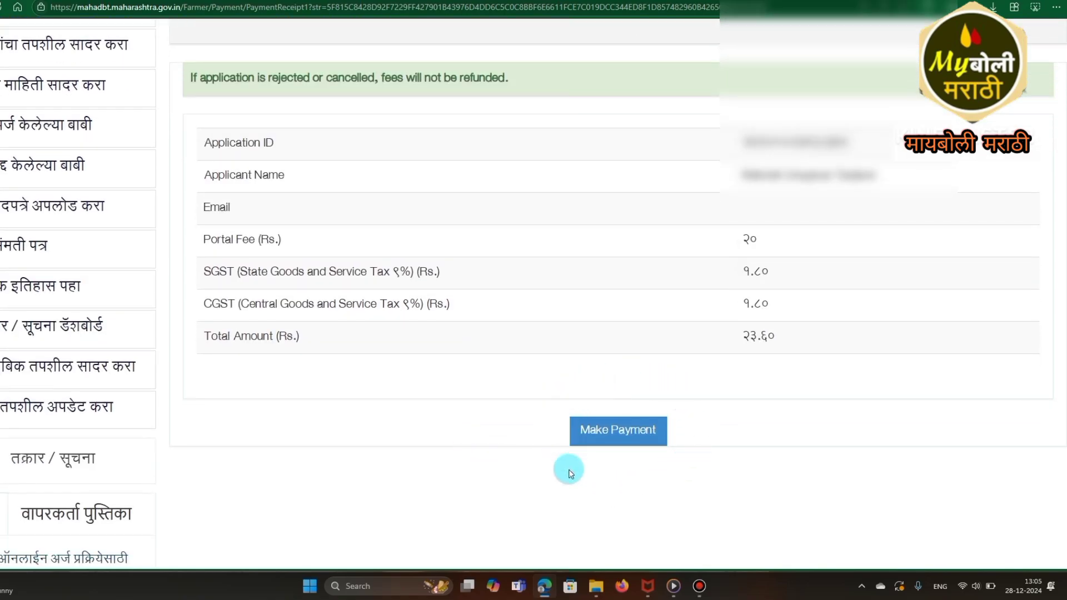
{"action": "left_click", "coordinate": [613, 430]}
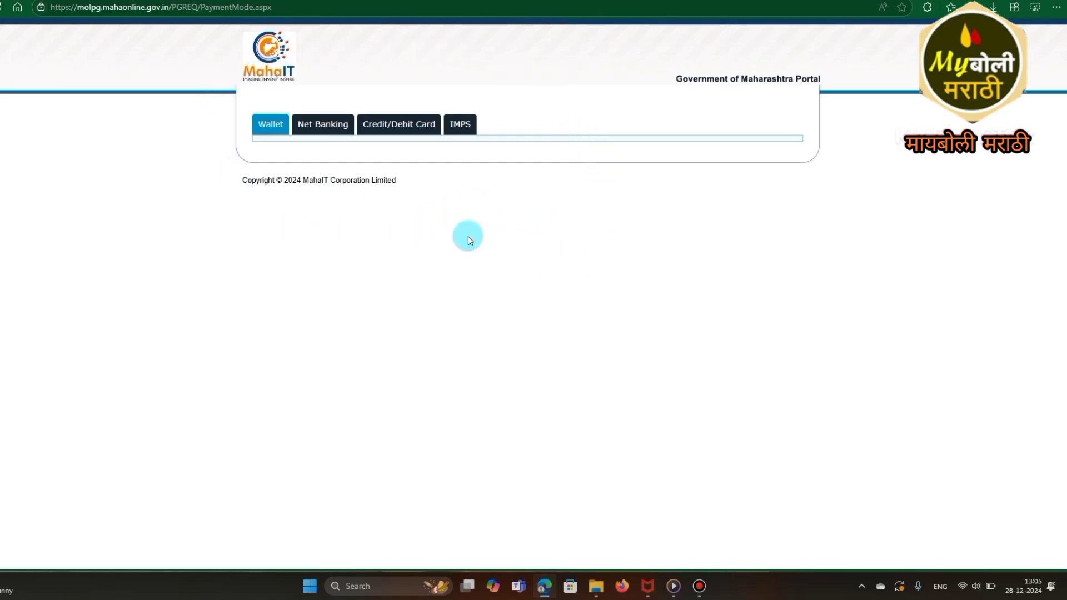
Choose Credit/Debit Card payment via PayGov and proceed to the BillDesk payment page
{"action": "left_click", "coordinate": [405, 133]}
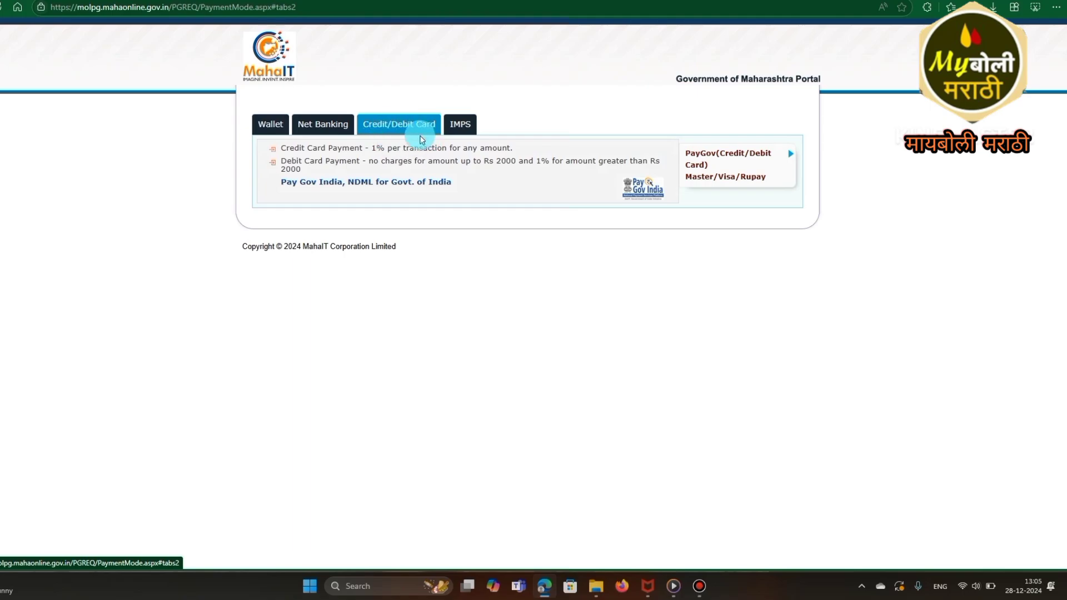
{"action": "left_click", "coordinate": [705, 181]}
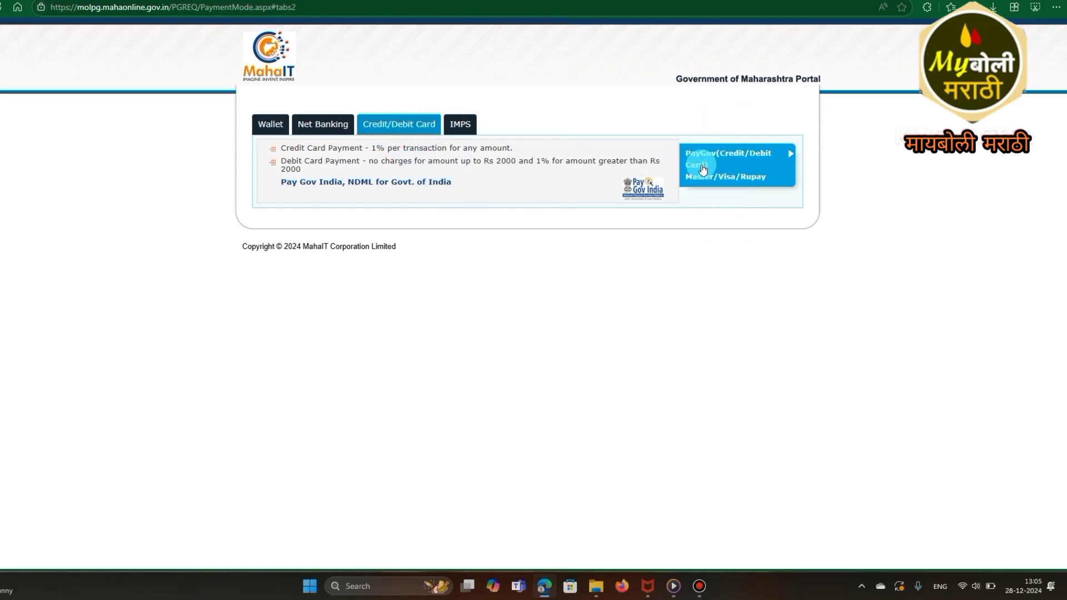
{"action": "left_click", "coordinate": [750, 169]}
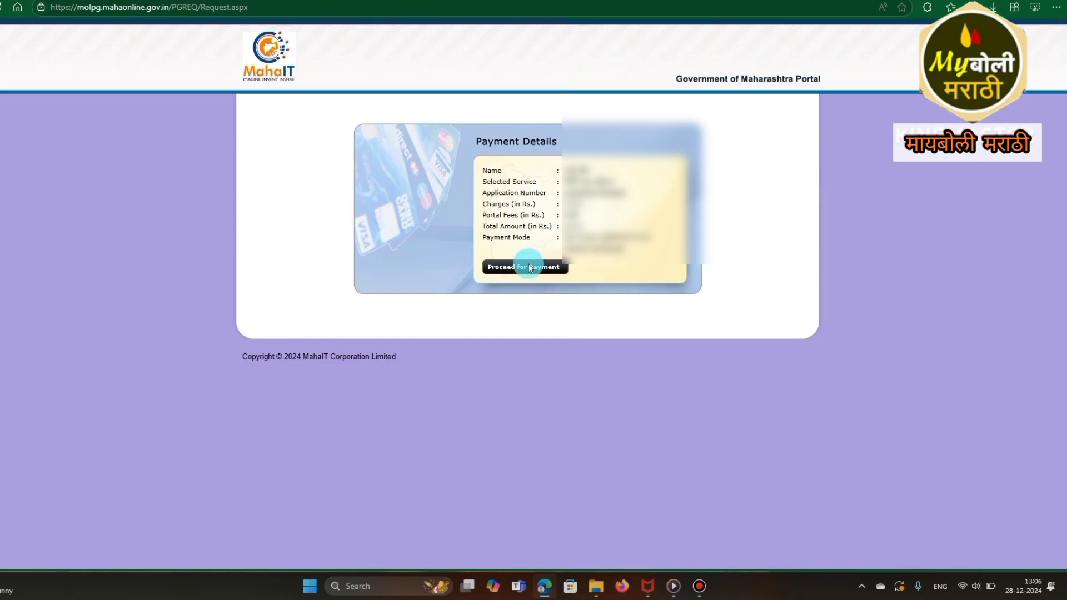
{"action": "left_click", "coordinate": [528, 267]}
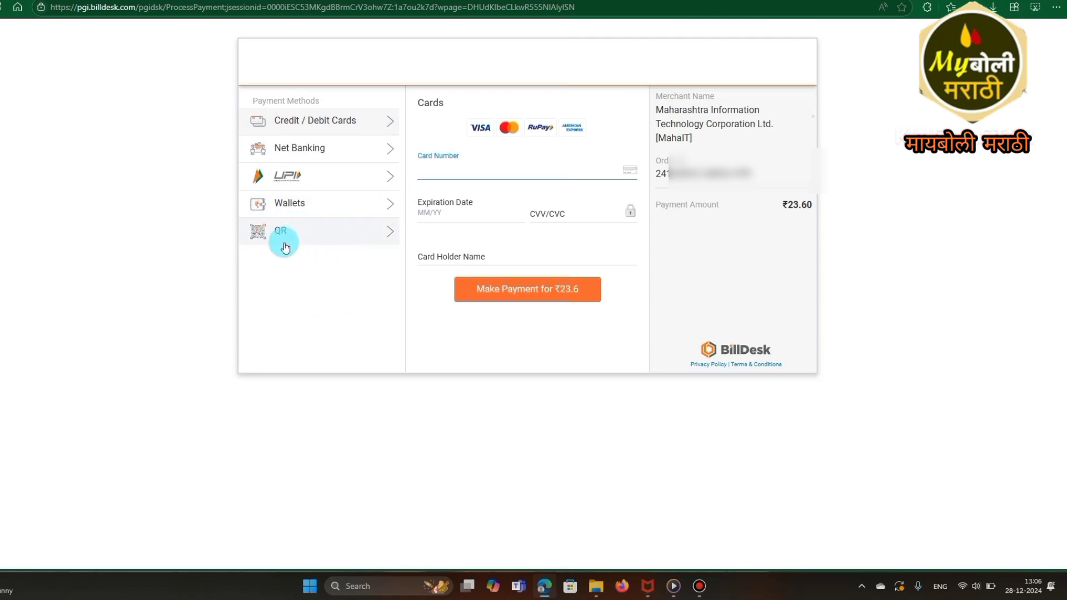
Pay the ₹23.6 fee with a BHIM UPI QR code in BillDesk
{"action": "left_click", "coordinate": [315, 234]}
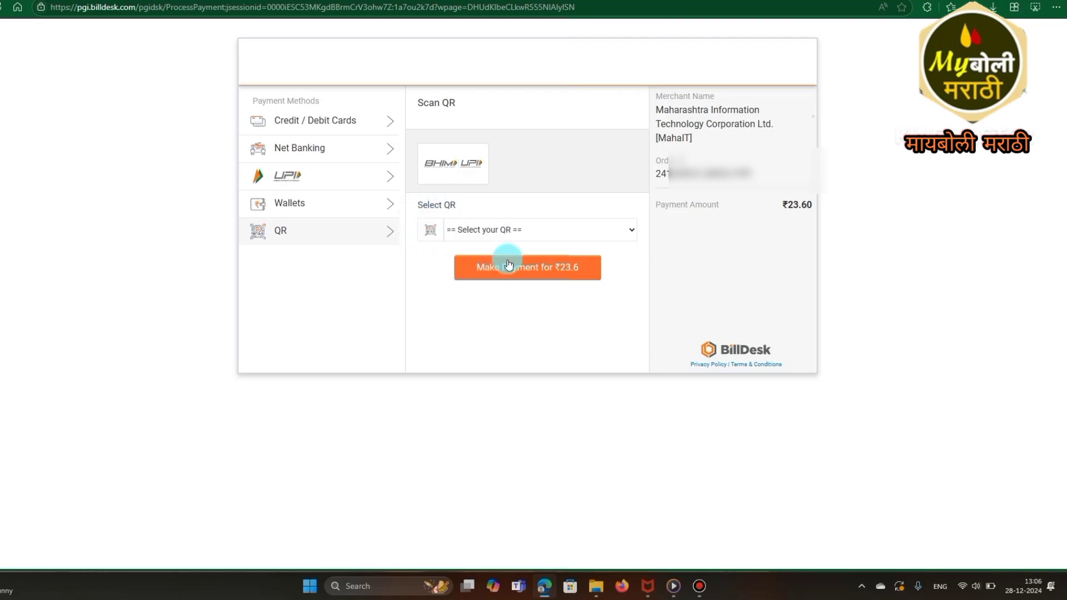
{"action": "left_click", "coordinate": [498, 231]}
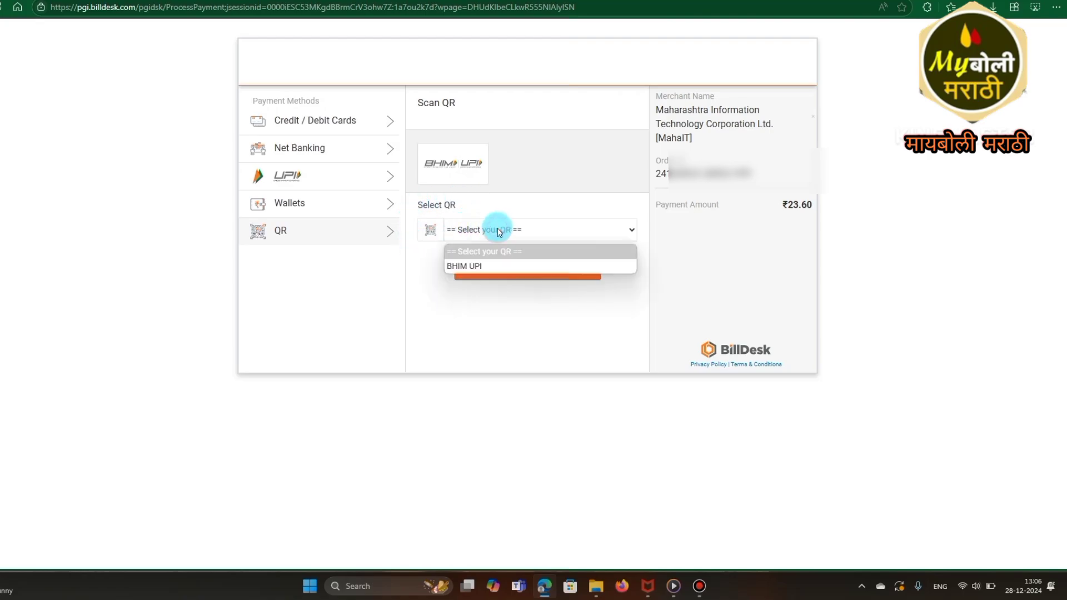
{"action": "left_click", "coordinate": [469, 268]}
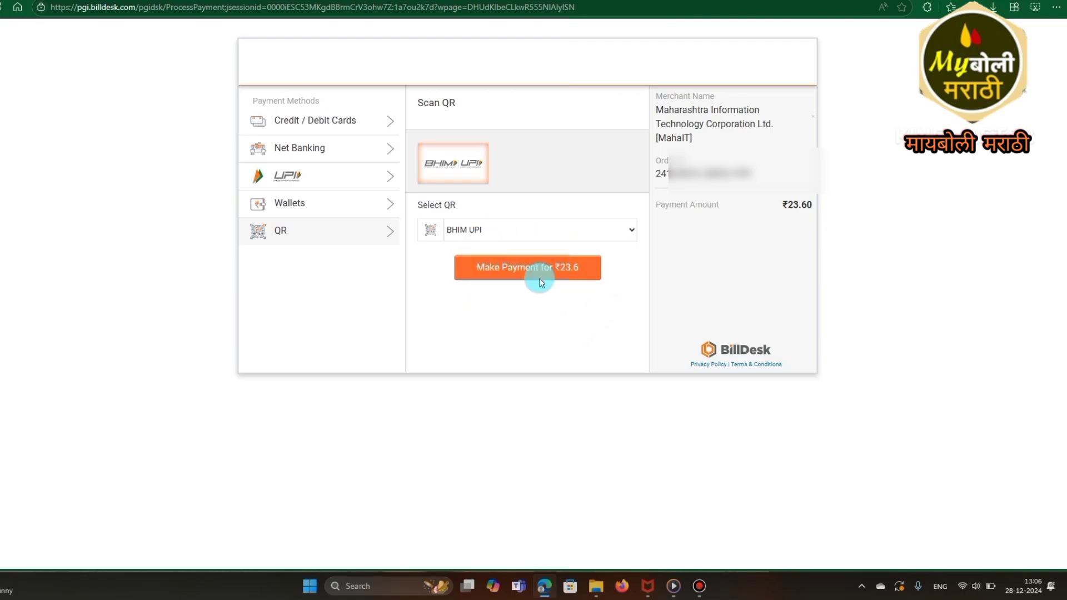
{"action": "left_click", "coordinate": [520, 271]}
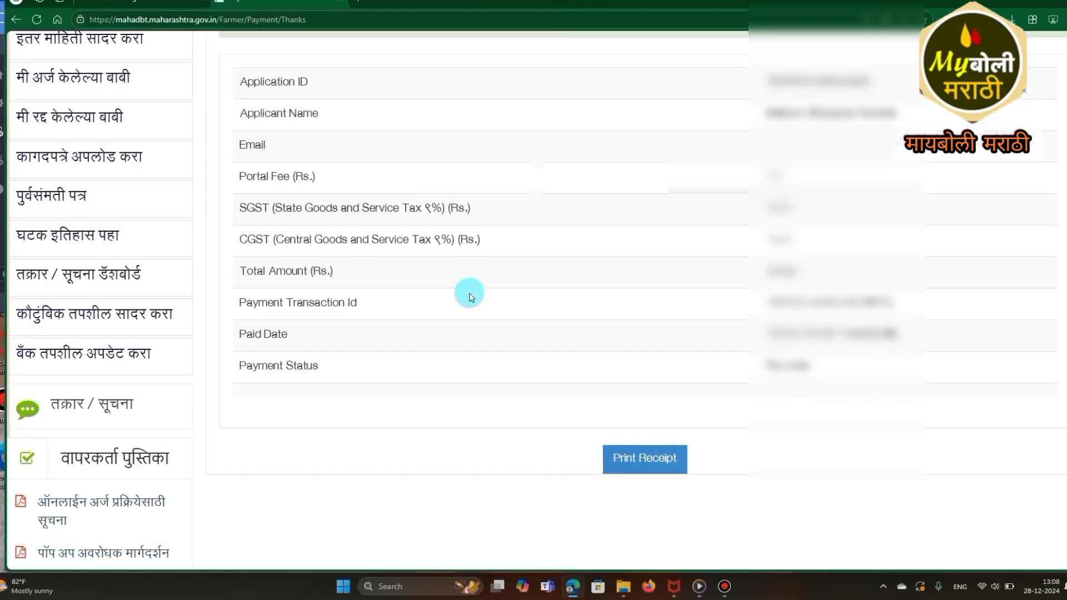
Verify the receipt's Payment Status reads Success, then print the payment receipt
{"action": "scroll", "coordinate": [470, 298], "scroll_direction": "up", "scroll_amount": 3}
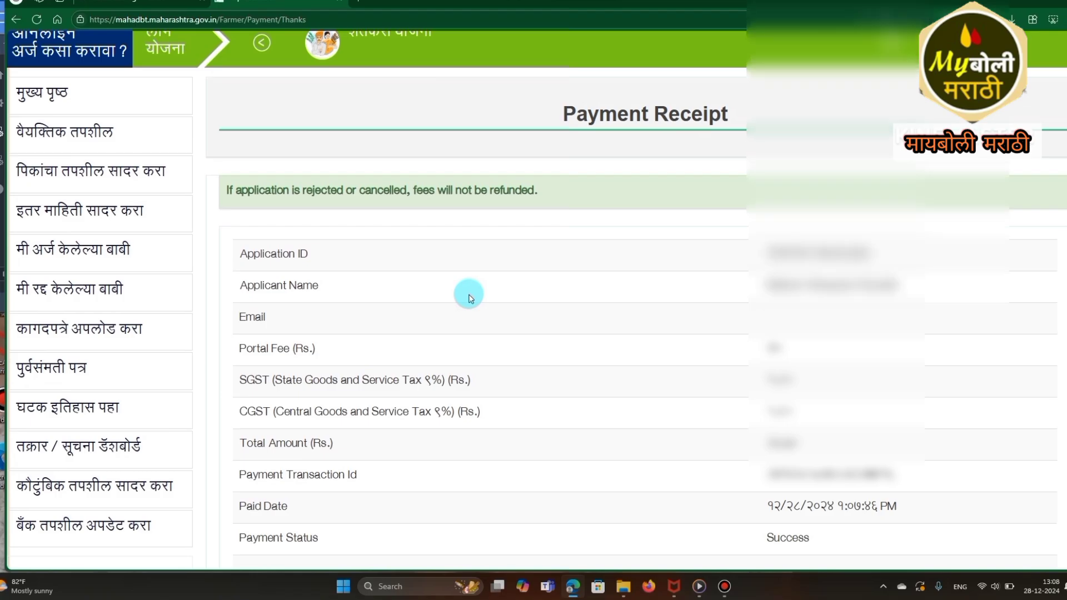
{"action": "scroll", "coordinate": [470, 299], "scroll_direction": "down", "scroll_amount": 5}
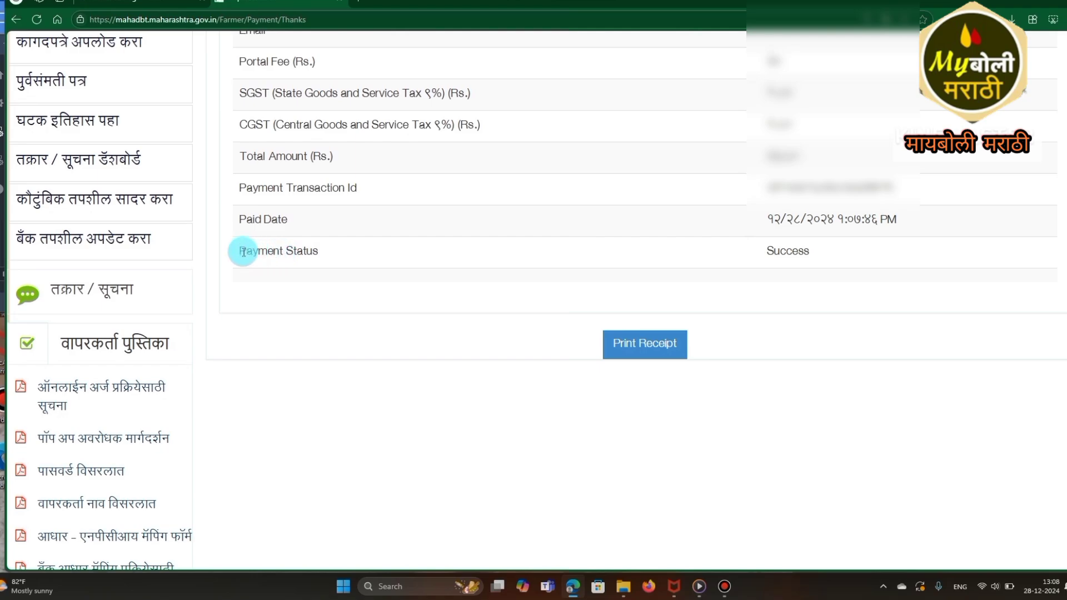
{"action": "left_click_drag", "start_coordinate": [243, 252], "coordinate": [804, 236]}
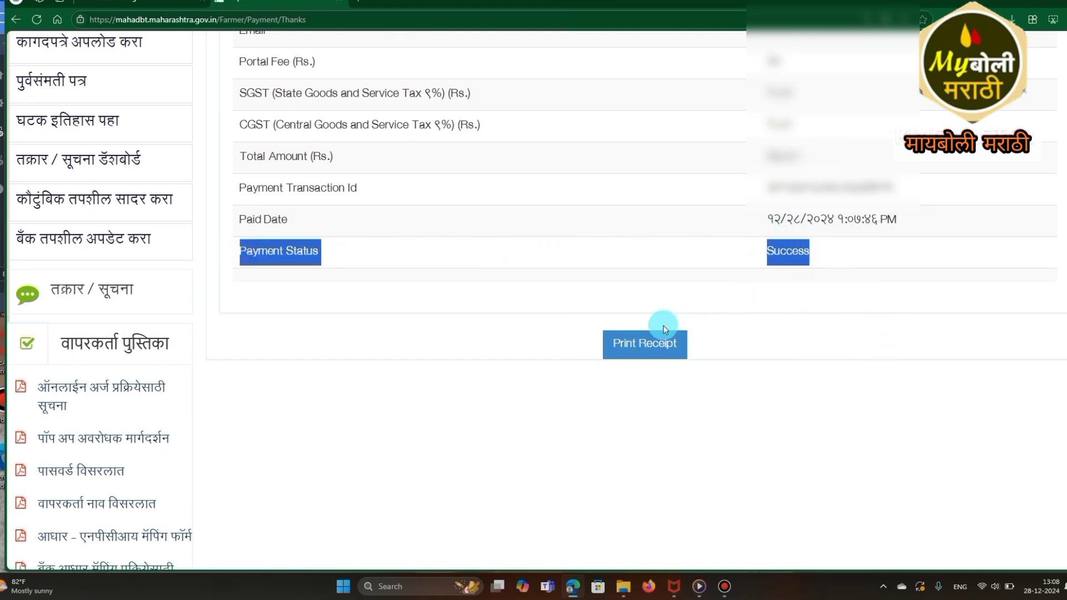
{"action": "left_click", "coordinate": [793, 332]}
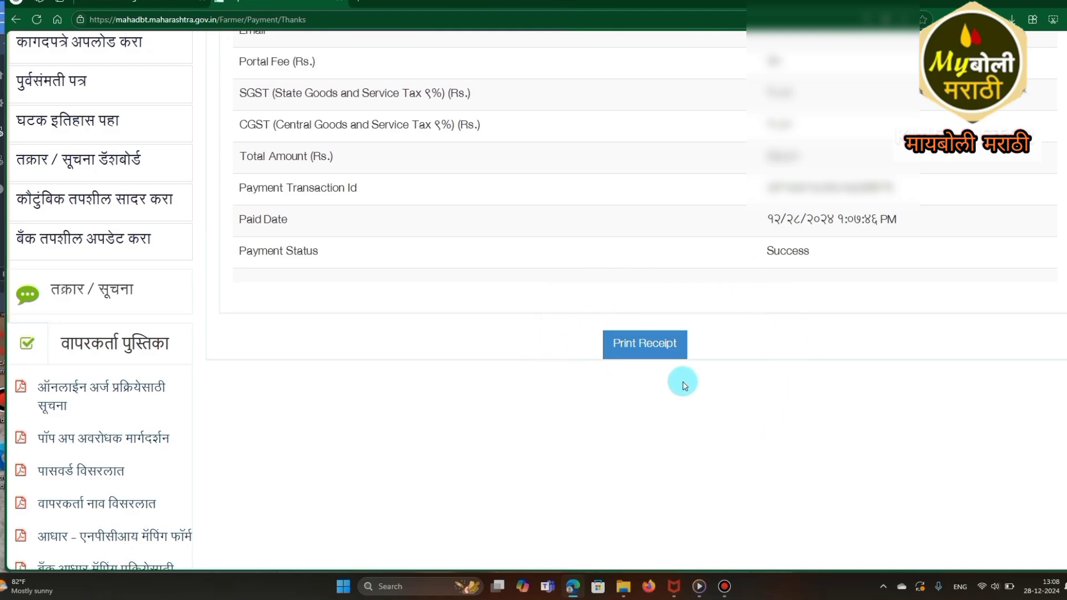
{"action": "left_click", "coordinate": [649, 350]}
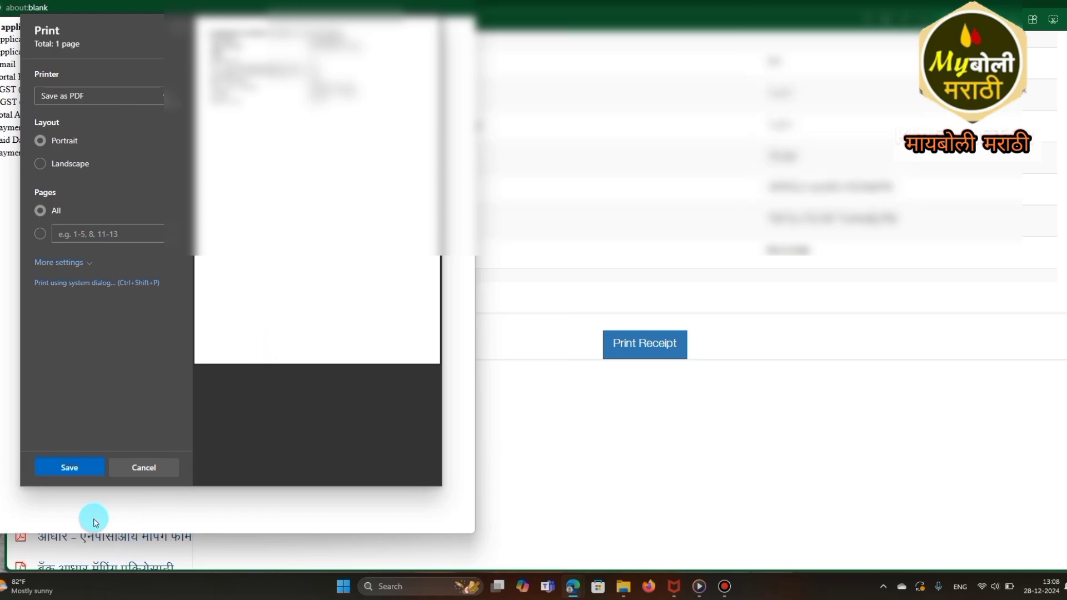
Save the receipt as a PDF in Downloads and close the print window
{"action": "left_click", "coordinate": [75, 466]}
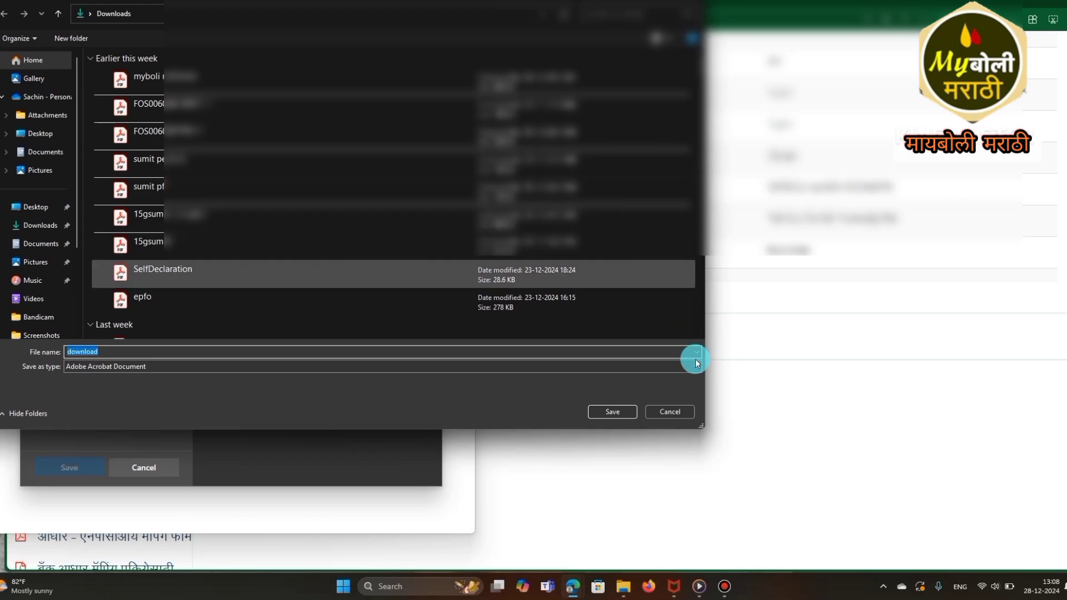
{"action": "left_click", "coordinate": [613, 412]}
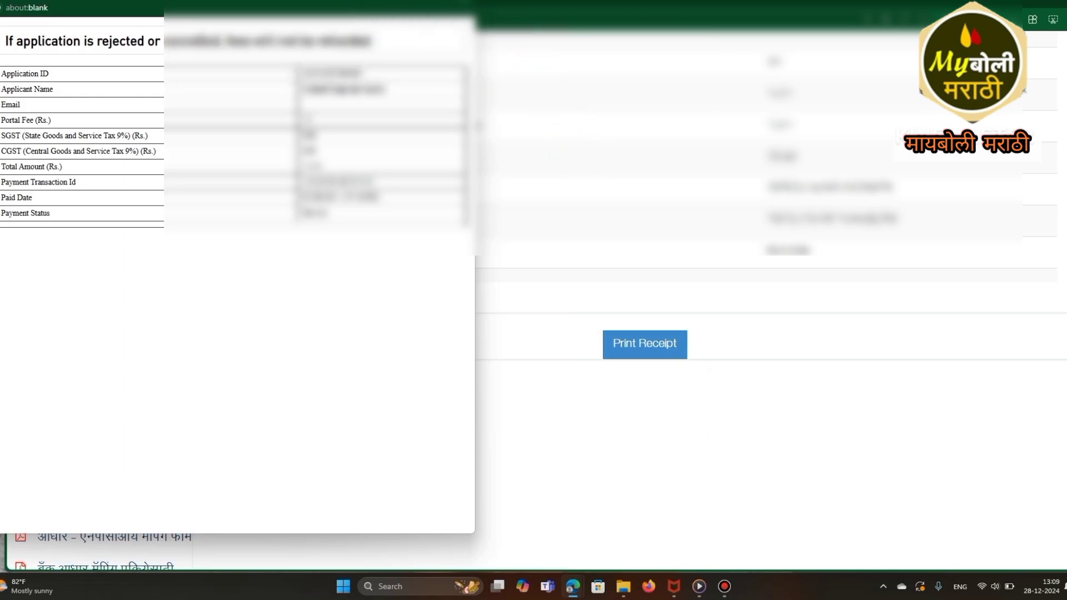
{"action": "left_click", "coordinate": [511, 268]}
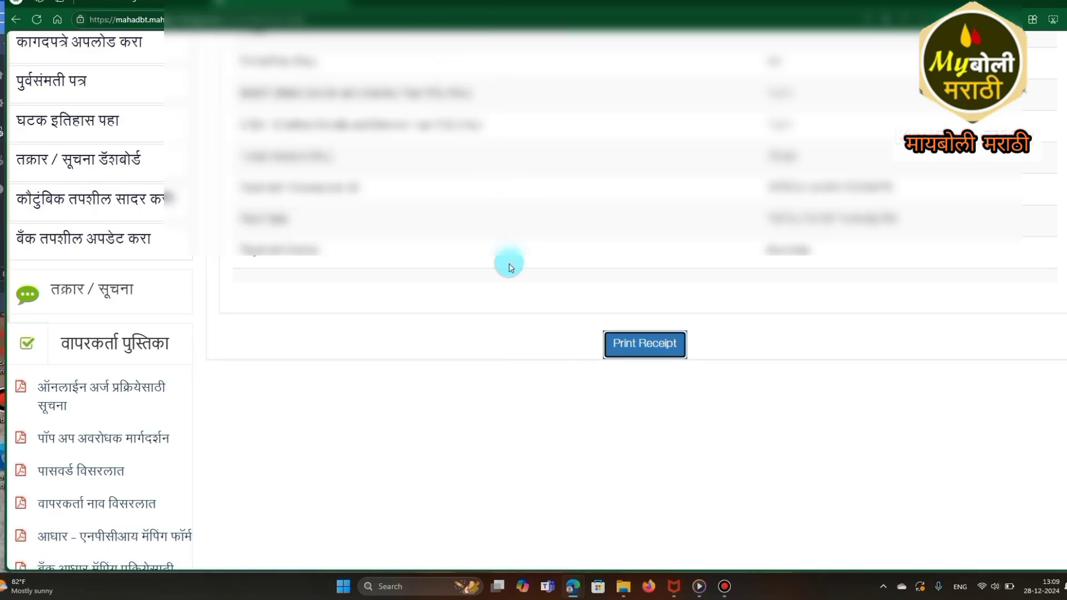
{"action": "scroll", "coordinate": [511, 267], "scroll_direction": "down", "scroll_amount": 5}
Open मी अर्ज केलेल्या बाबी and view छाननी अंतर्गत अर्ज showing the chaff cutter Eligible for Lottery
{"action": "scroll", "coordinate": [511, 267], "scroll_direction": "up", "scroll_amount": 10}
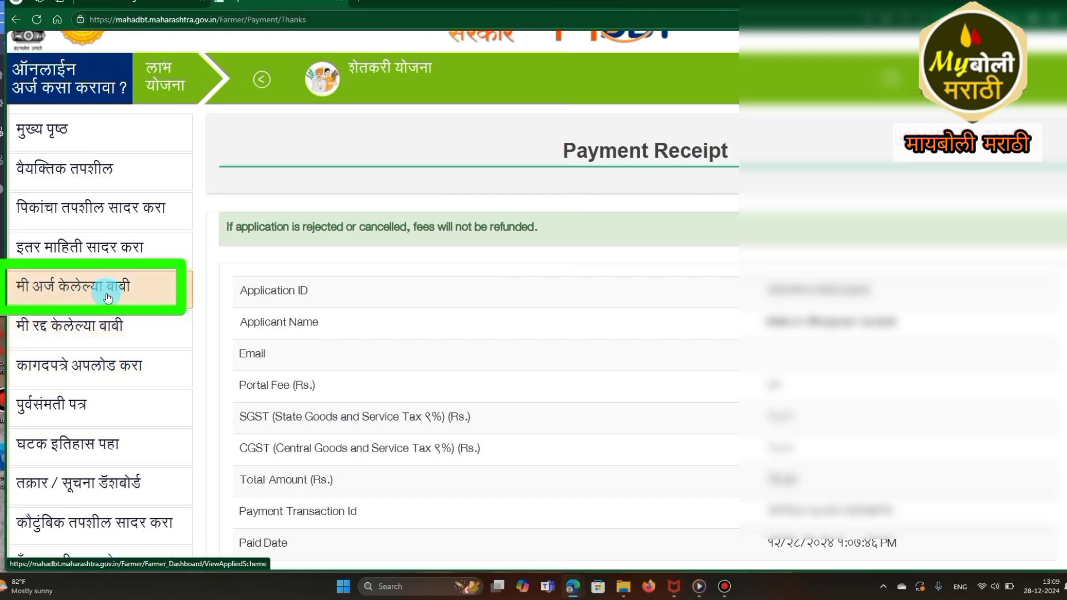
{"action": "left_click", "coordinate": [83, 289]}
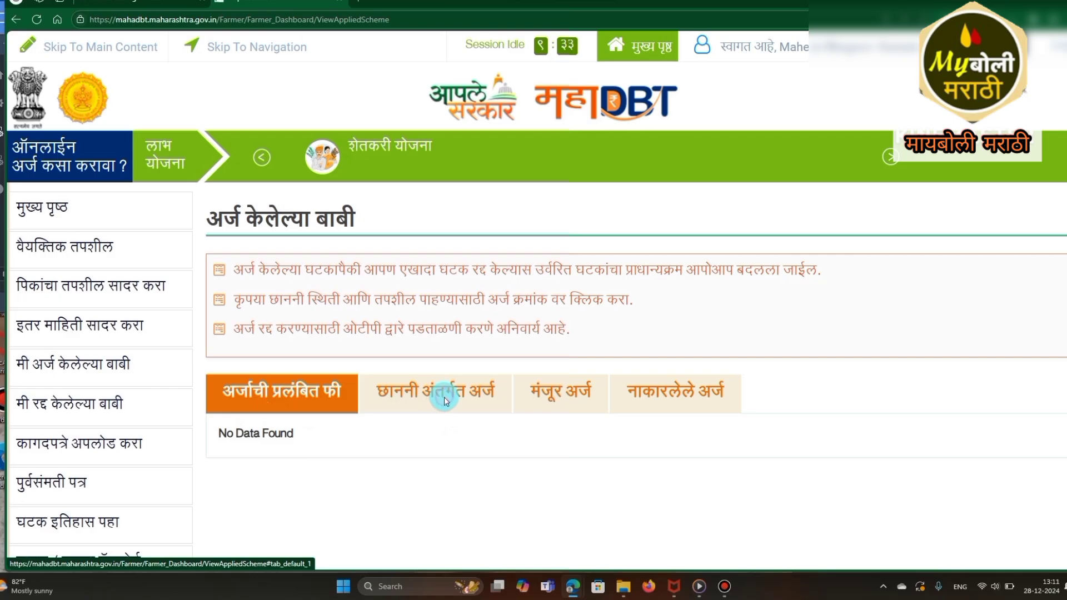
{"action": "left_click", "coordinate": [445, 396]}
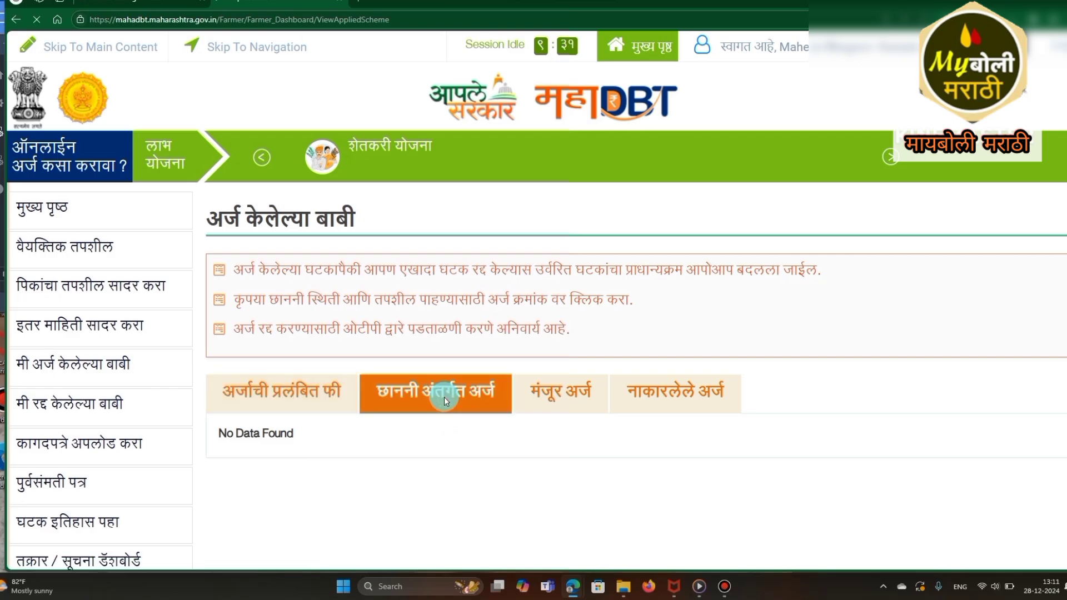
{"action": "scroll", "coordinate": [444, 396], "scroll_direction": "down", "scroll_amount": 2}
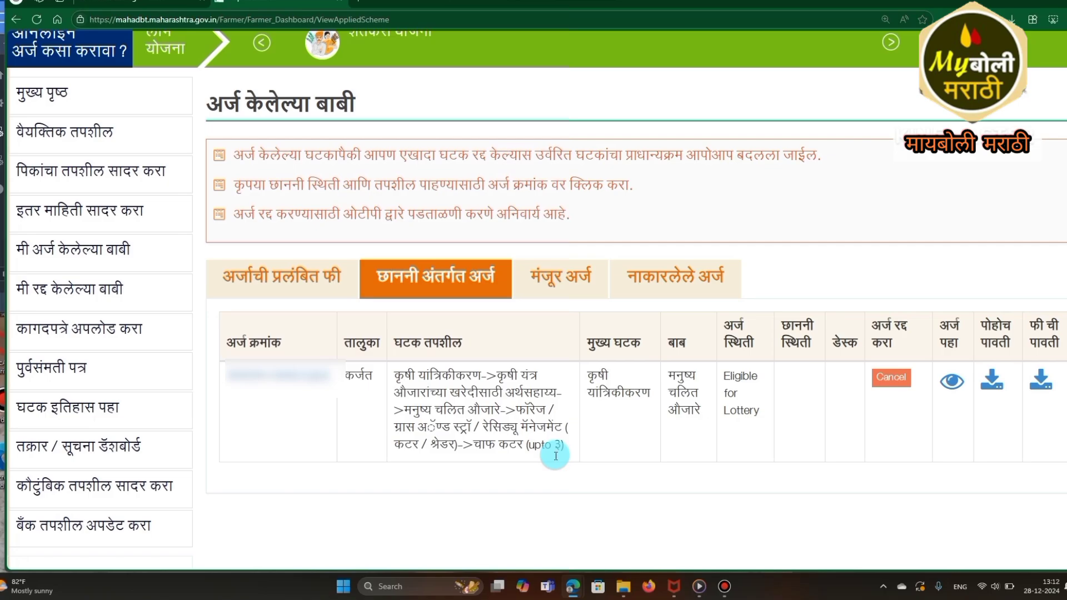
{"action": "mouse_move", "coordinate": [725, 587]}
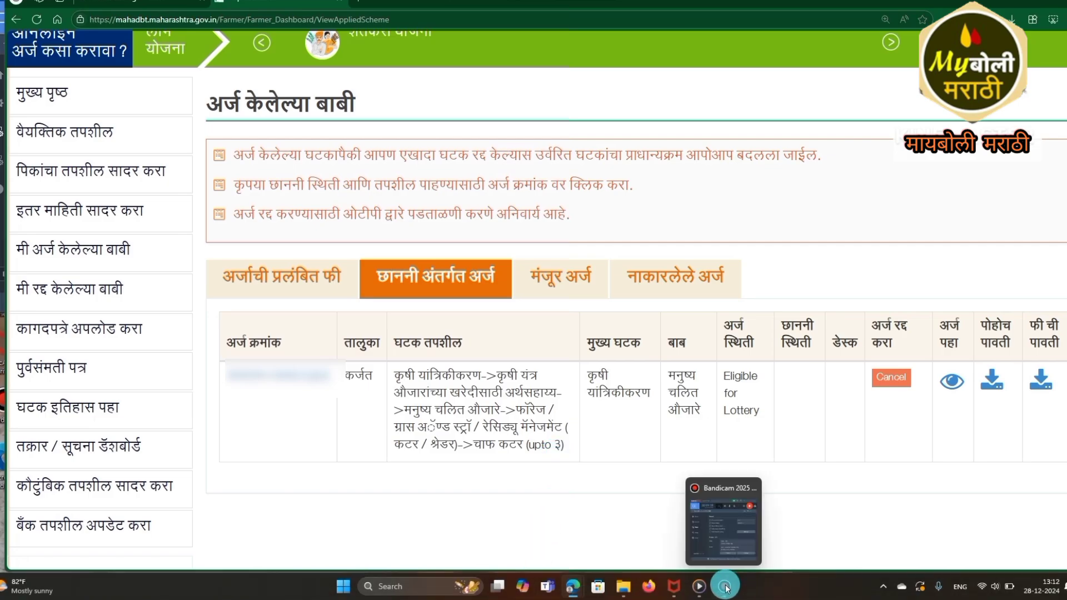